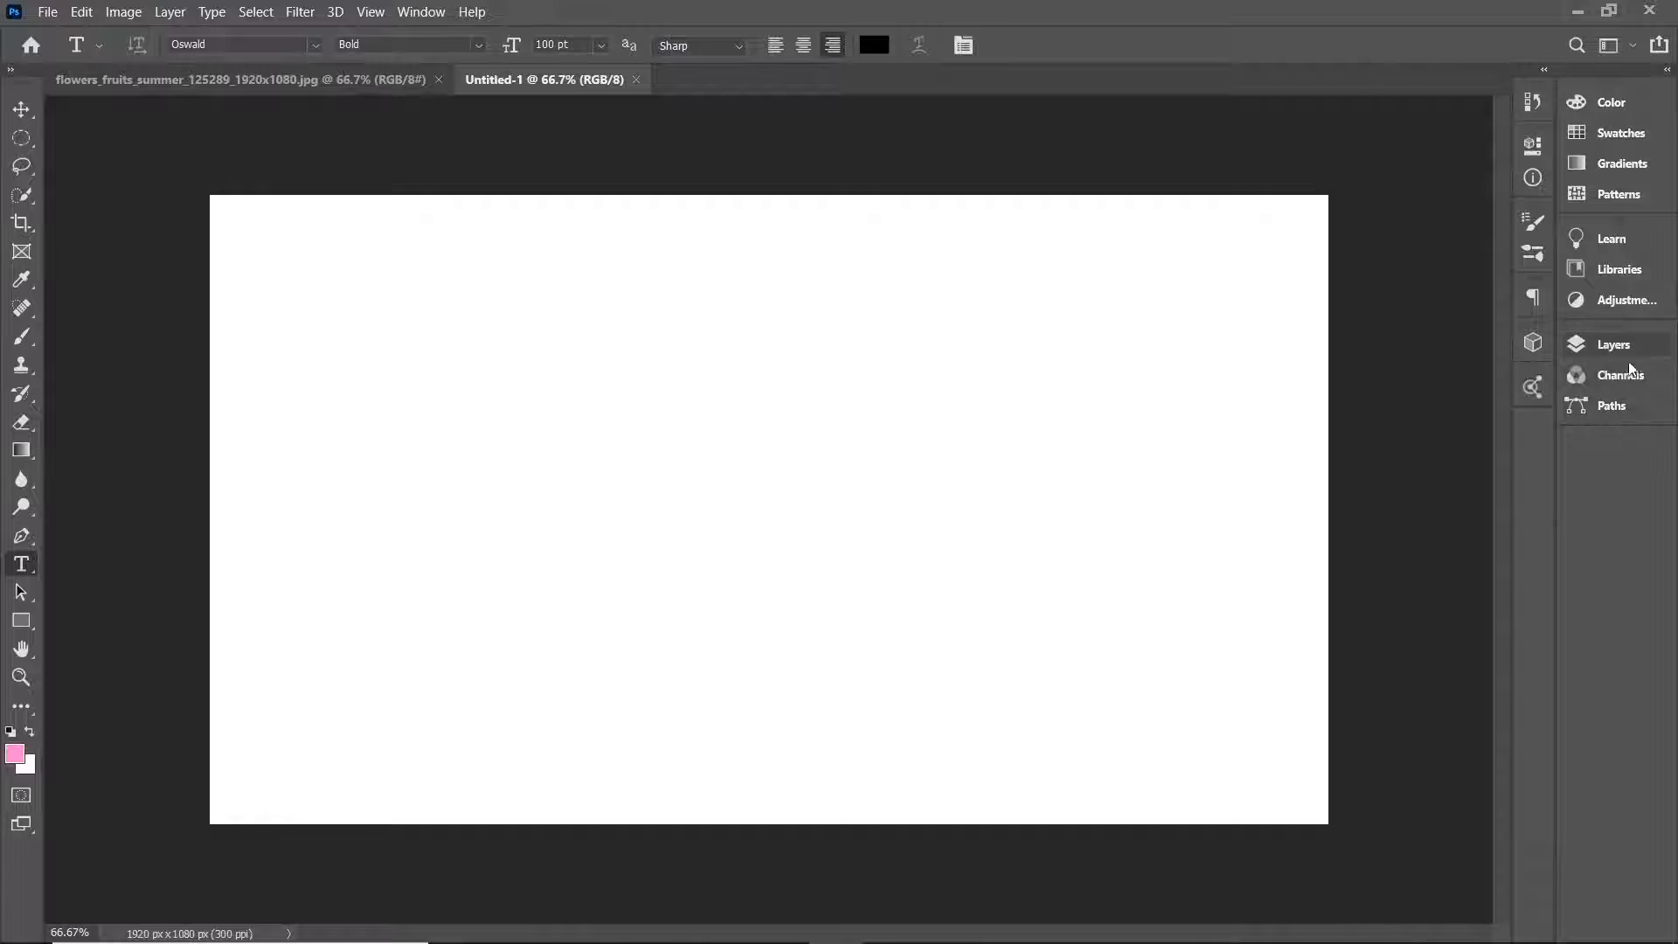
Open the Layers panel and add a pink Solid Color fill layer (fb87ce) above the white background.
key(a)
click(1617, 347)
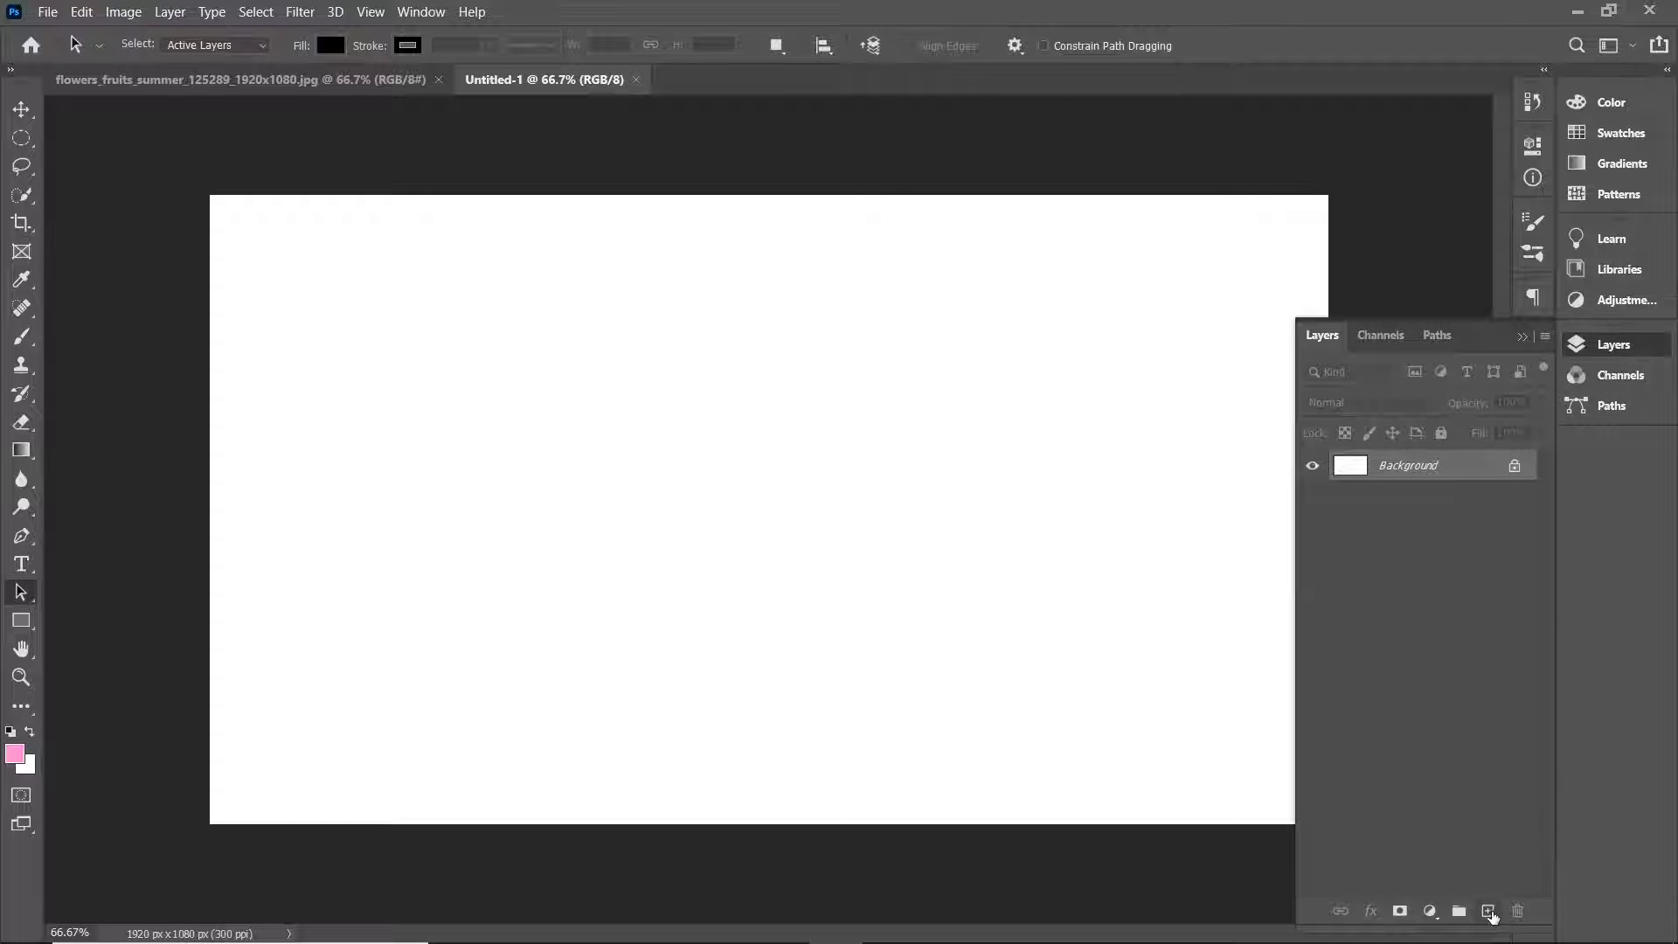
click(1487, 911)
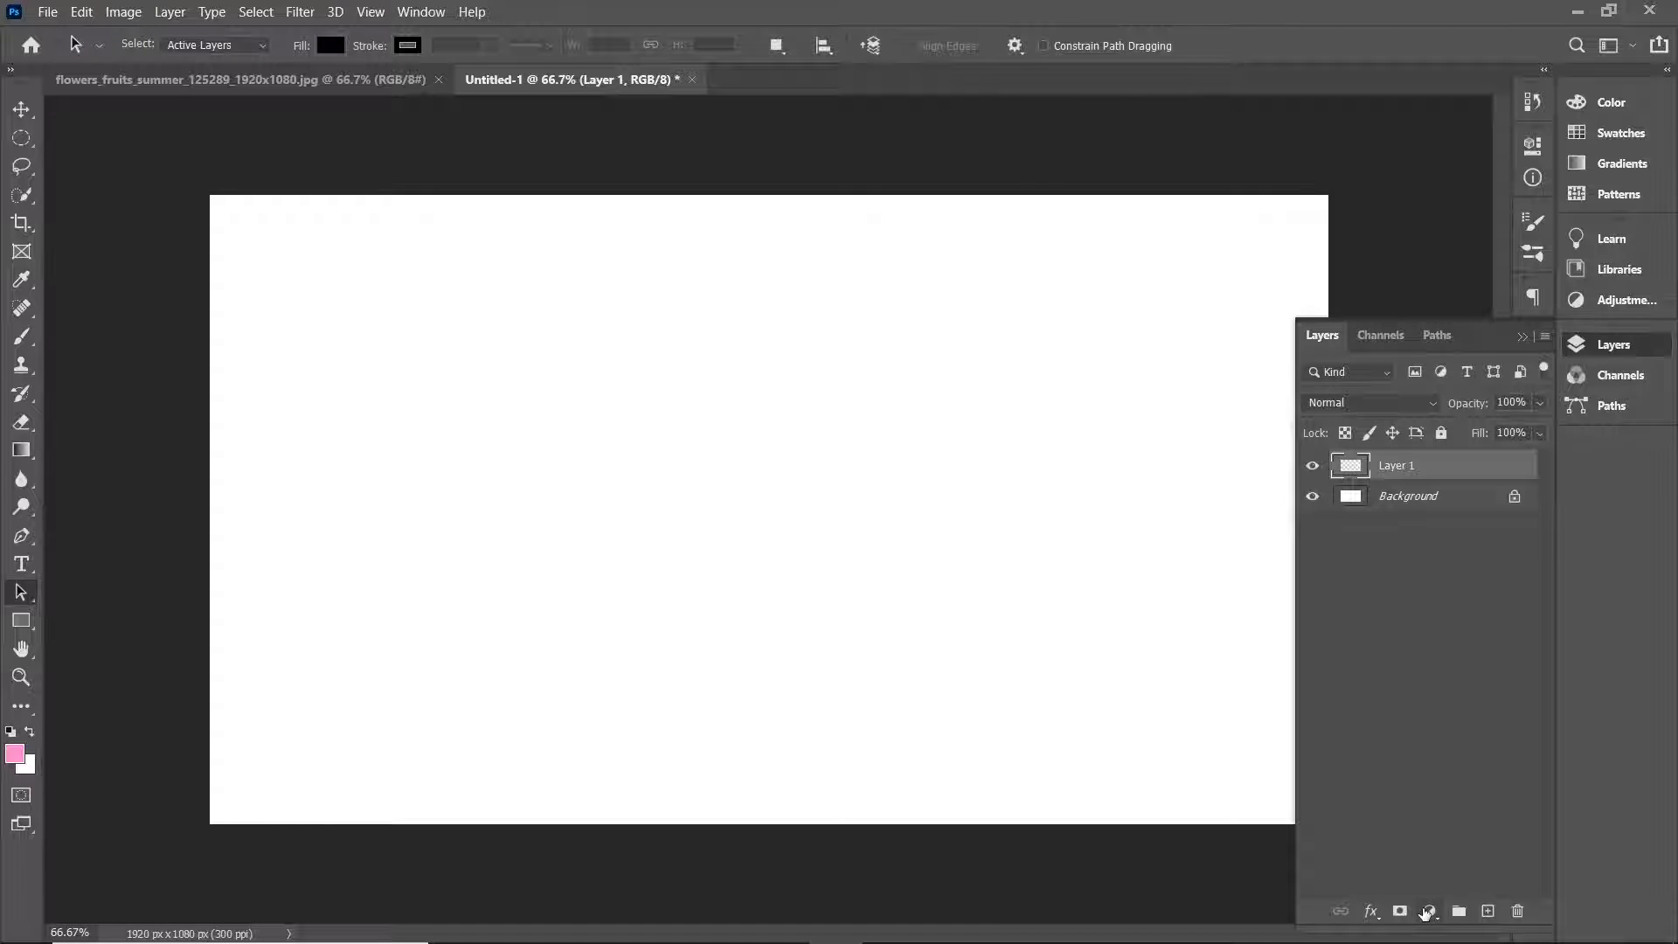
click(1429, 910)
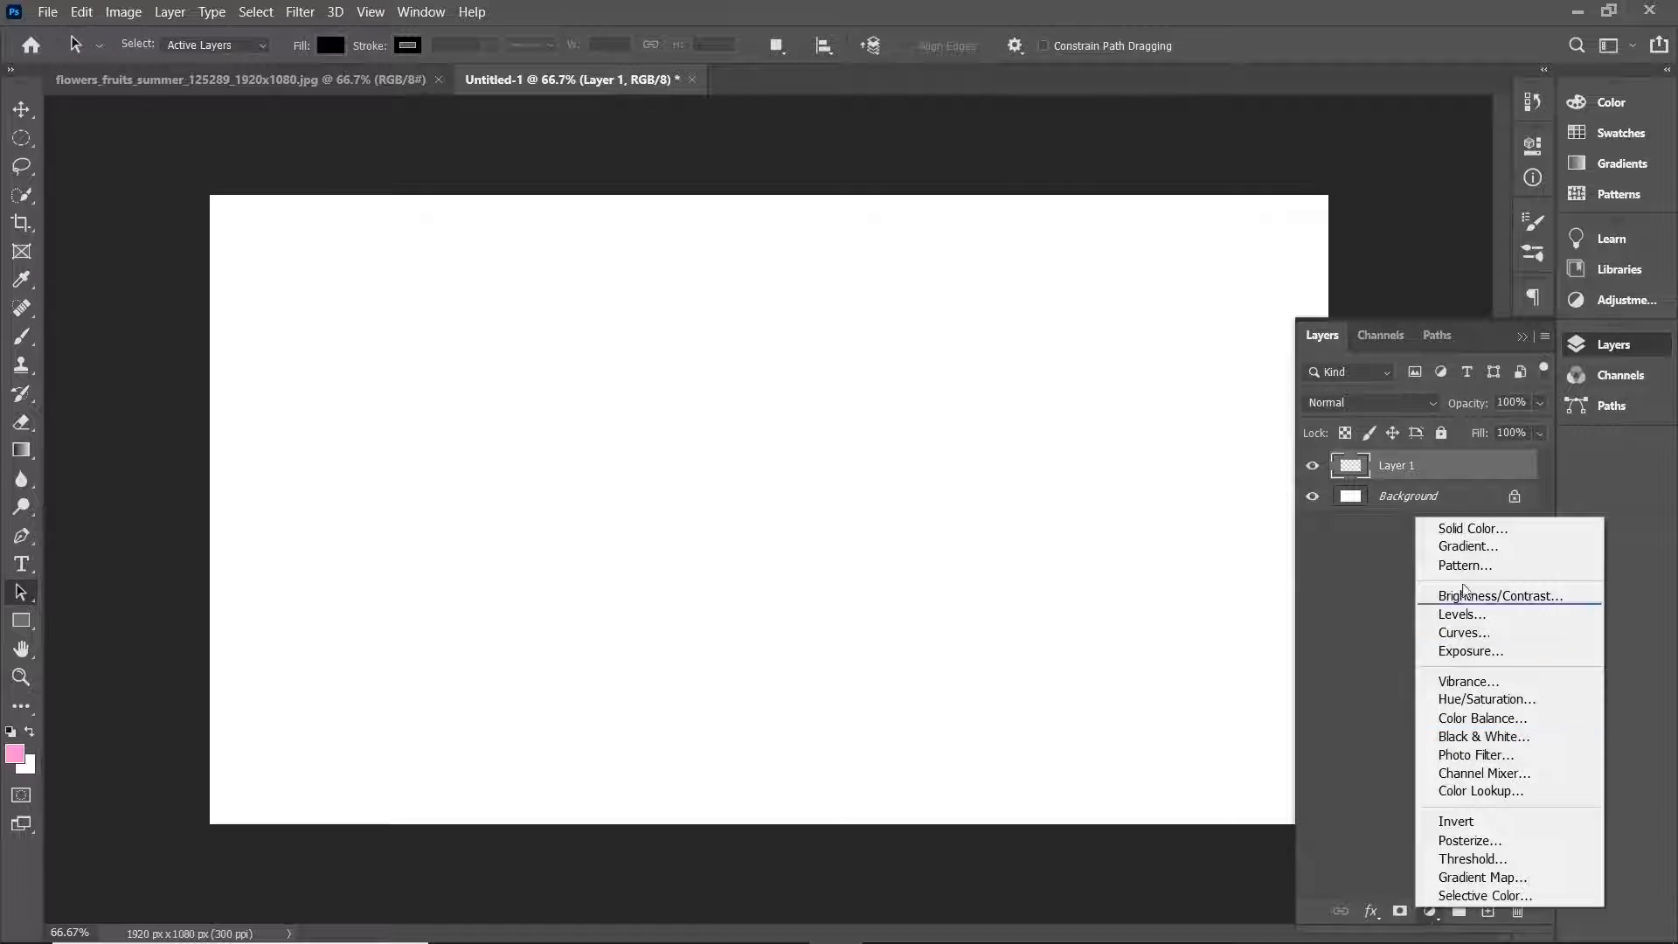
click(1477, 528)
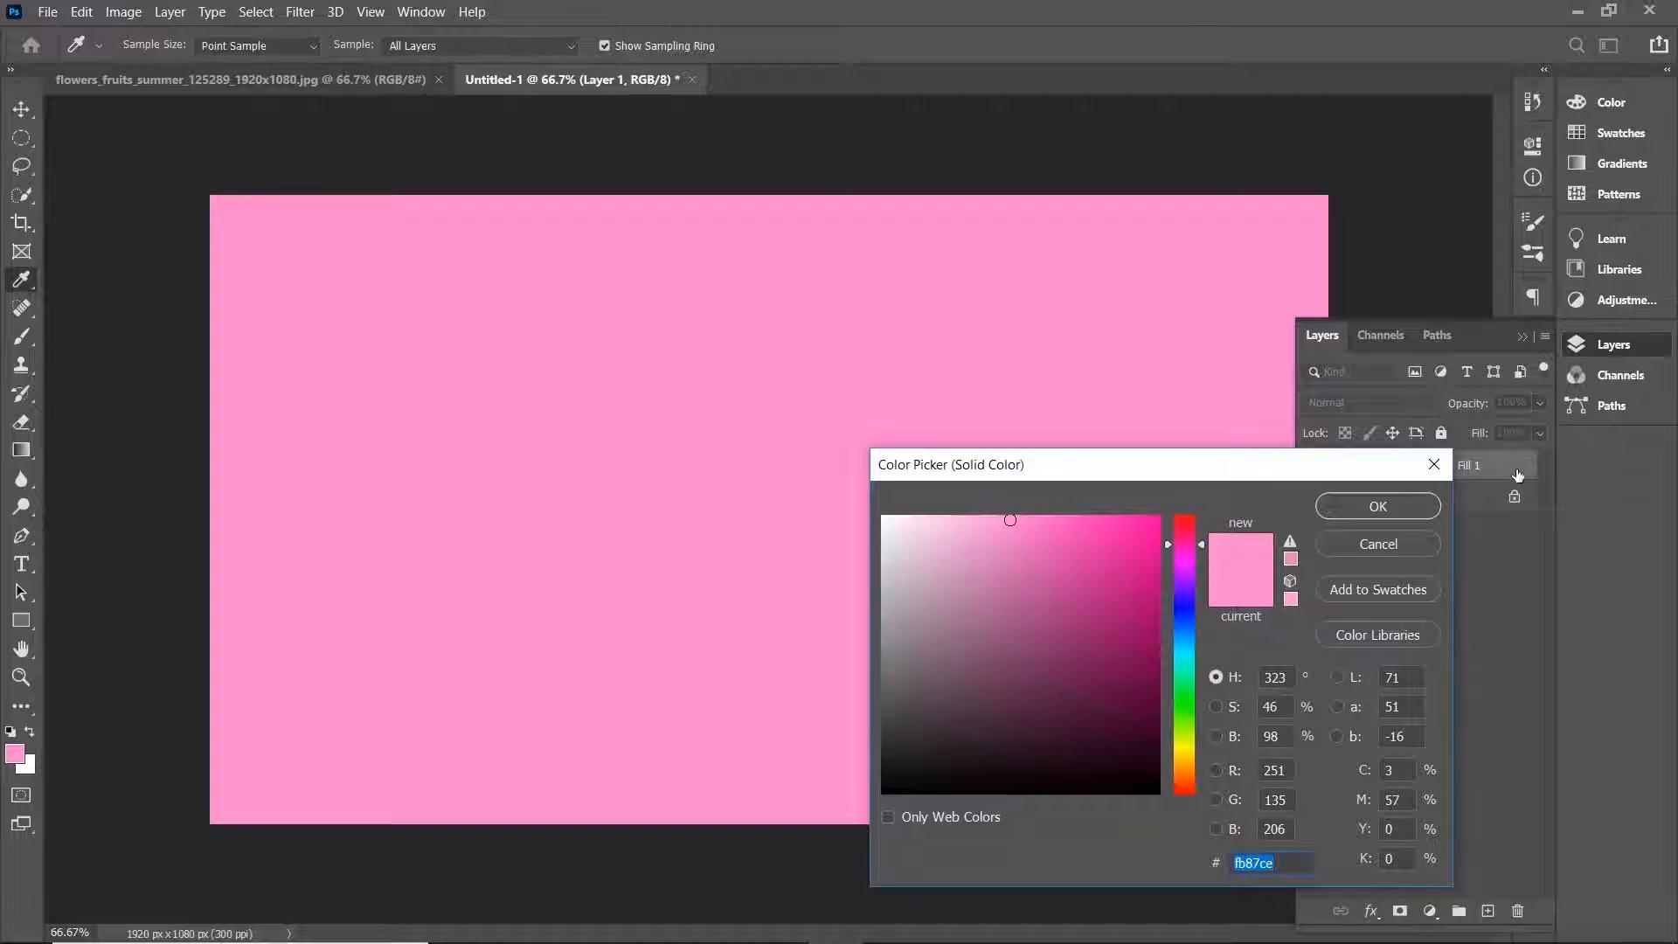
click(1408, 508)
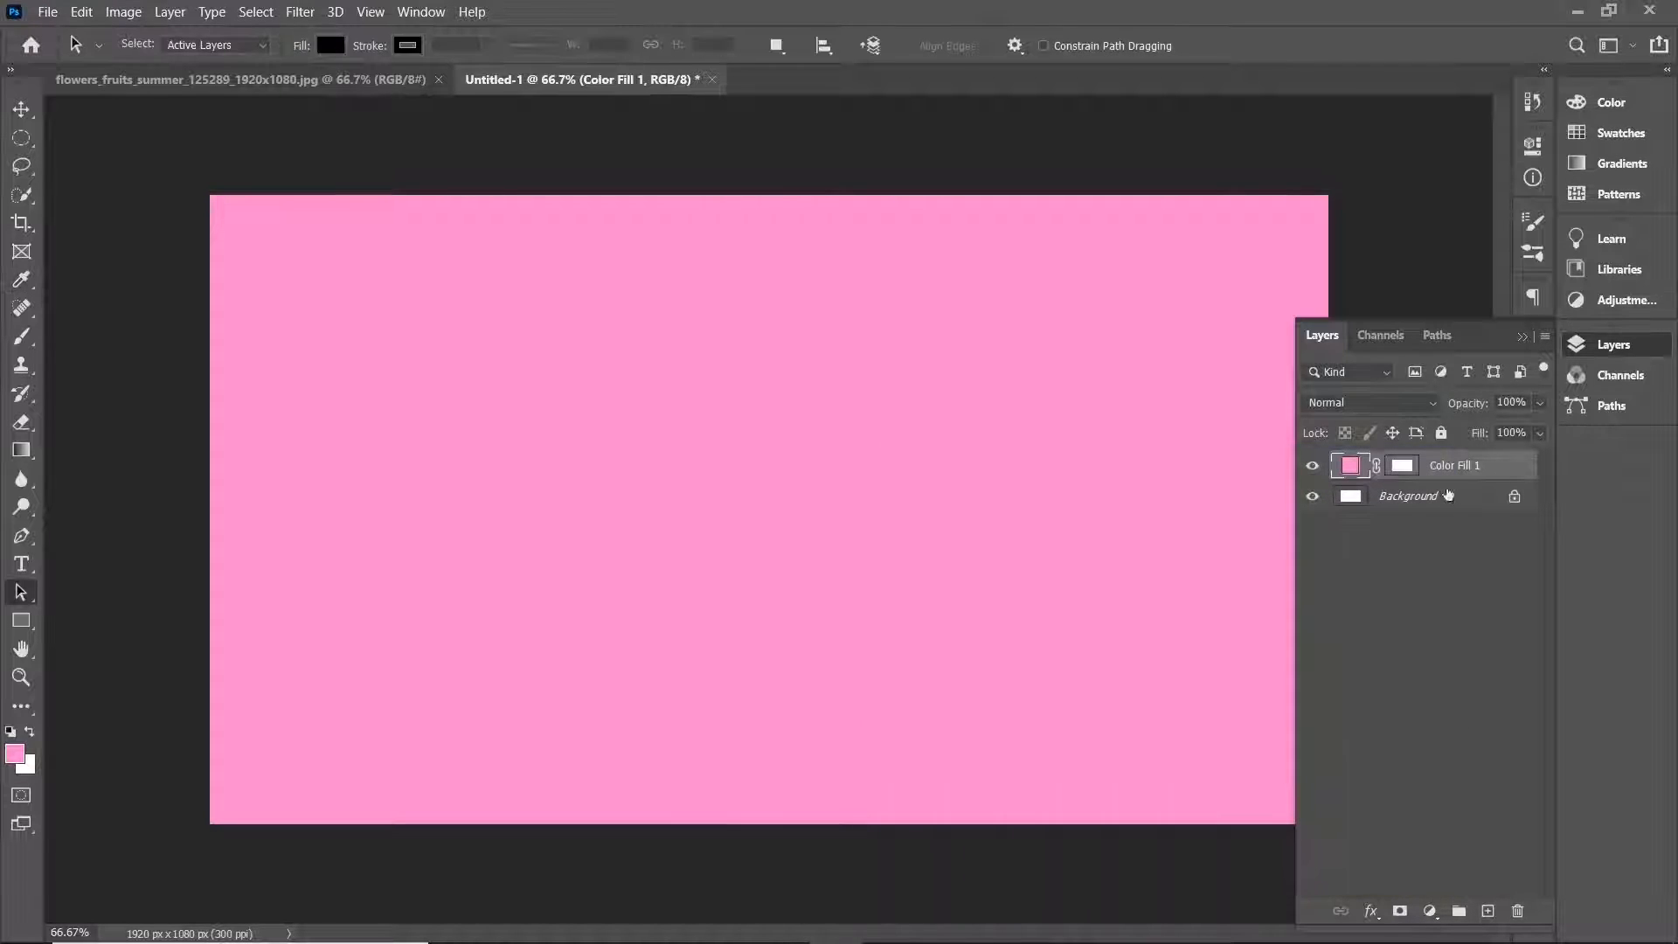
Add a new layer and type a bold Oswald 100 pt "0" on the pink canvas.
click(1488, 912)
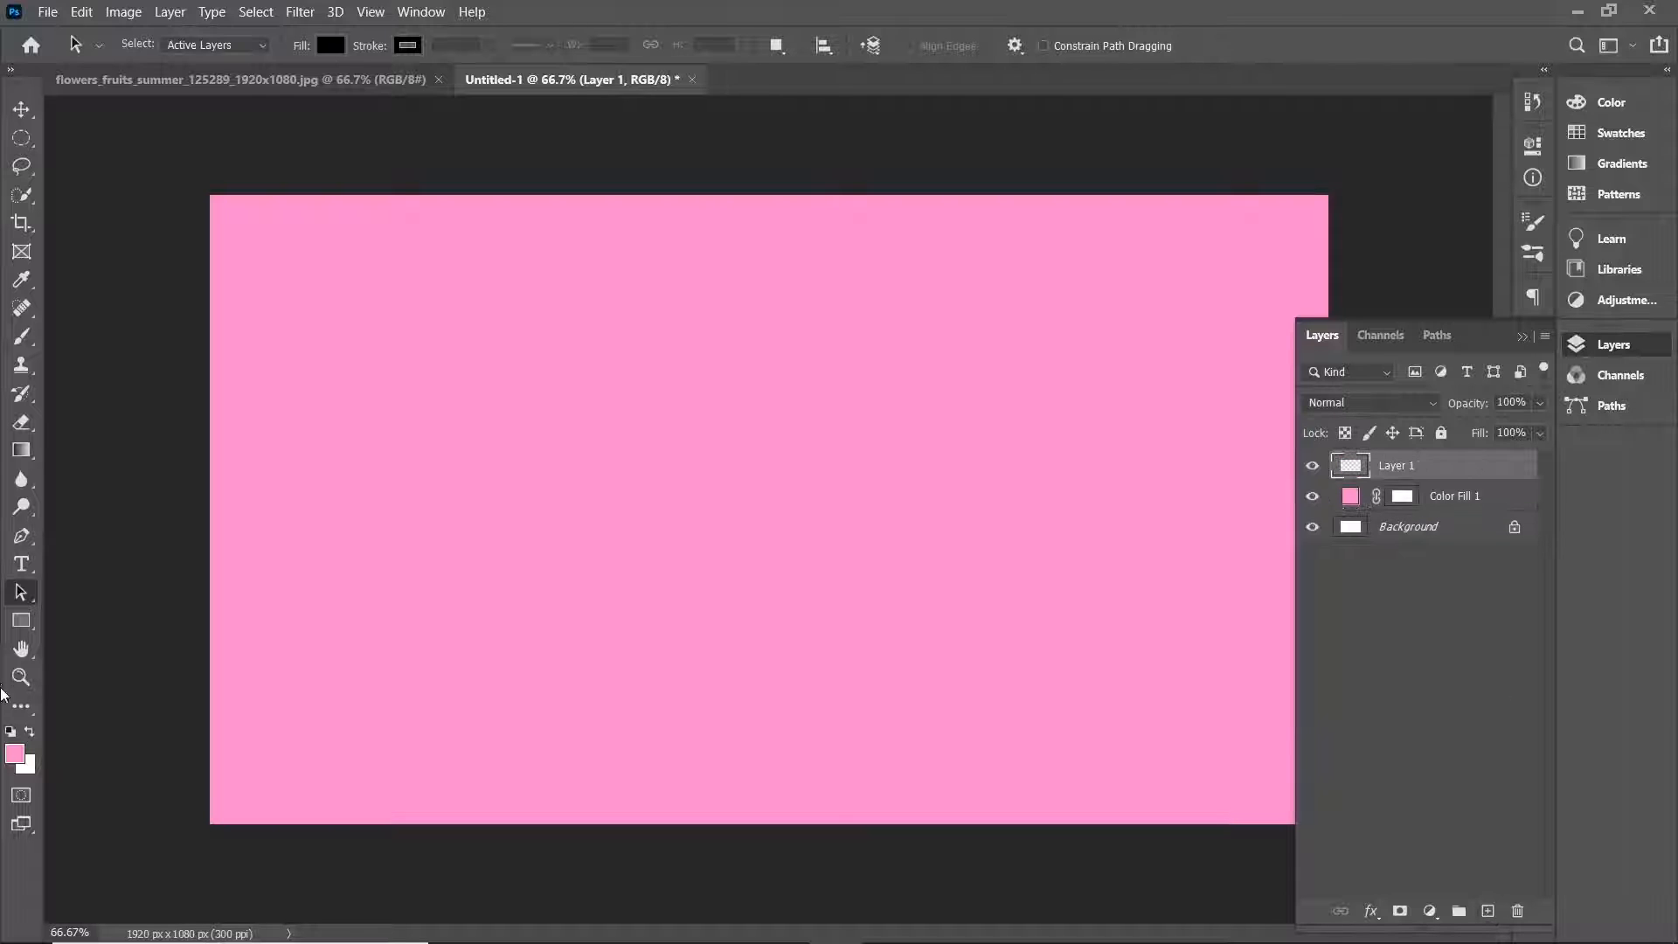
click(23, 566)
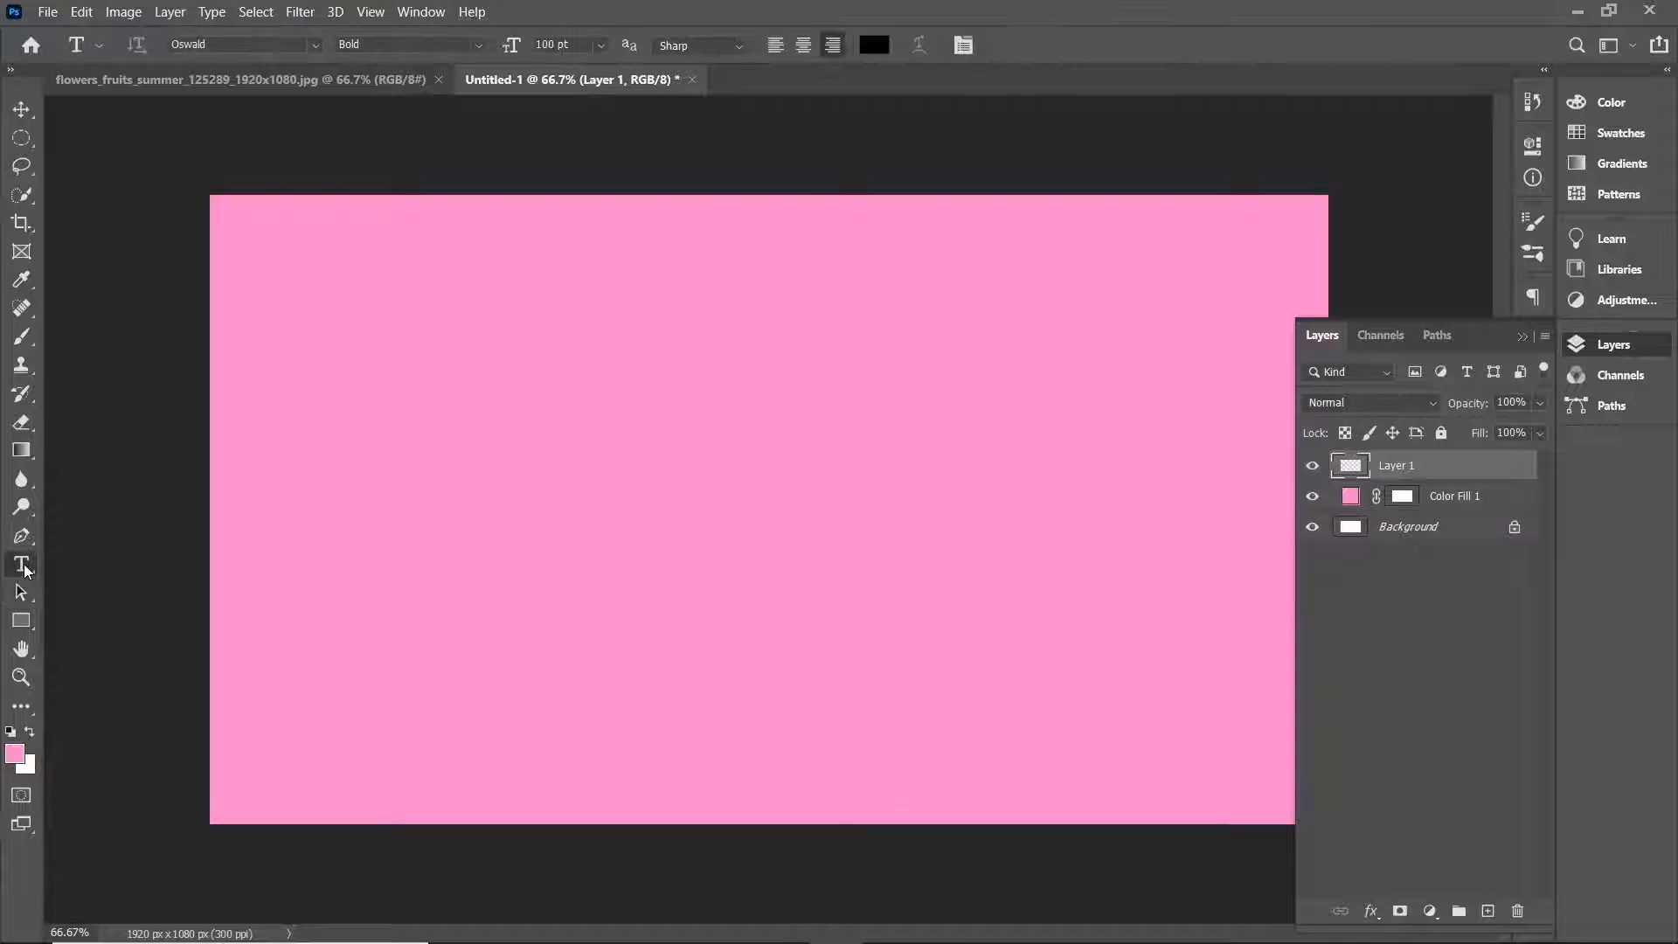
click(729, 536)
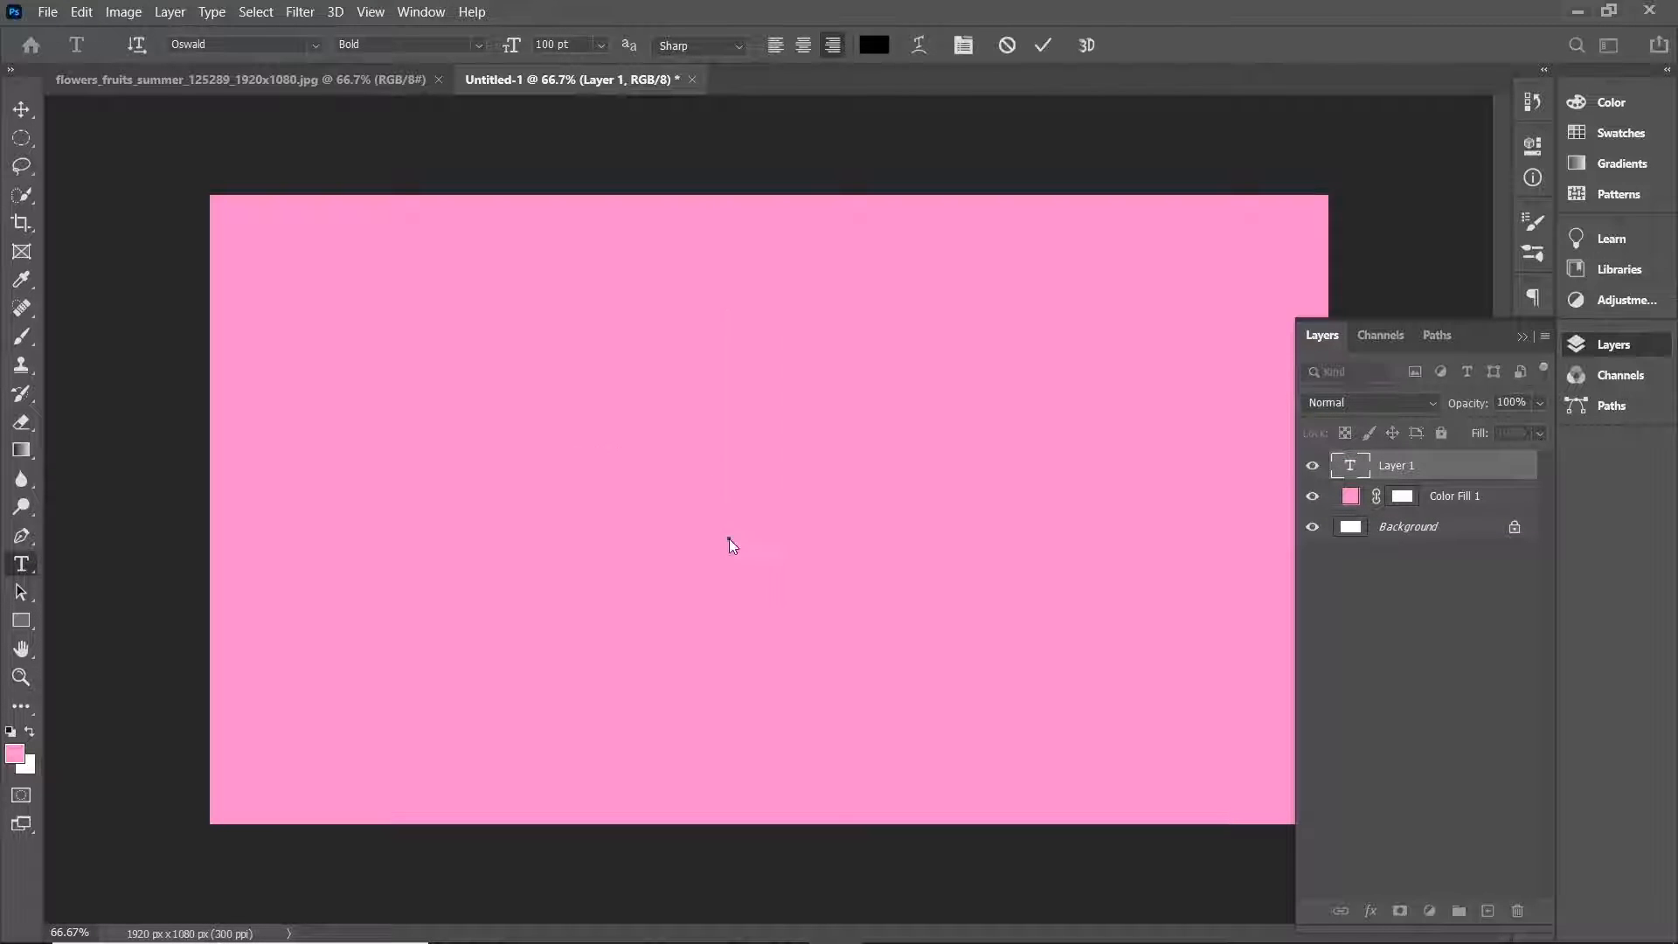
text(0)
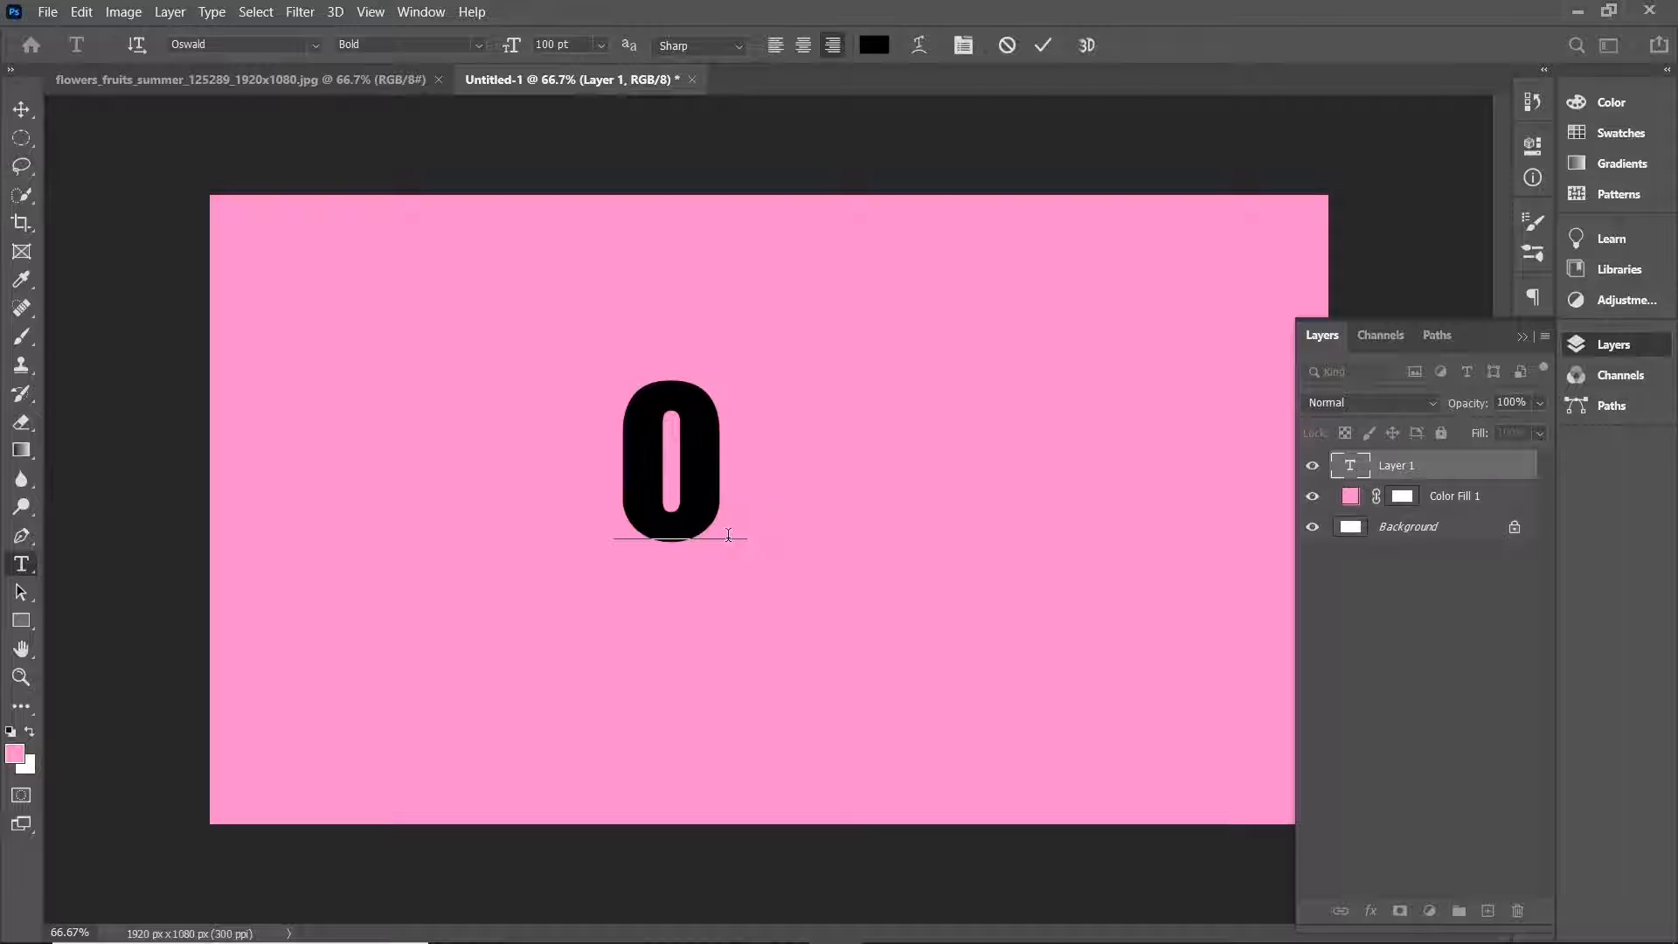
key(BackSpace)
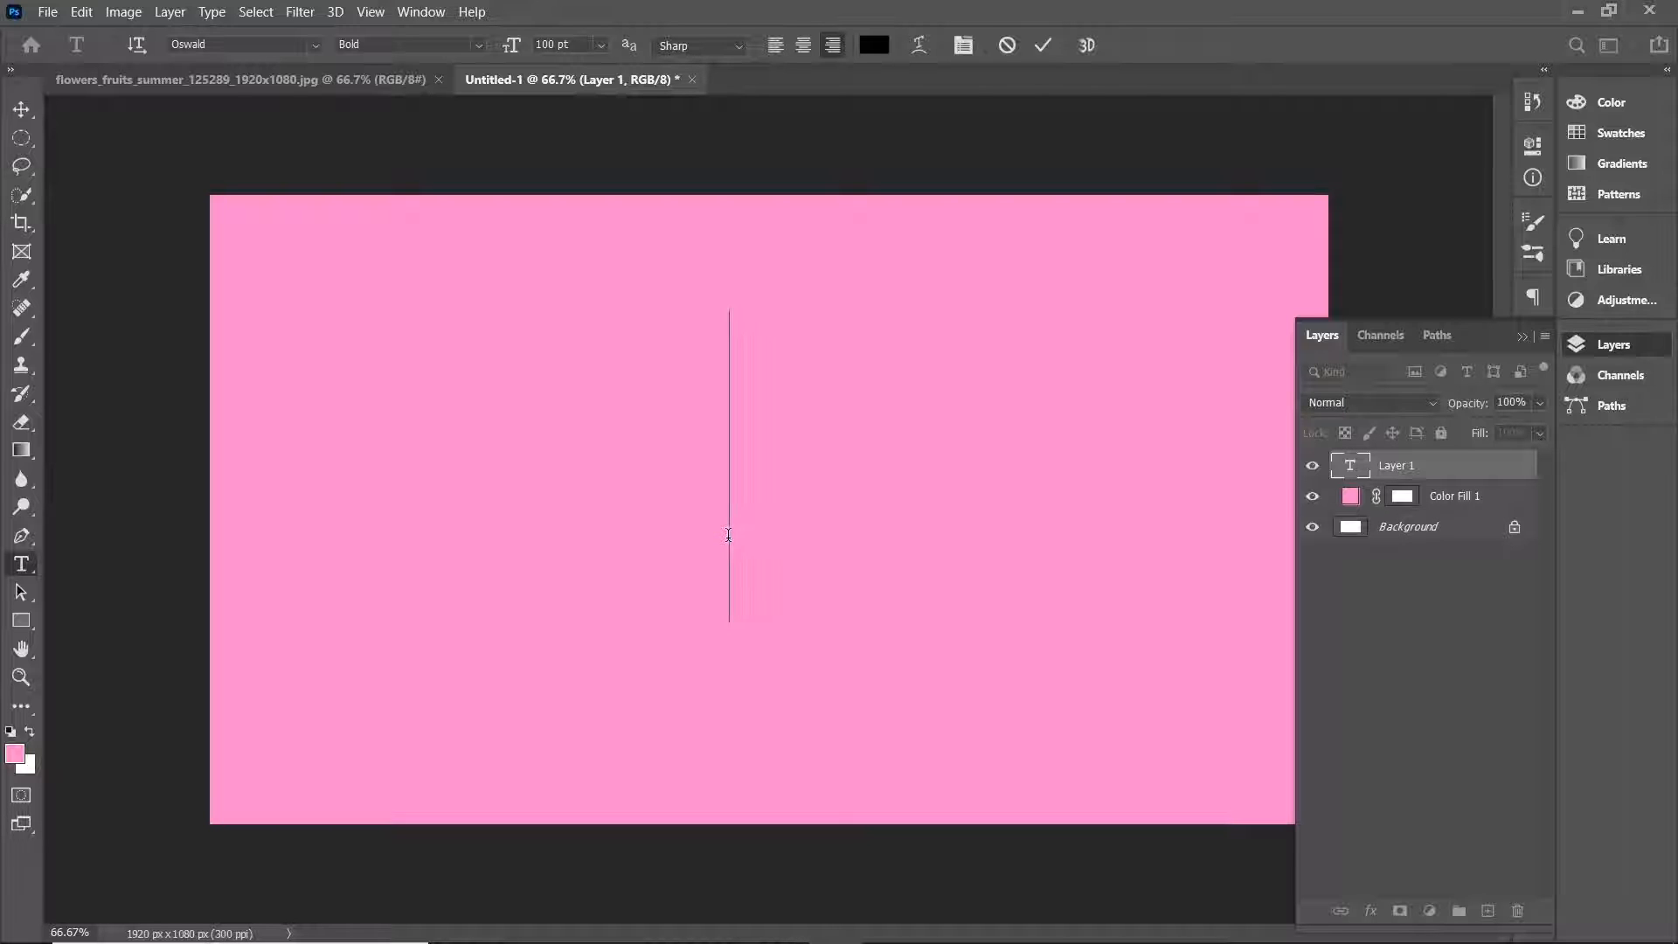
text(0)
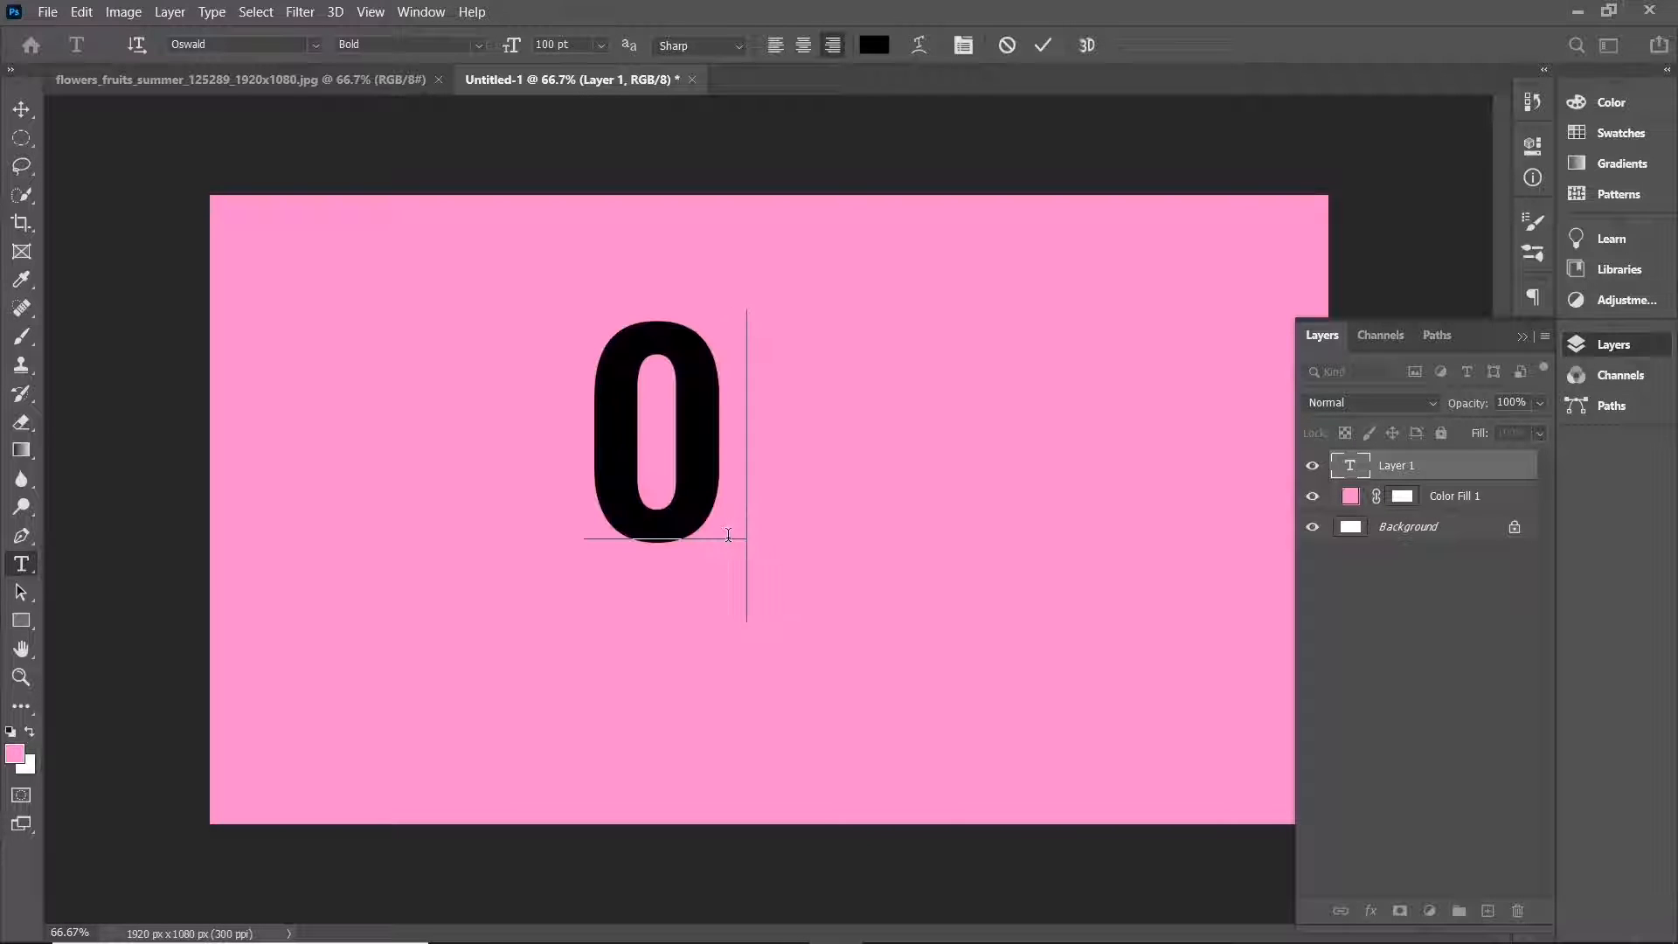
Commit the 0 text and move it to the center of the canvas.
click(1520, 335)
key(ctrl+t)
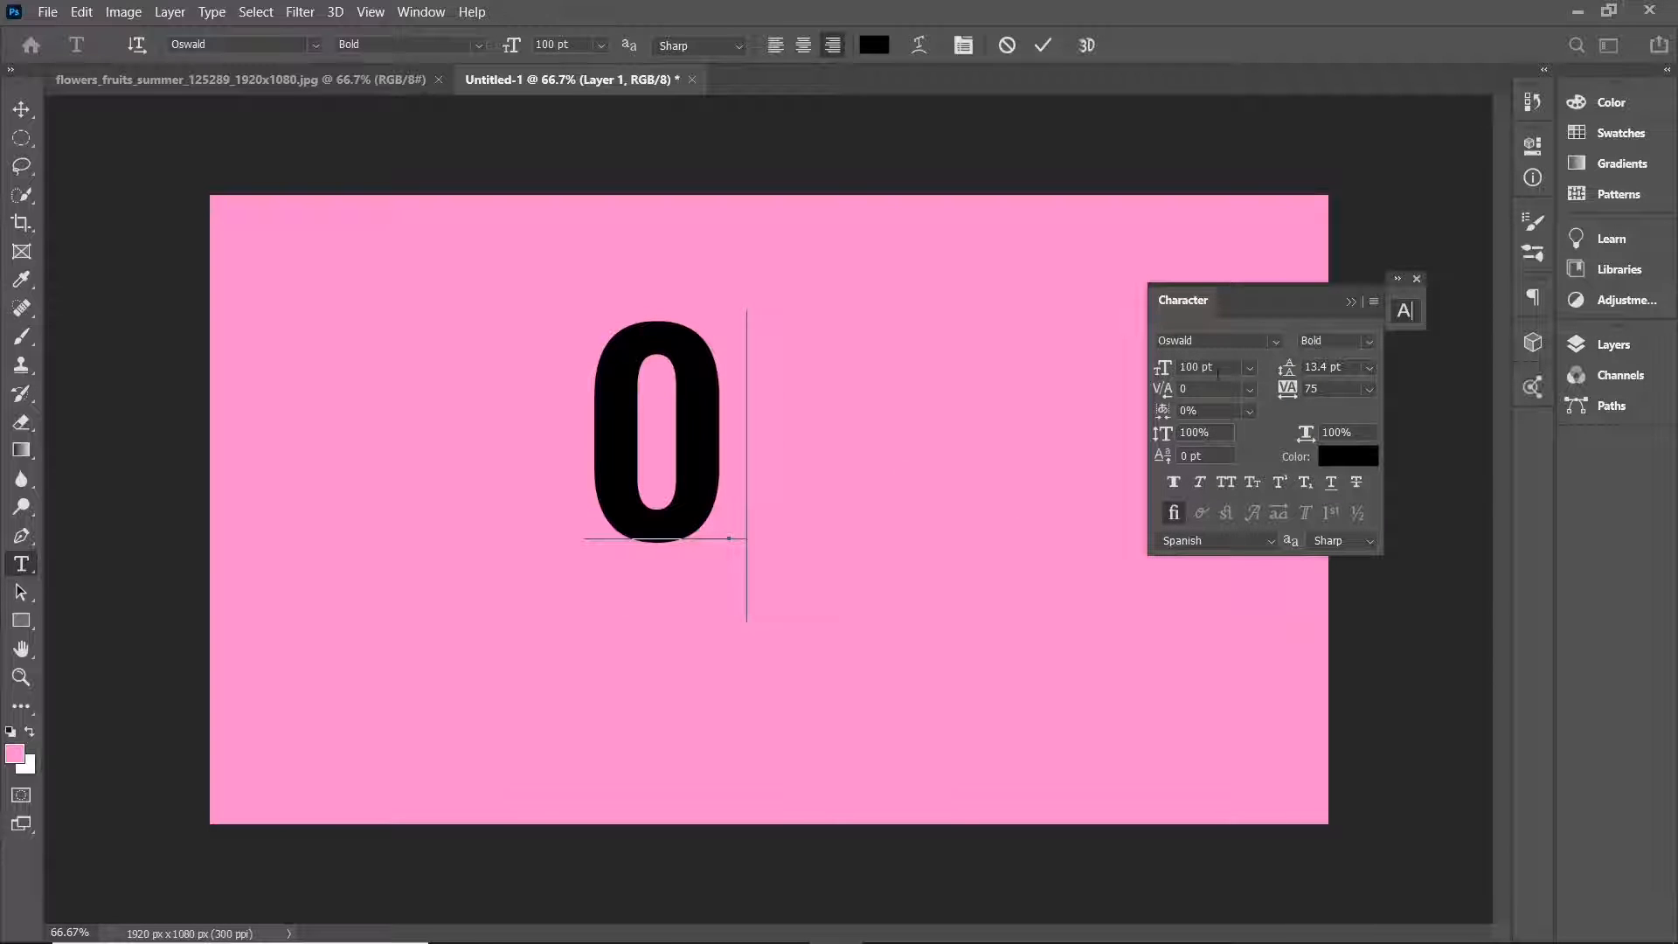
click(20, 106)
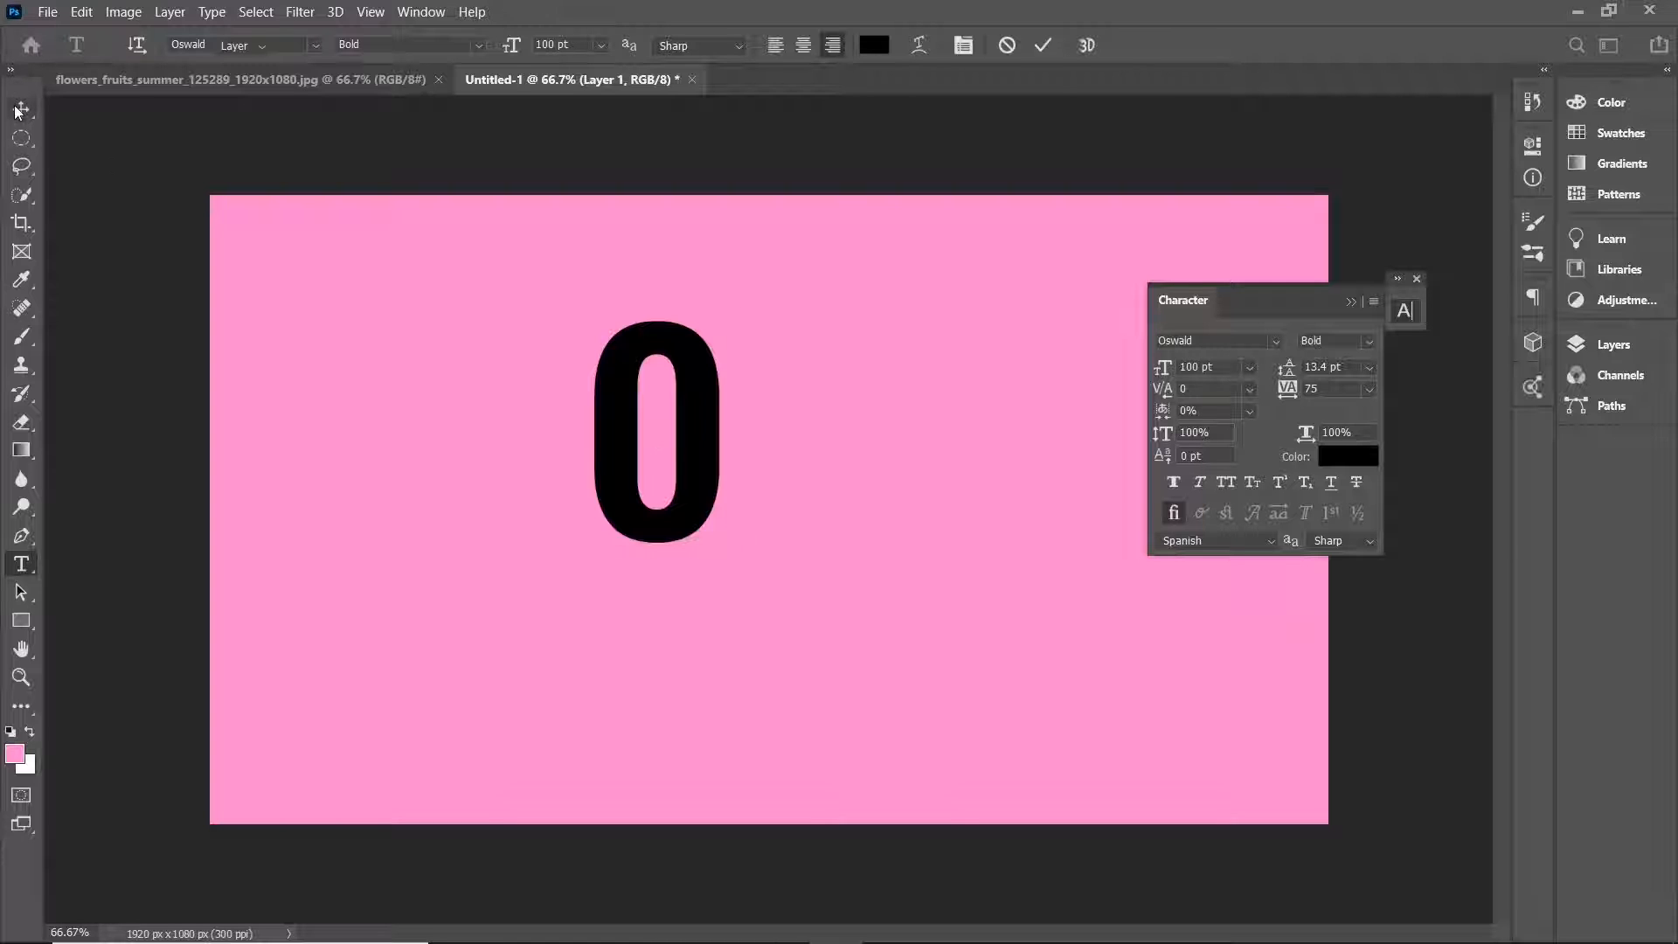
drag(686, 445, 784, 510)
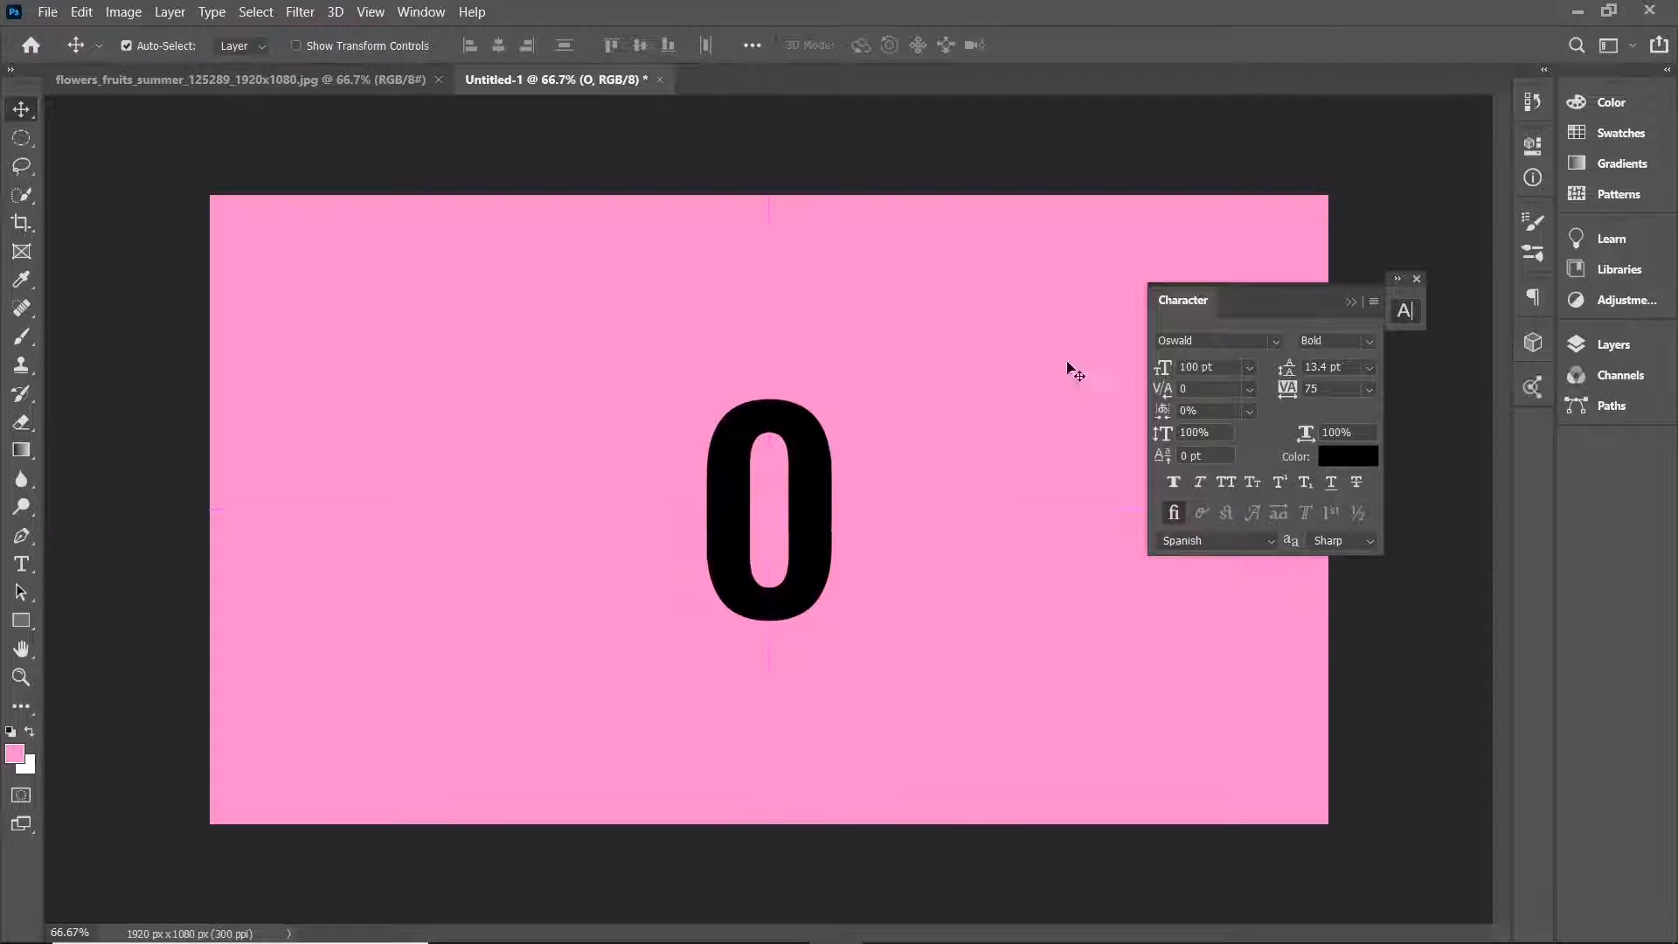
Free Transform the 0, enlarging it to about 188% and centering it on the canvas.
click(1361, 302)
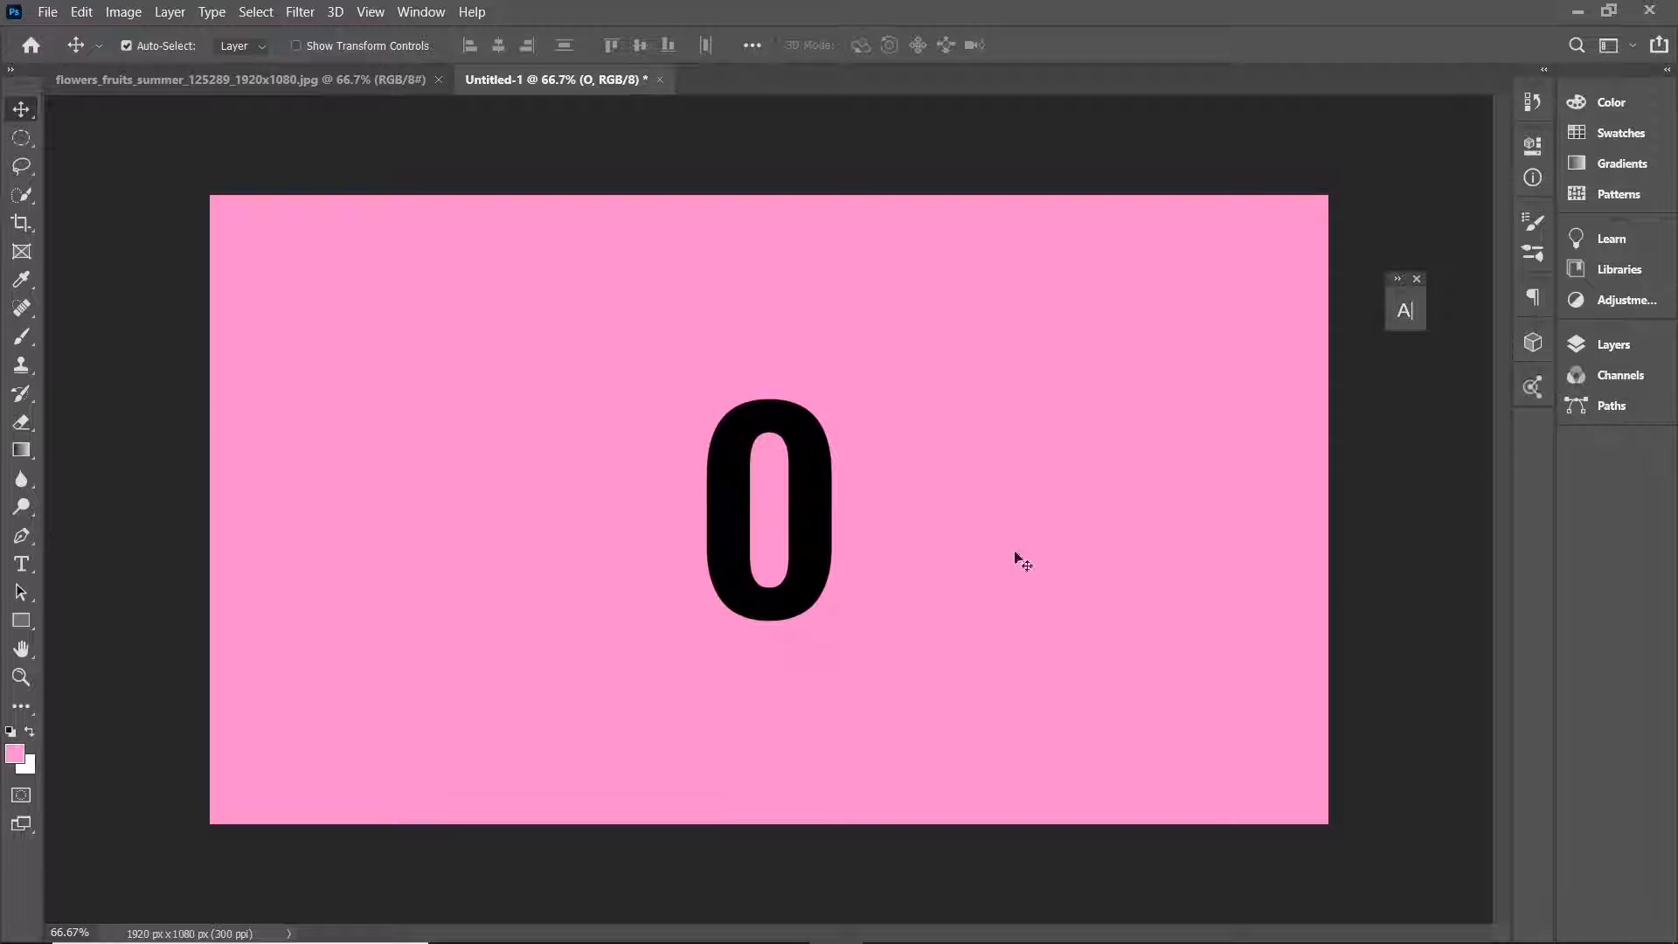
click(1417, 279)
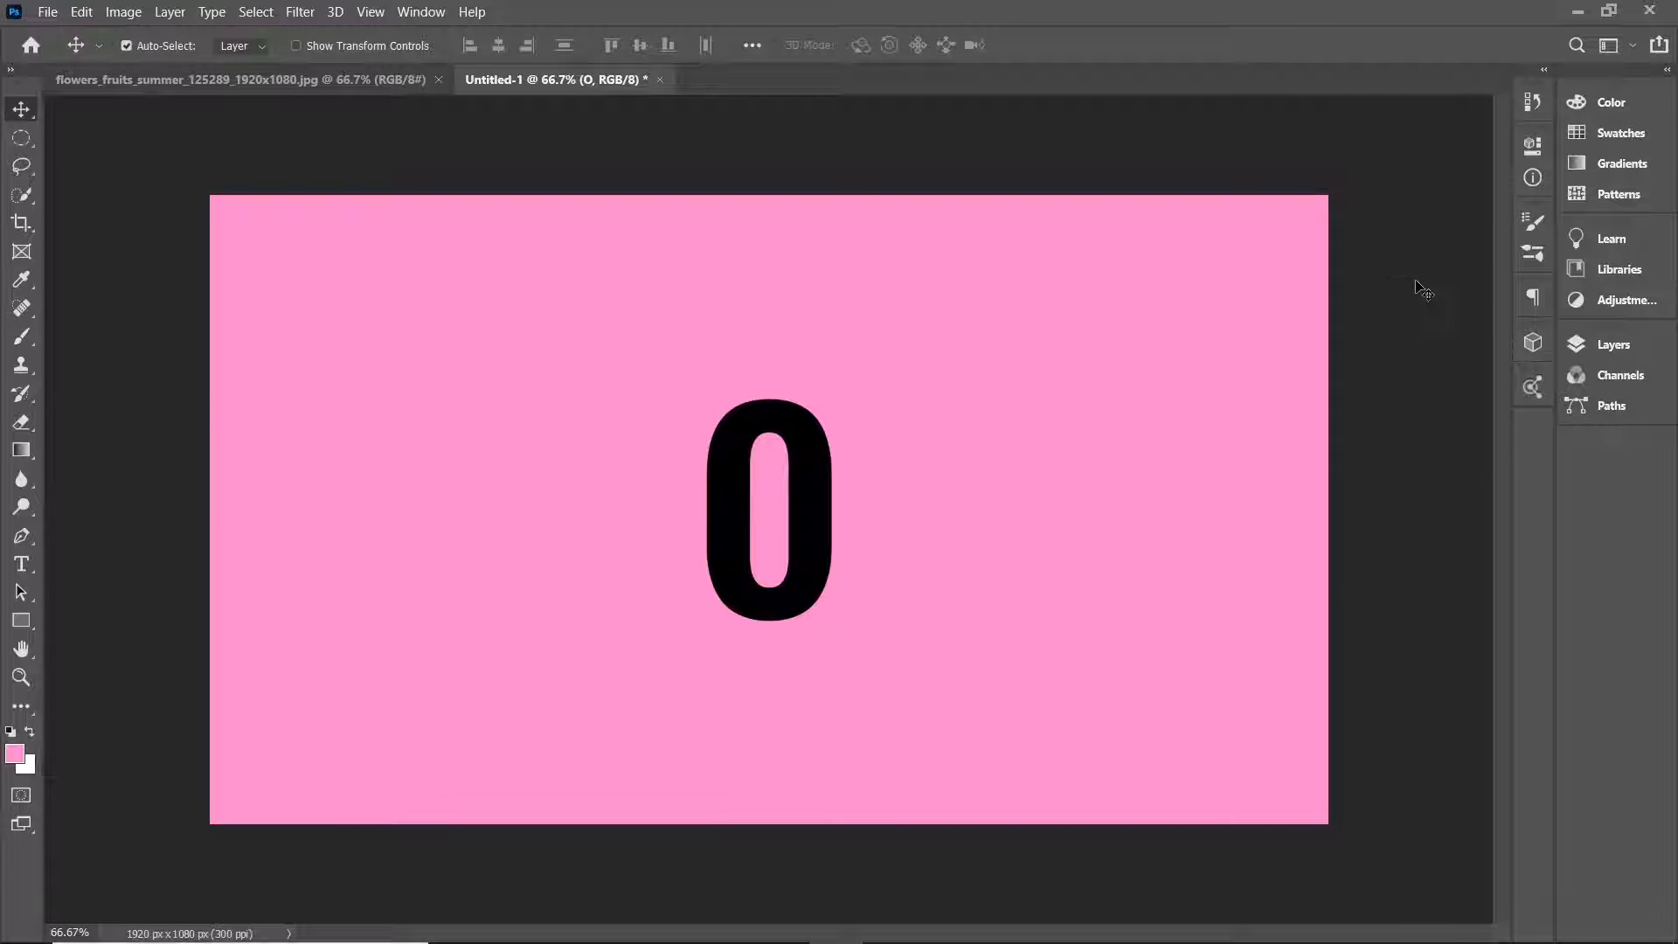
key(ctrl+t)
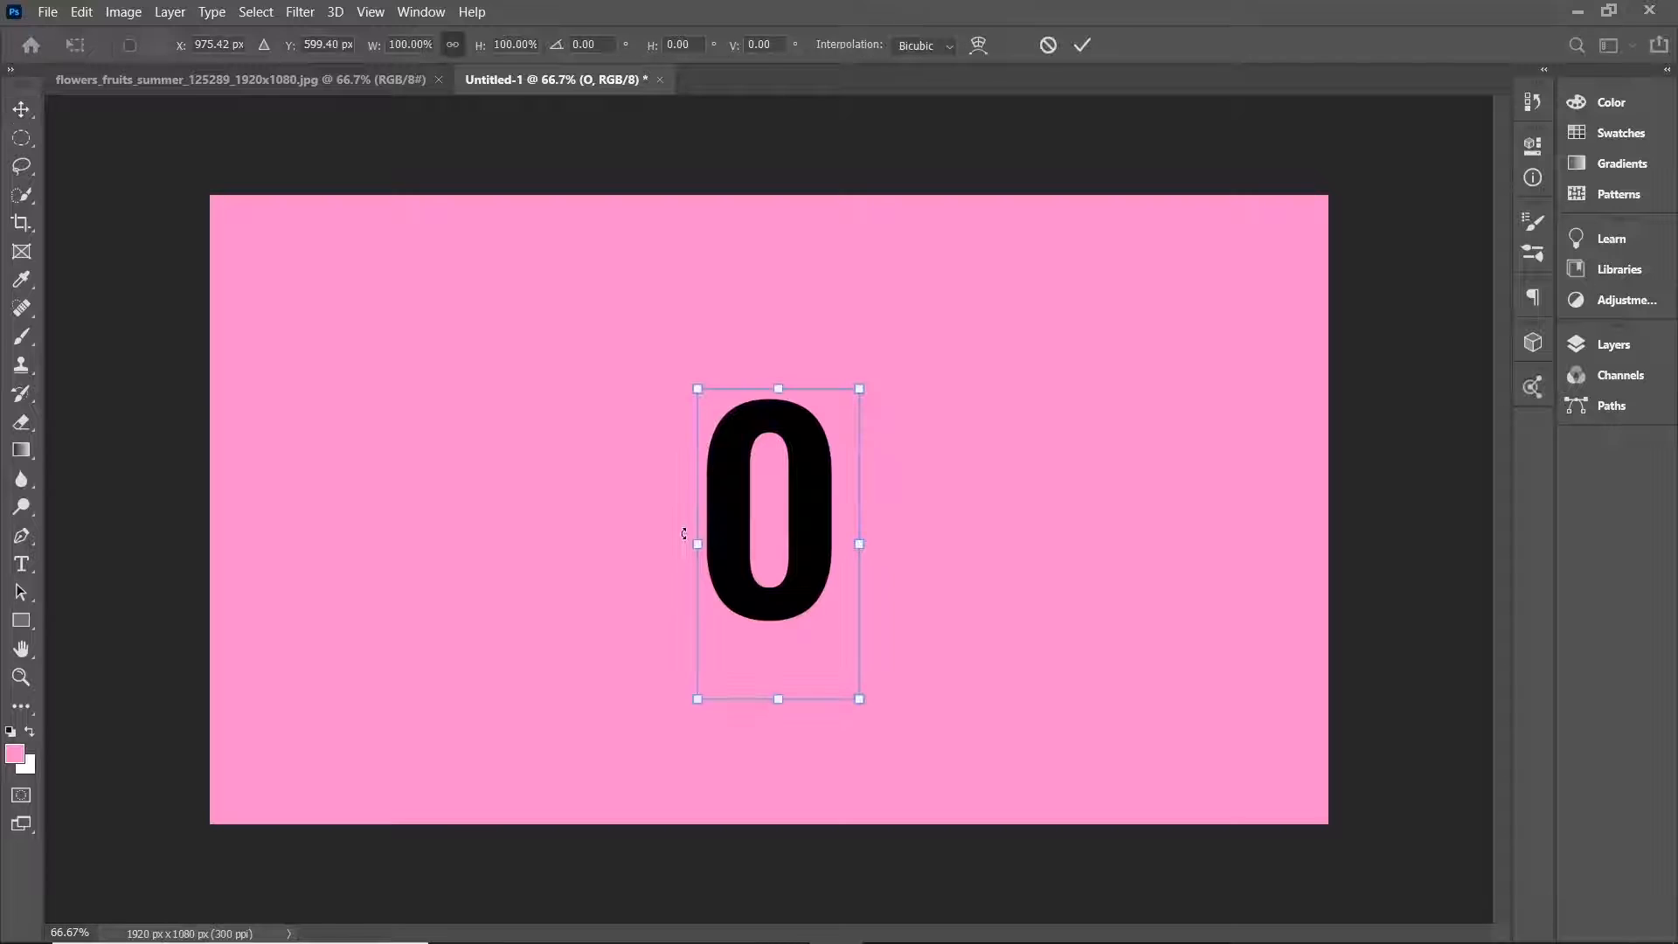
drag(781, 388, 776, 267)
drag(665, 486, 628, 485)
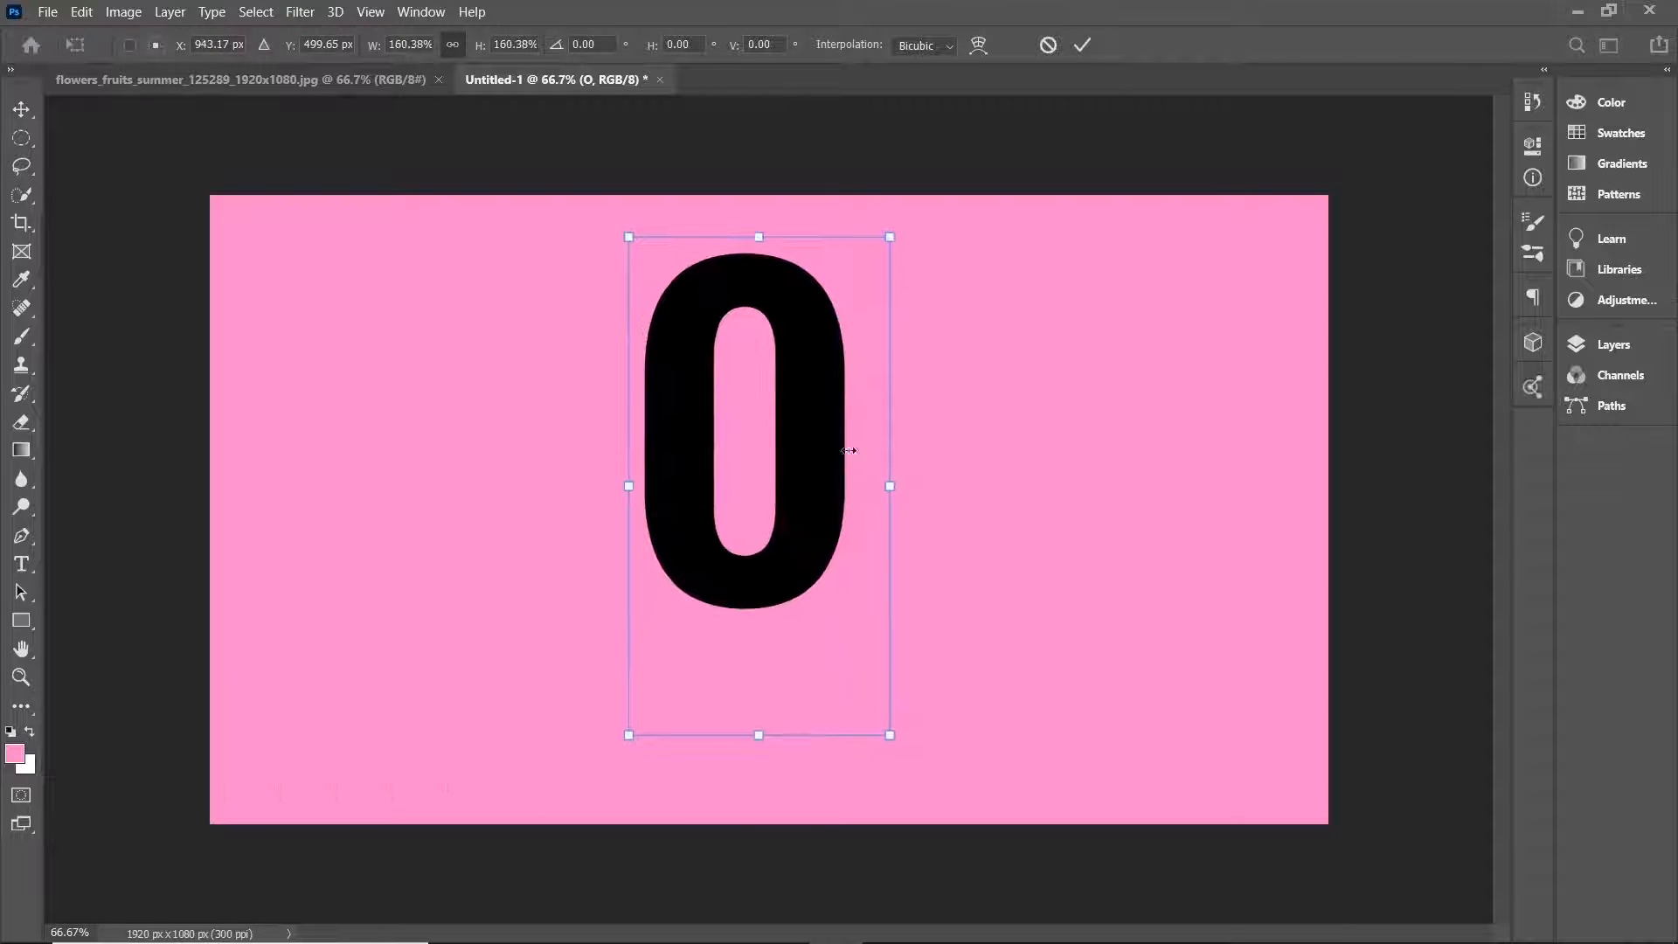
drag(886, 482, 934, 485)
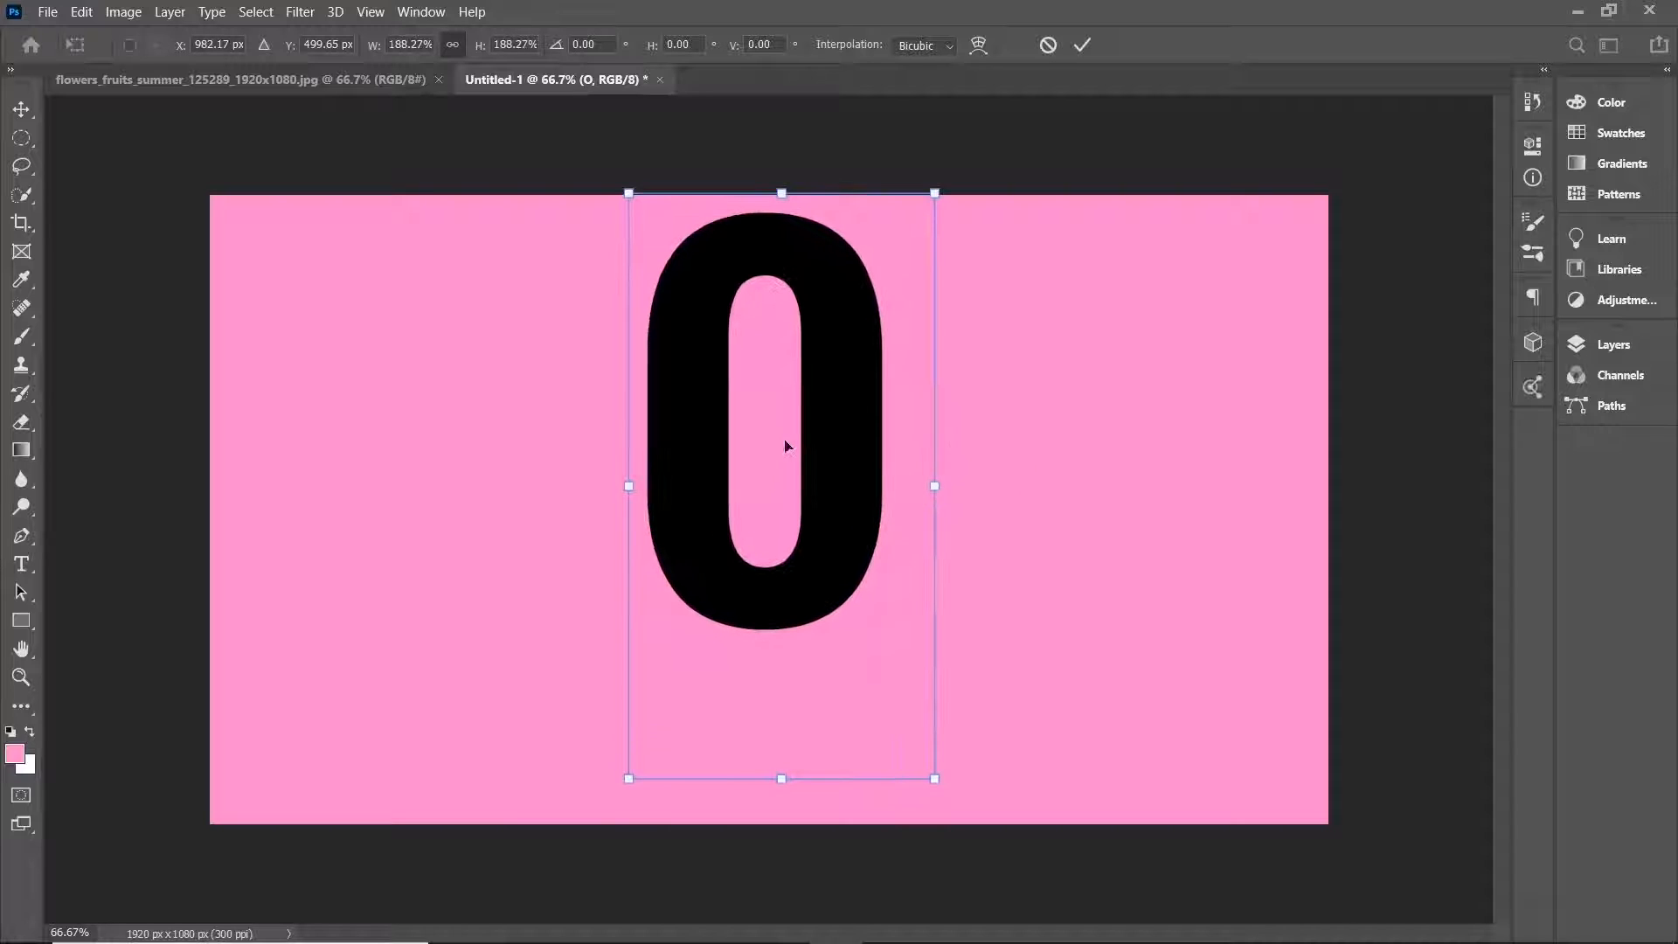
drag(785, 445, 785, 516)
drag(784, 259, 783, 255)
drag(825, 448, 826, 449)
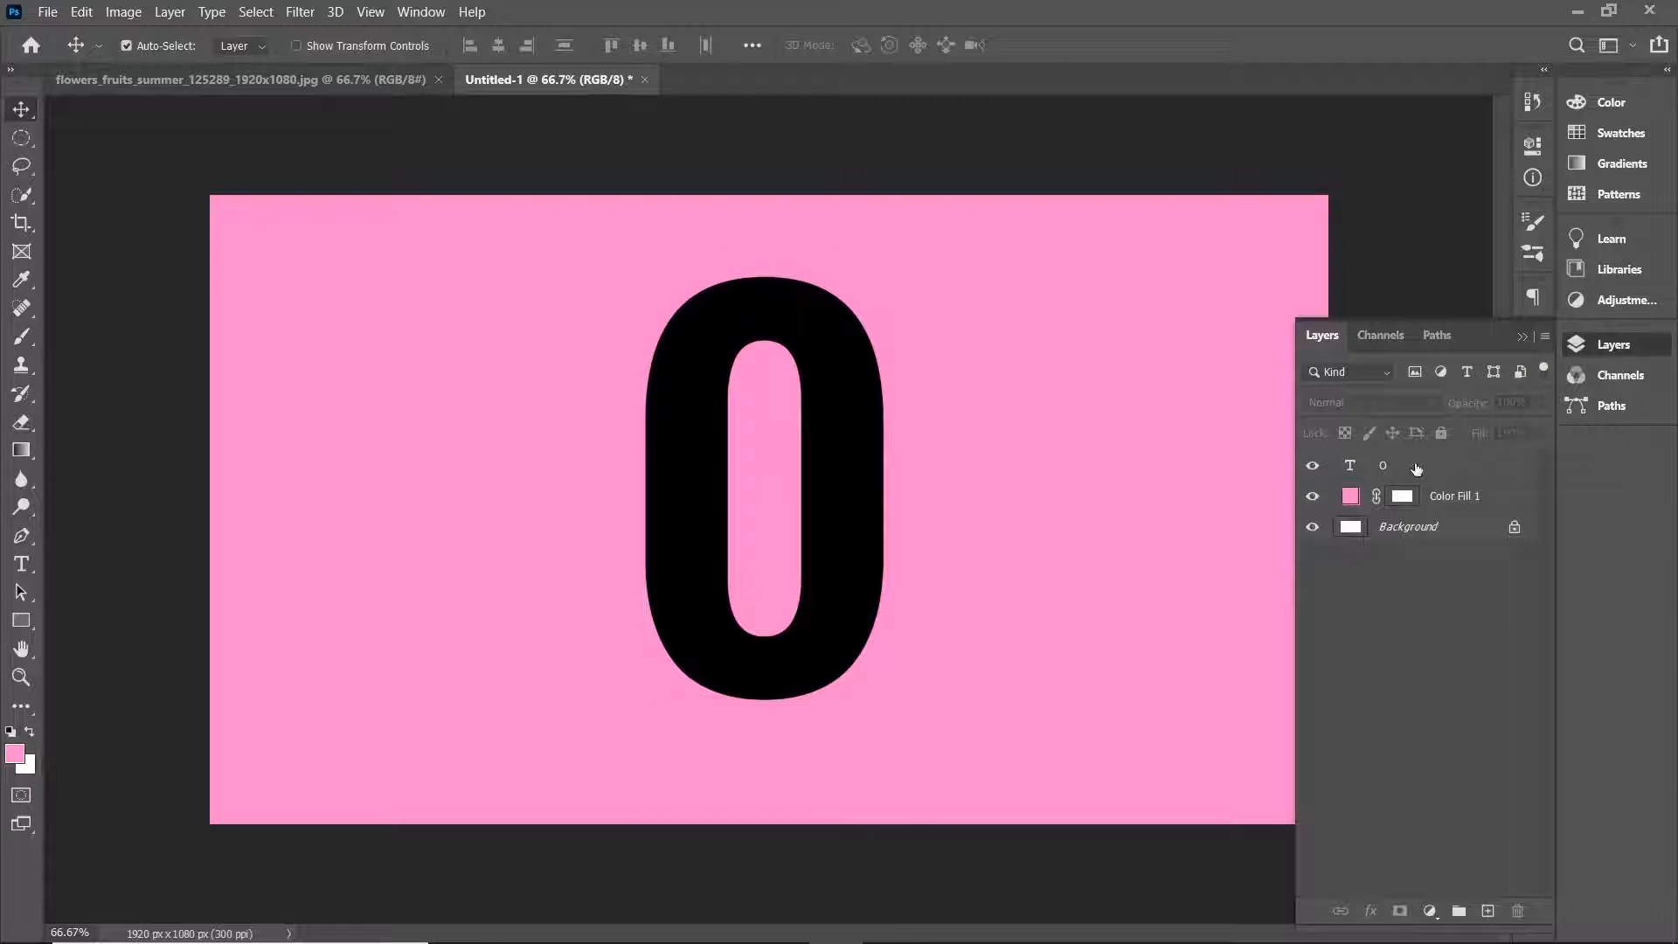
Add a new empty layer and switch to the flowers_fruits_summer photo document.
click(1487, 912)
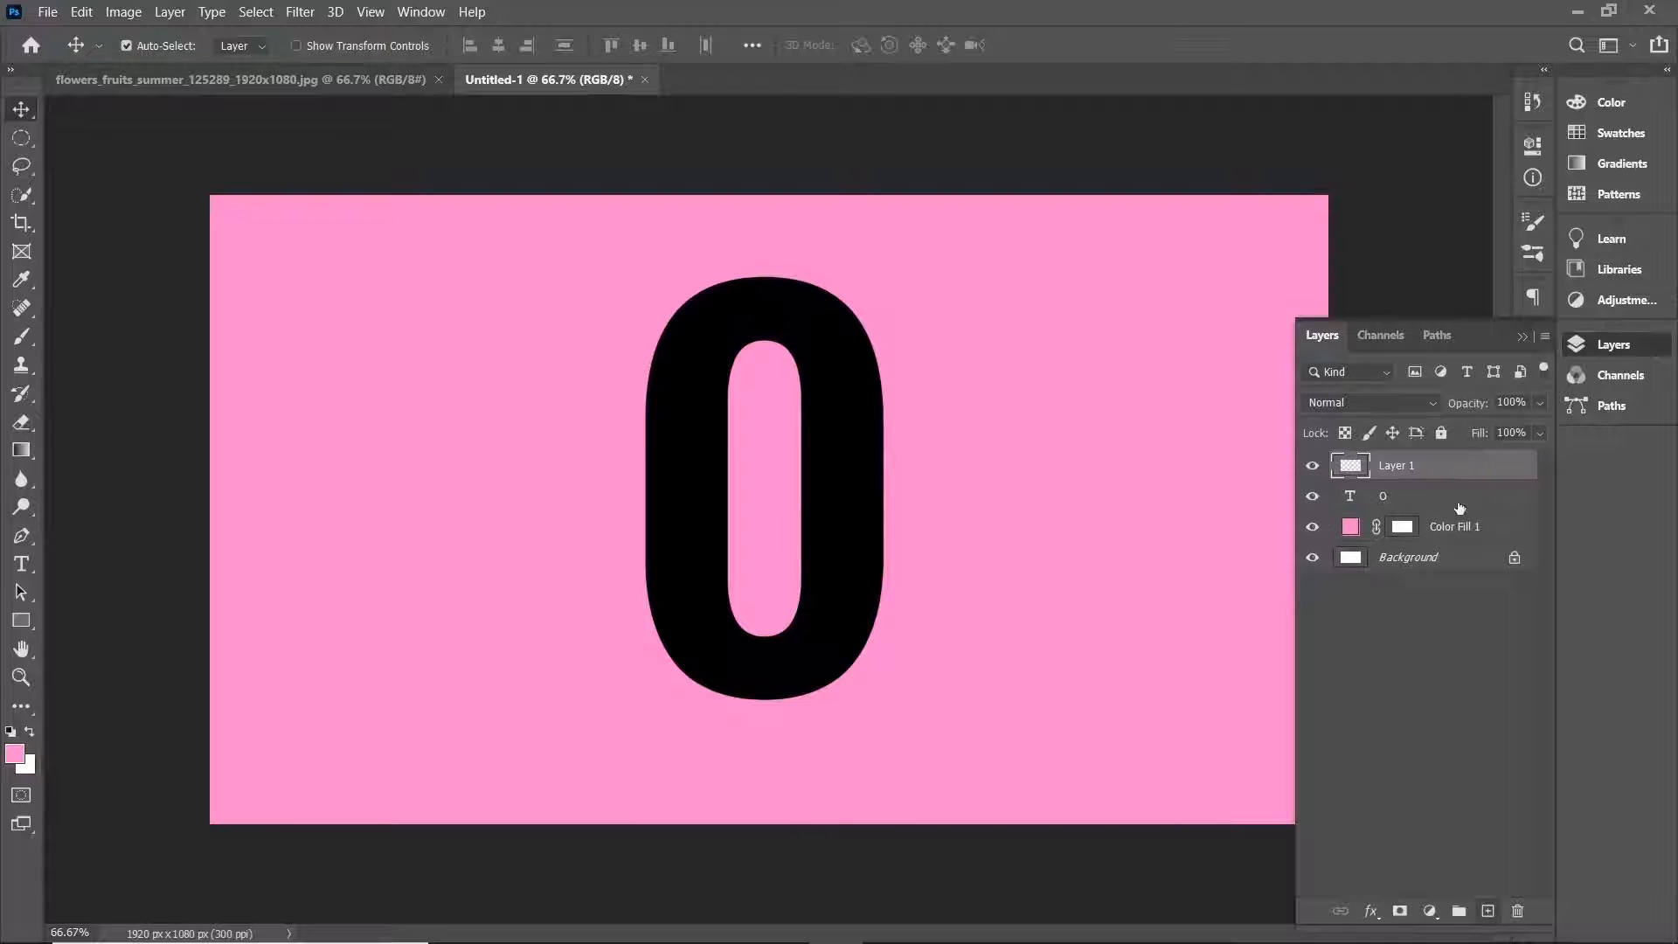
click(264, 82)
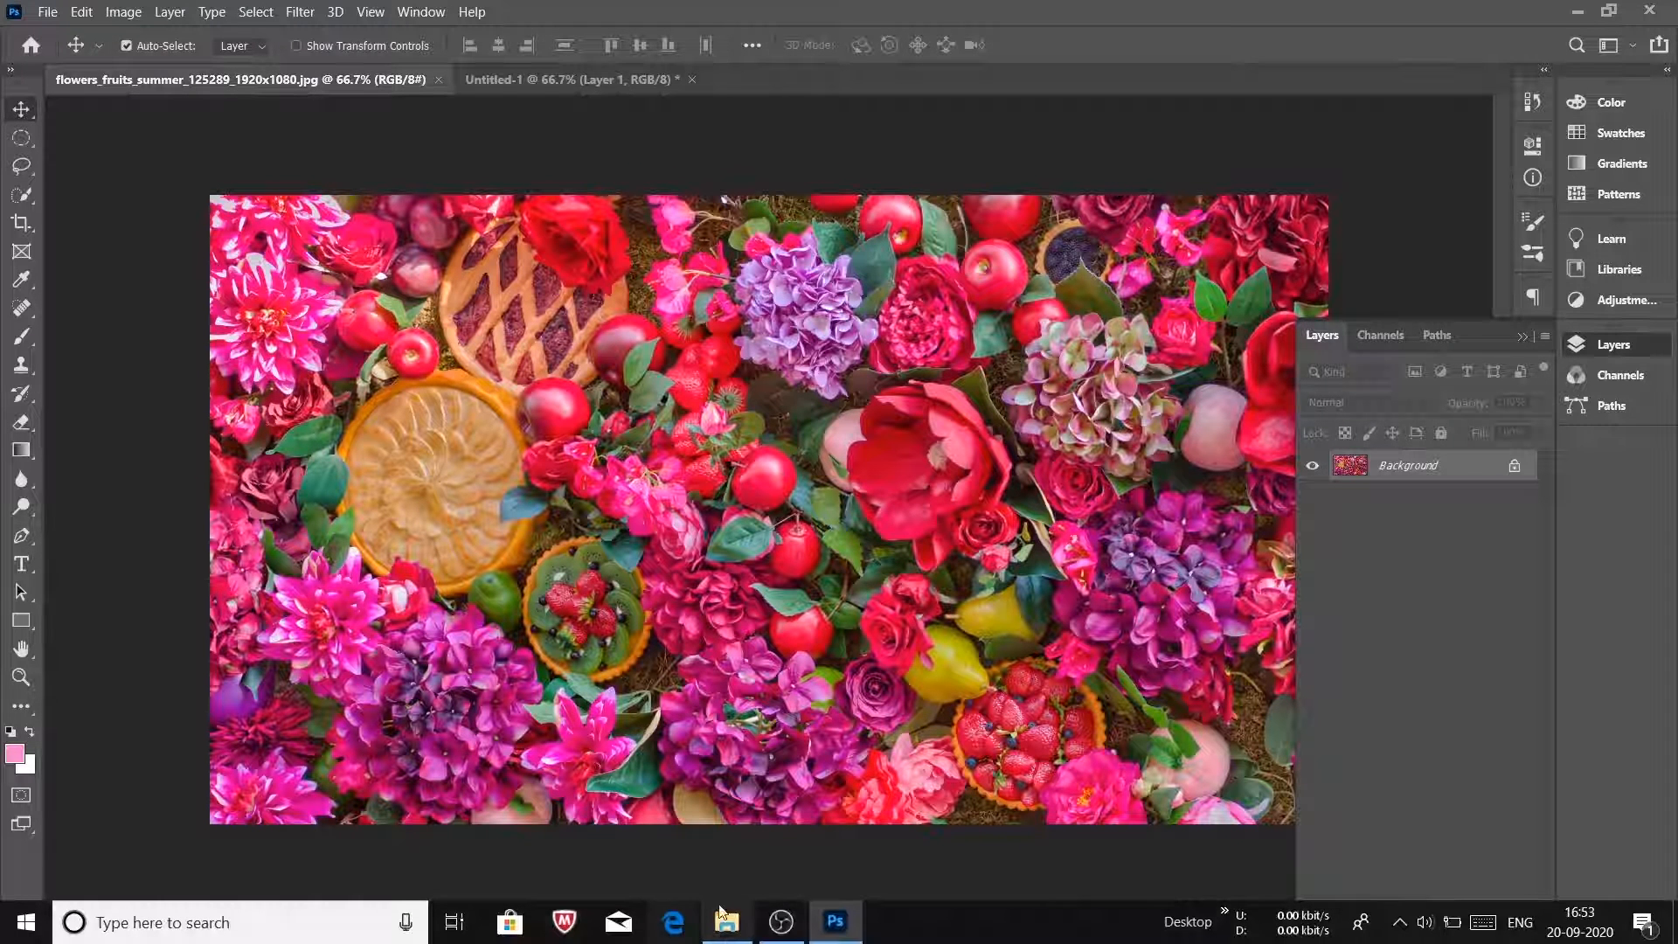
click(726, 933)
scroll(514, 377, up, 1)
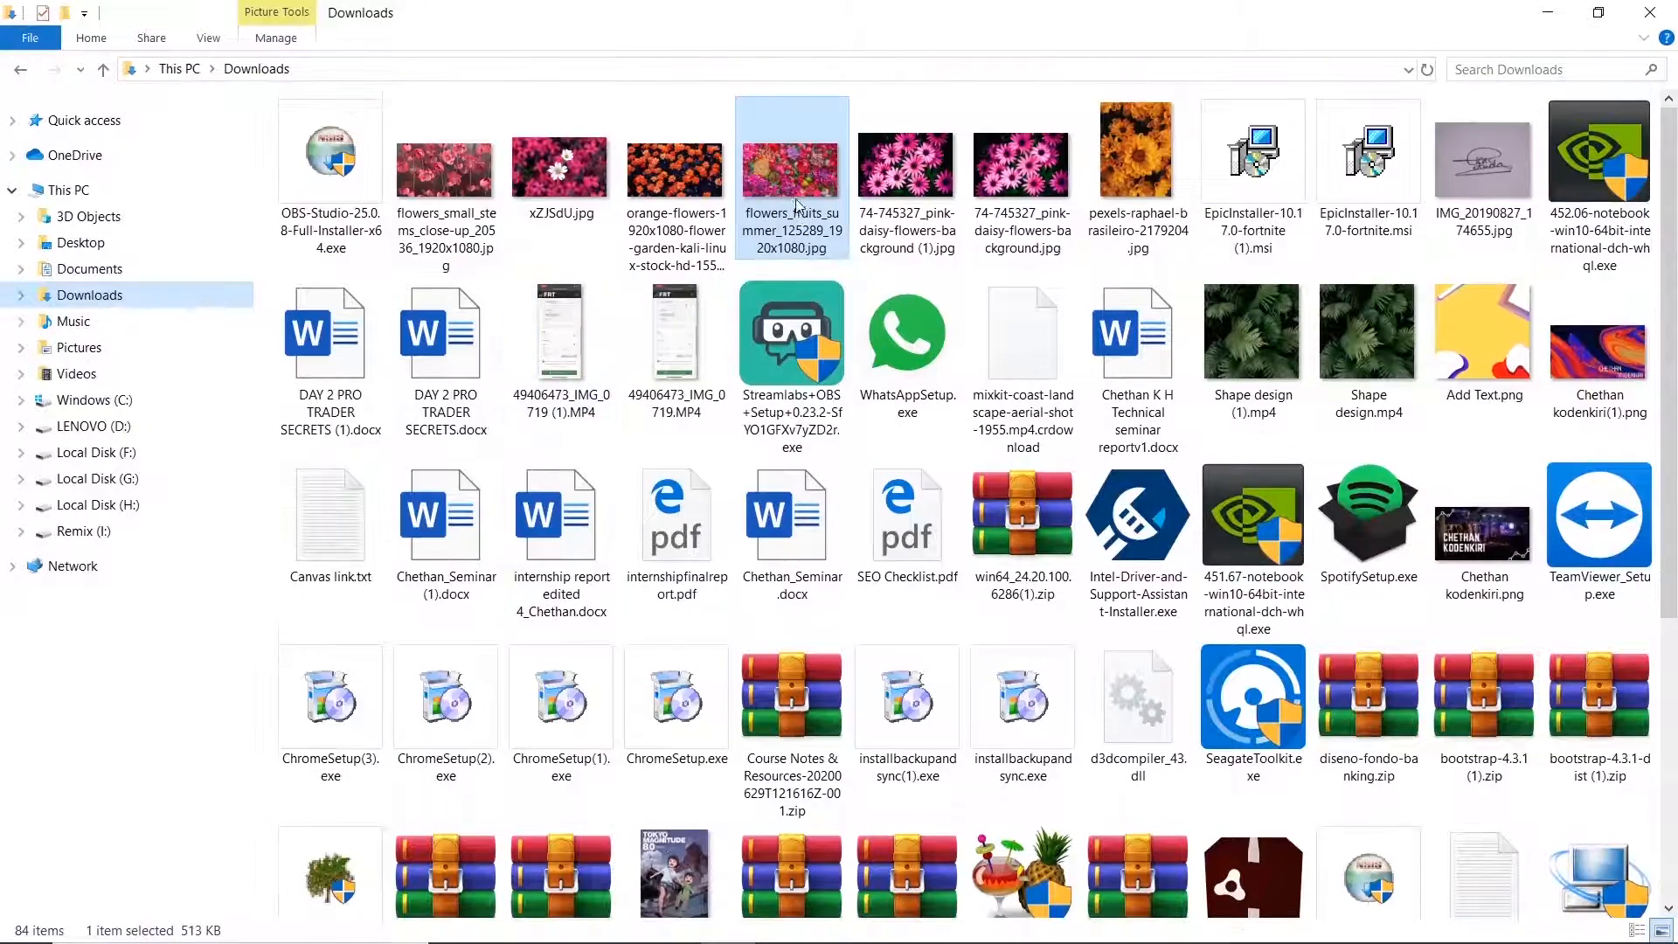
click(837, 938)
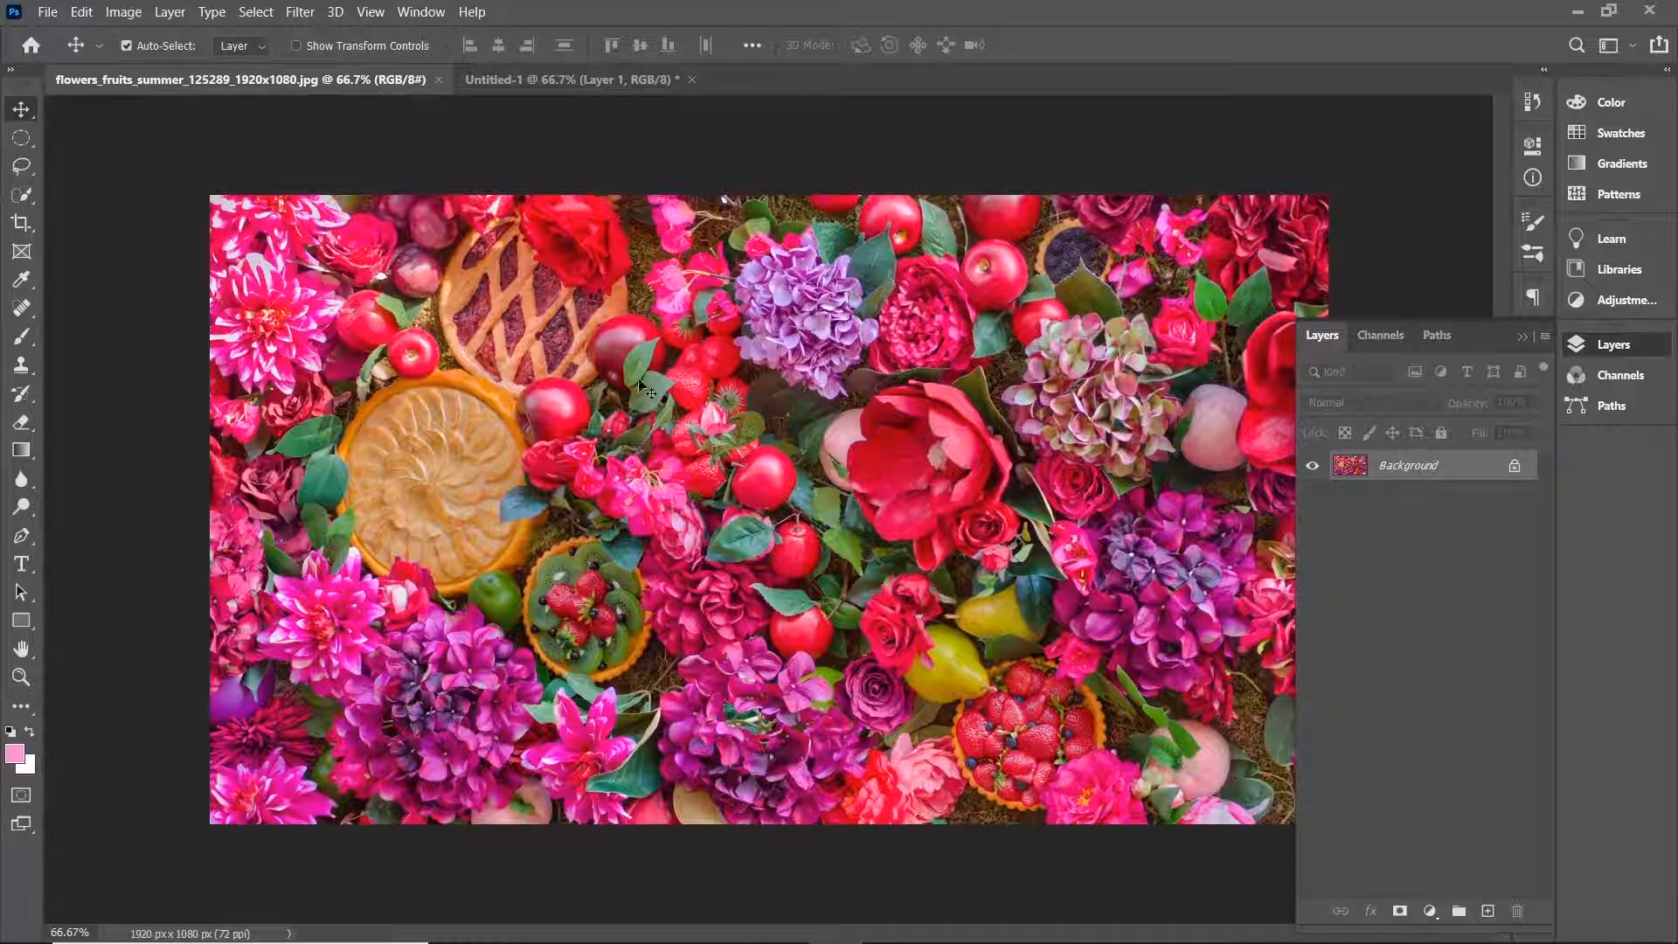
Drag the flowers photo into Untitled-1 and delete the empty Layer 1.
drag(747, 471, 510, 83)
drag(544, 253, 612, 442)
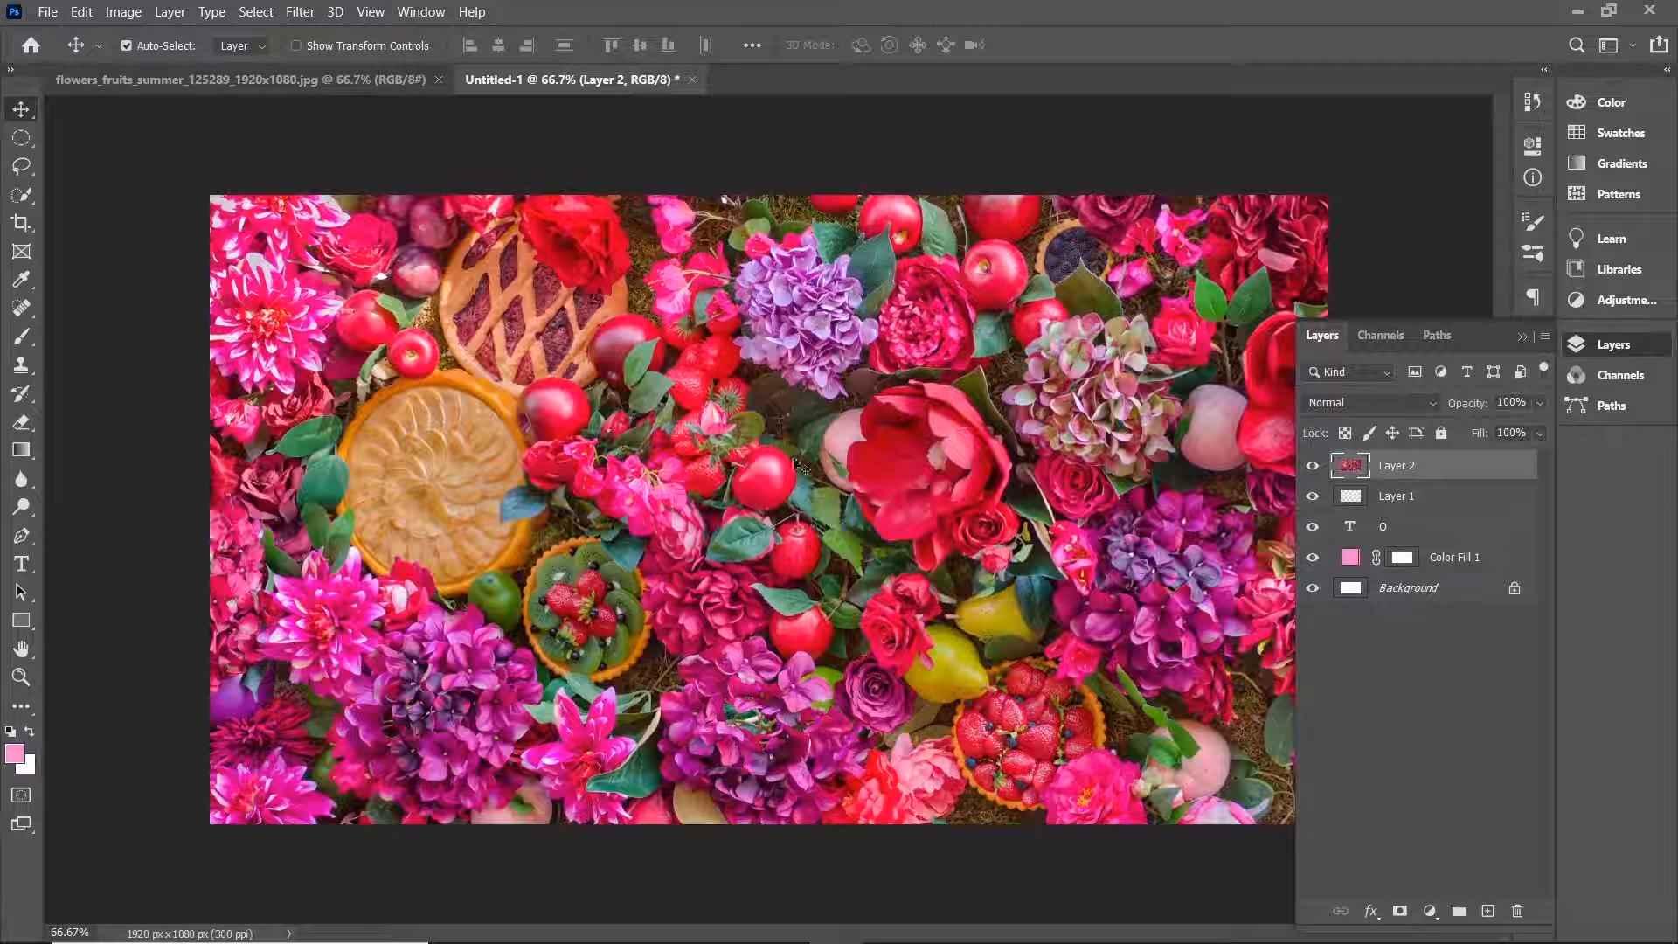
click(1414, 488)
key(Delete)
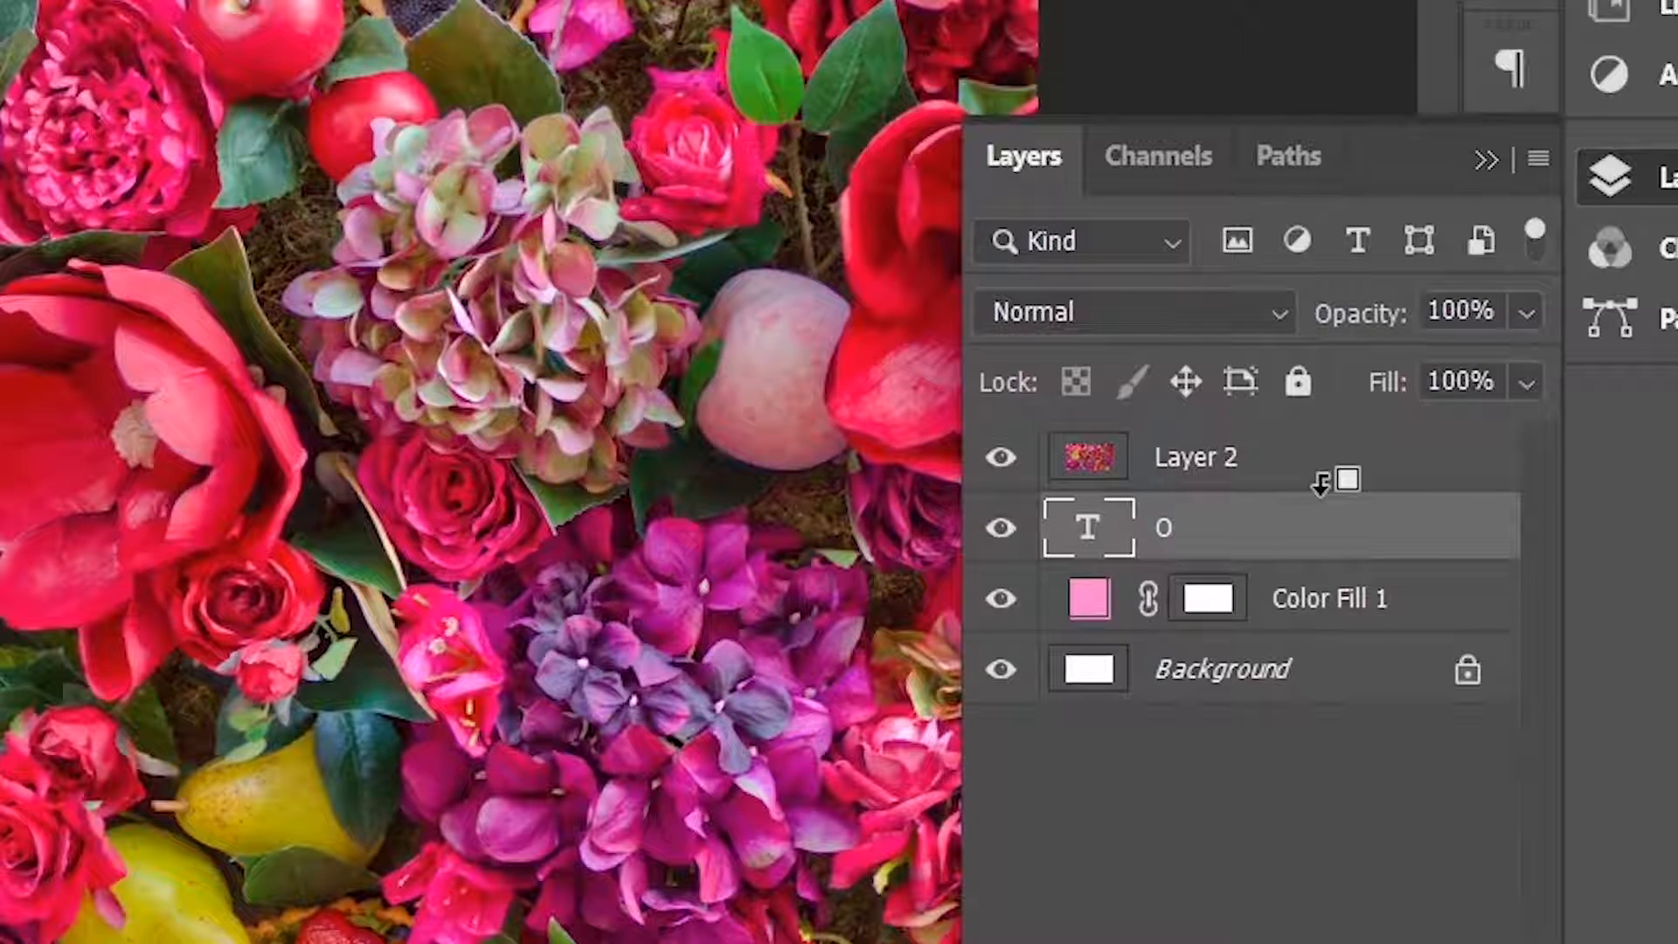
Clip the flowers photo layer to the 0 text layer and duplicate the photo layer.
alt+click(1321, 481)
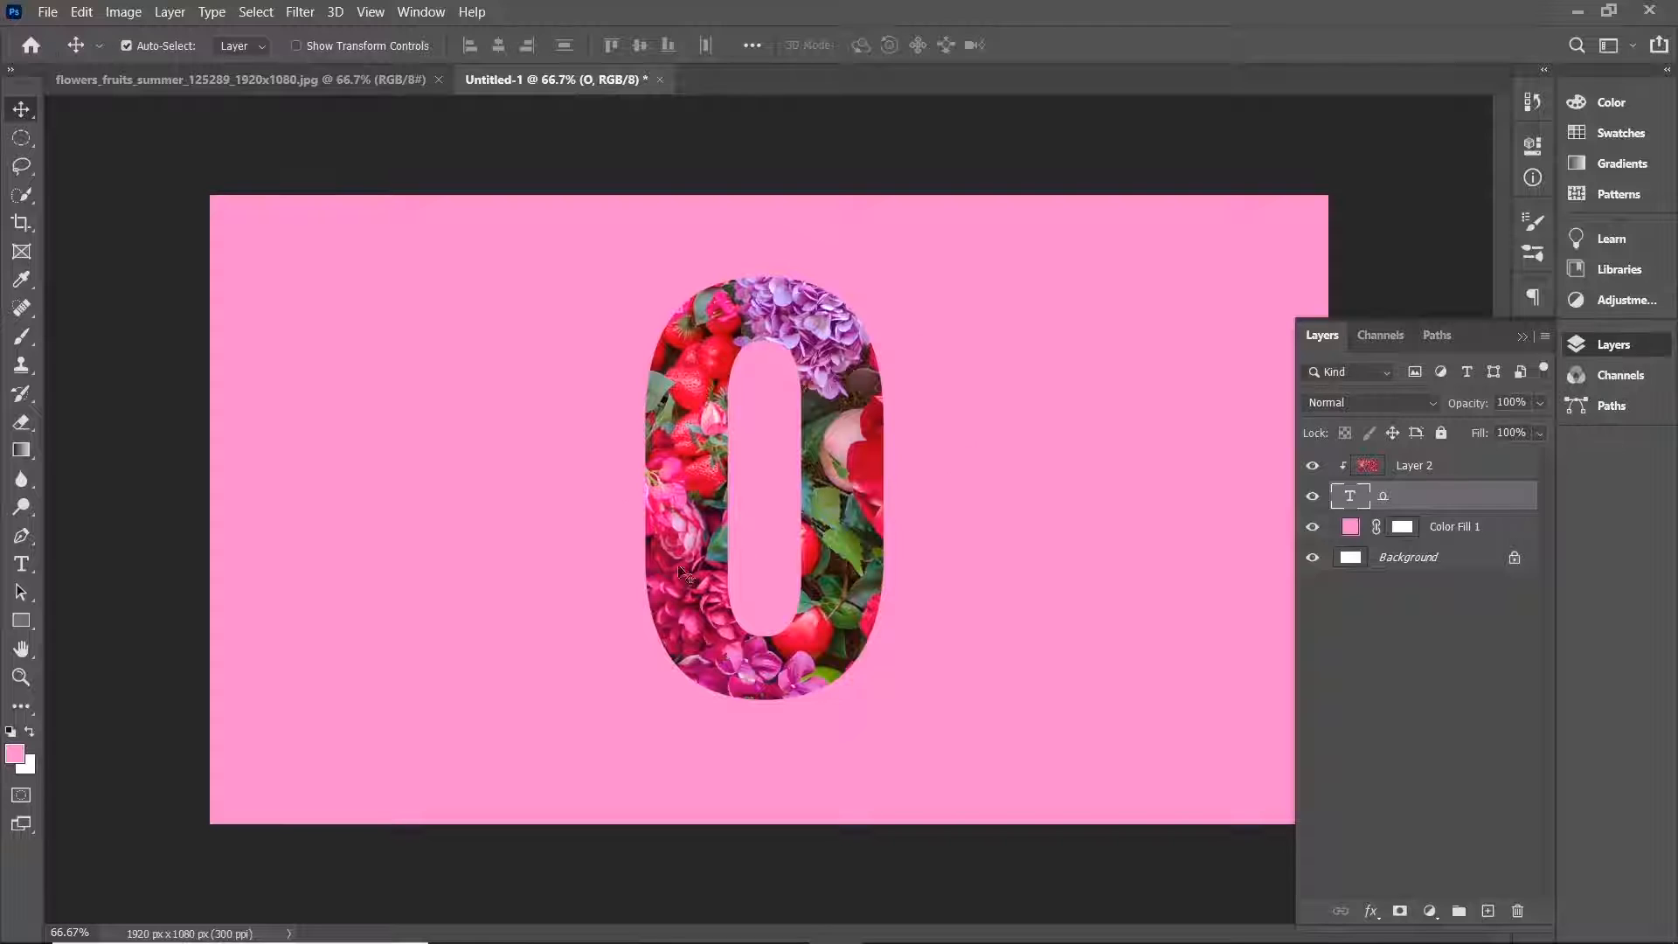
click(1425, 466)
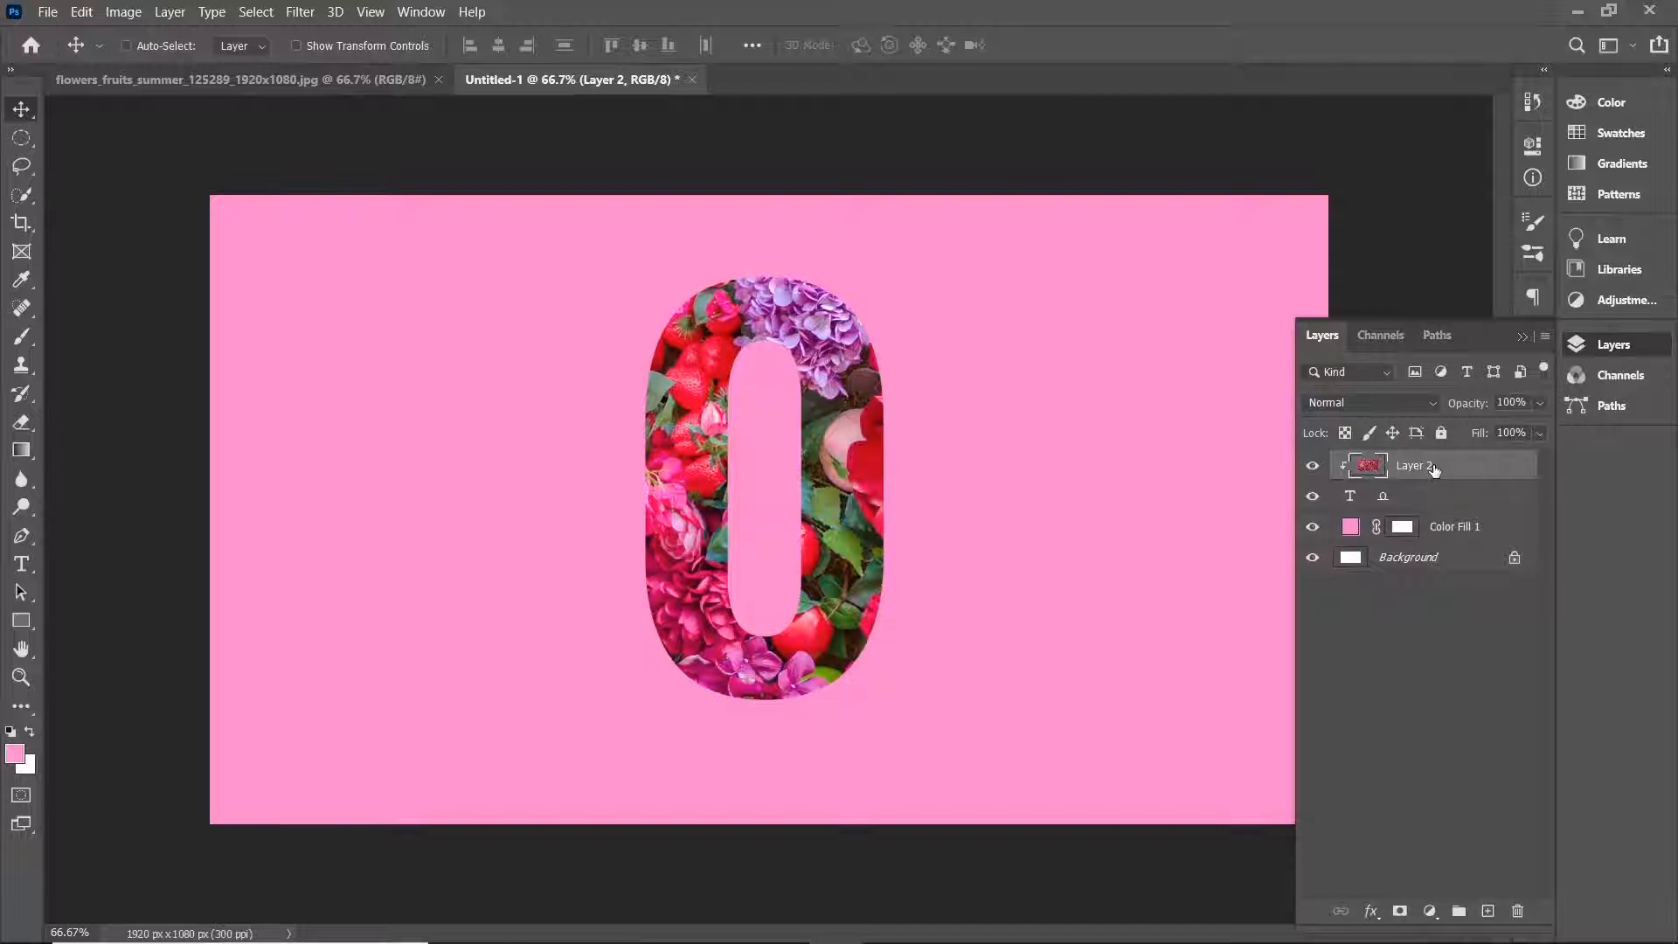
key(ctrl+j)
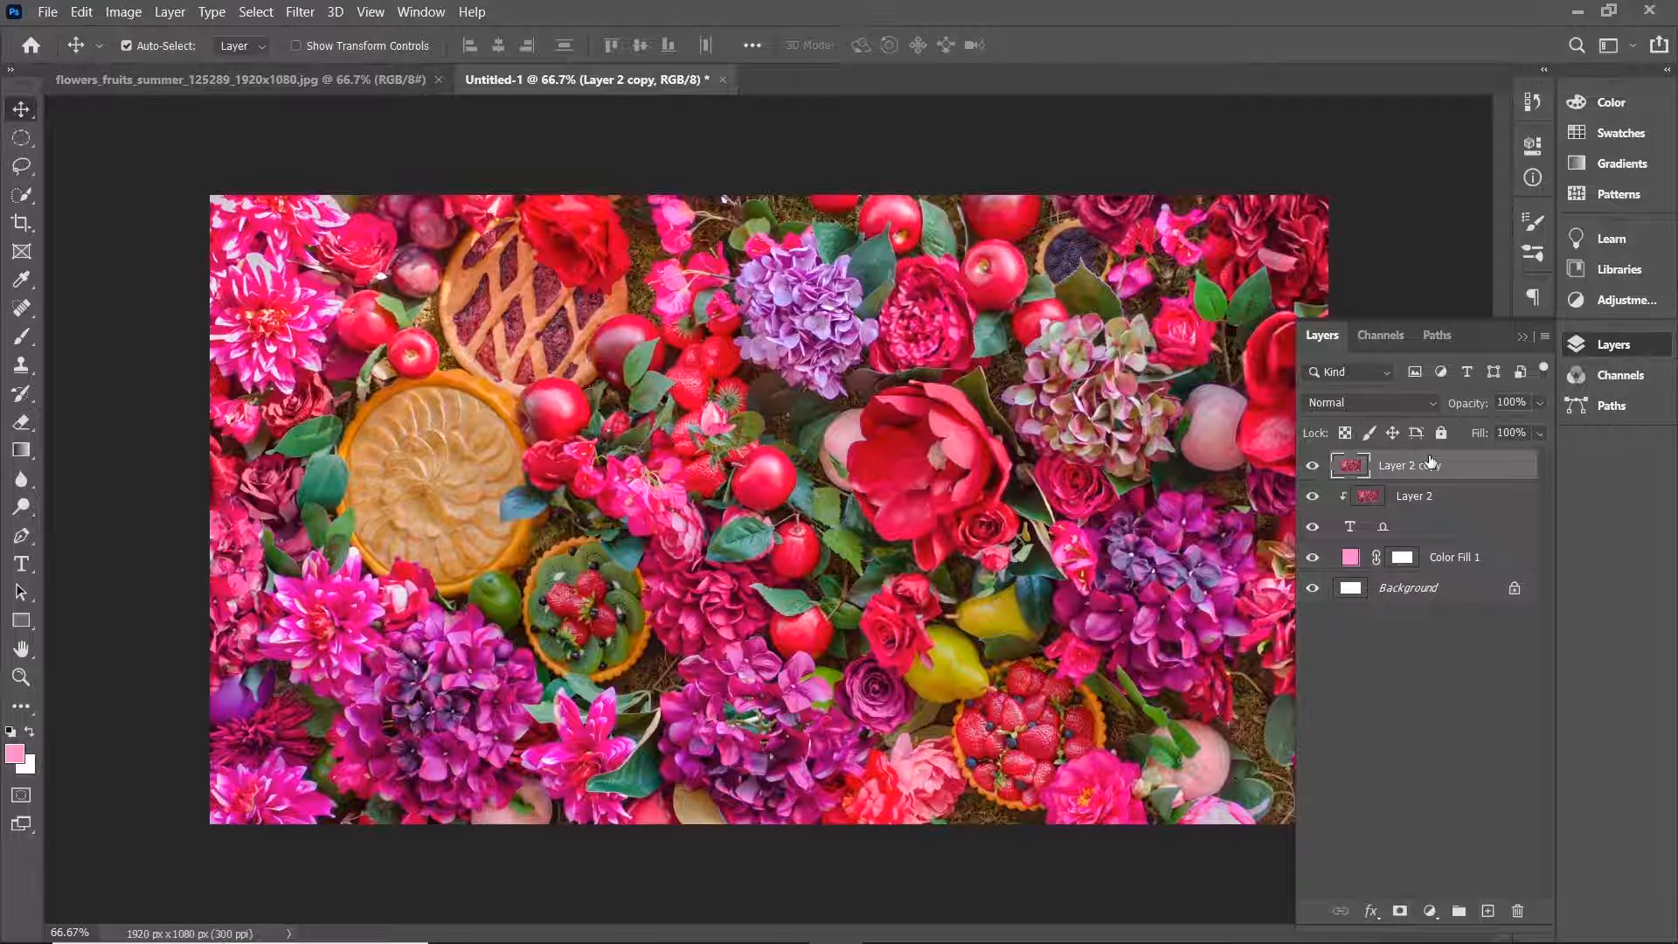
Lower the duplicated photo layer's opacity to 50%.
click(1538, 404)
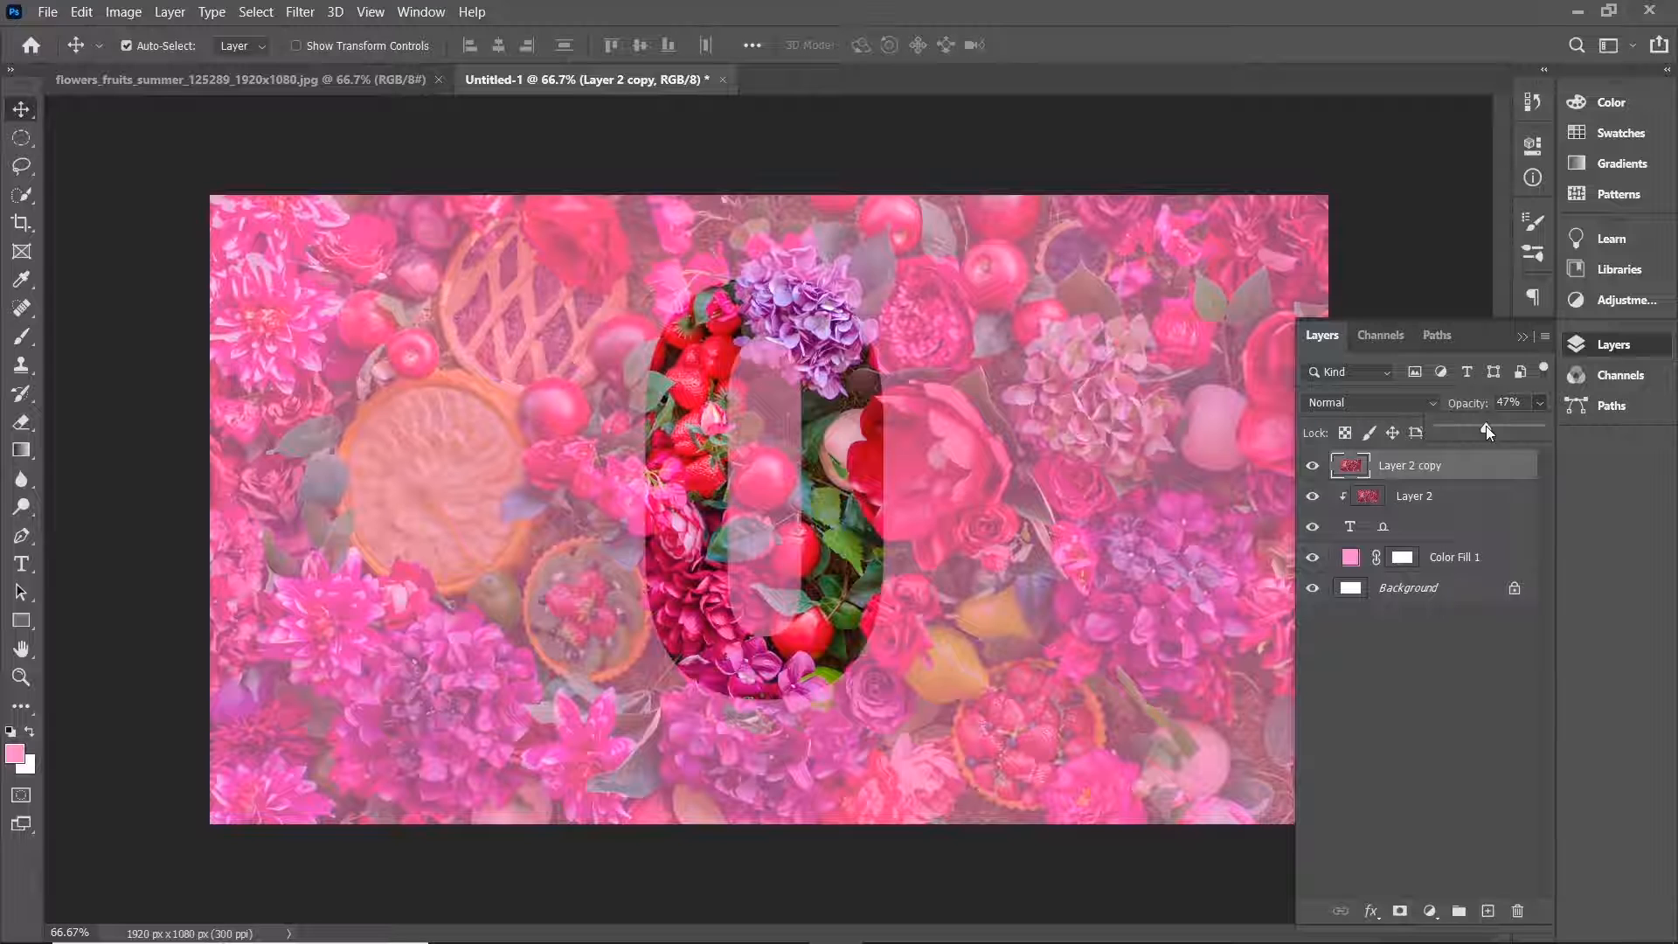
drag(1486, 427, 1489, 426)
click(1540, 401)
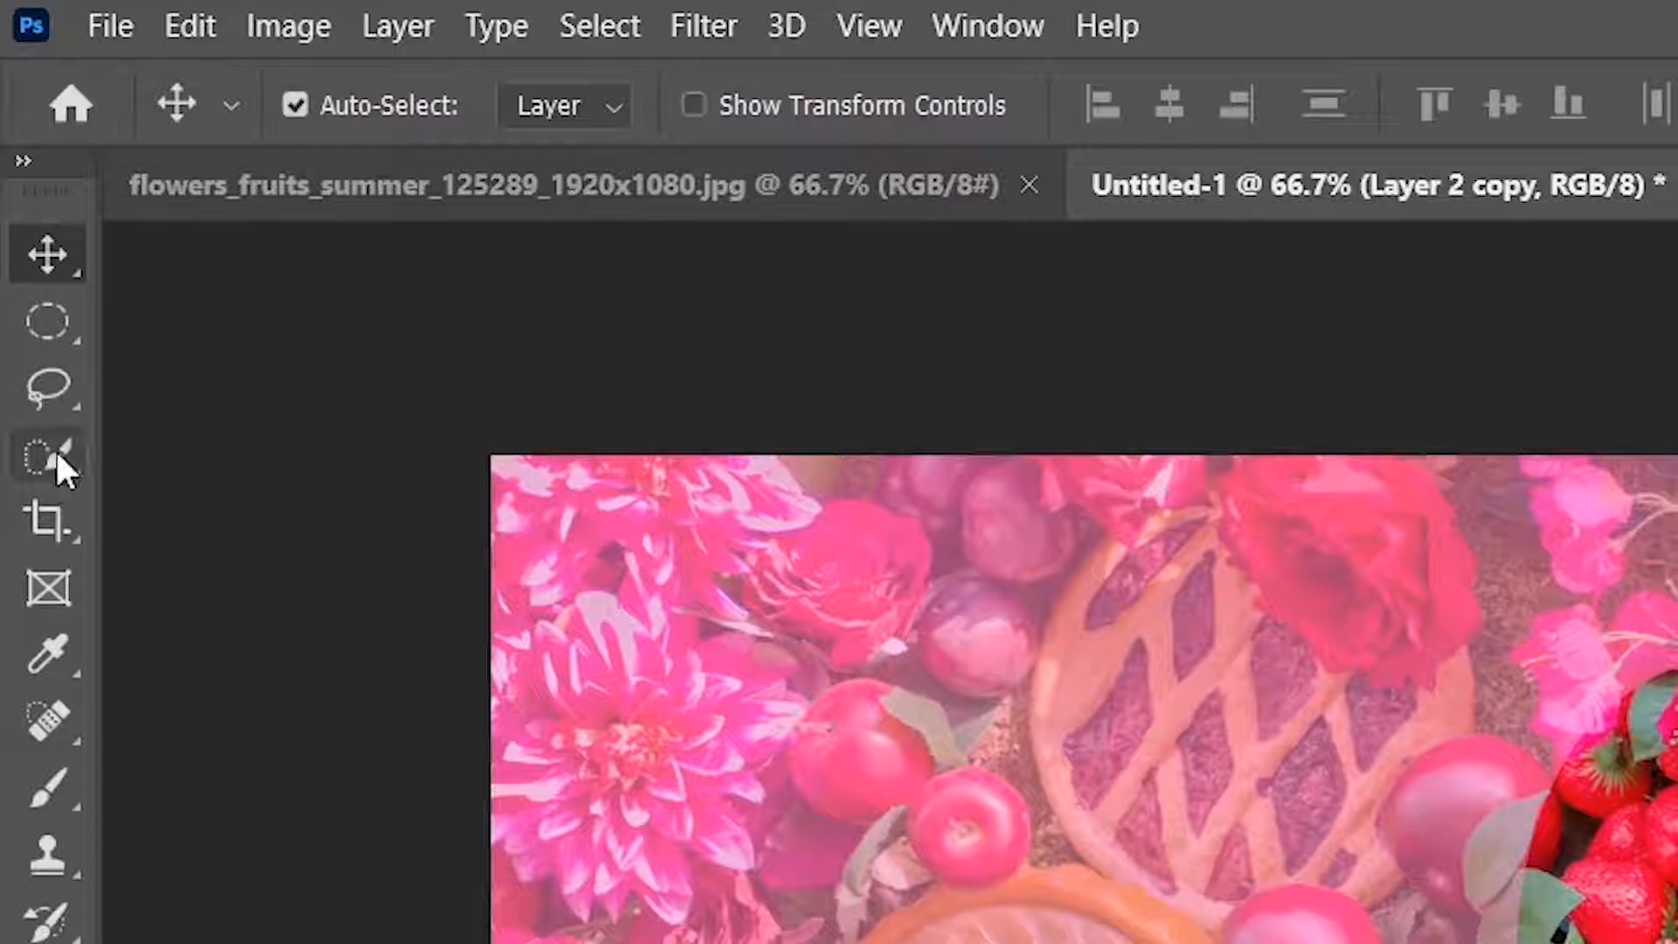
Choose the Quick Selection Tool and set its brush size to 10 px.
click(22, 194)
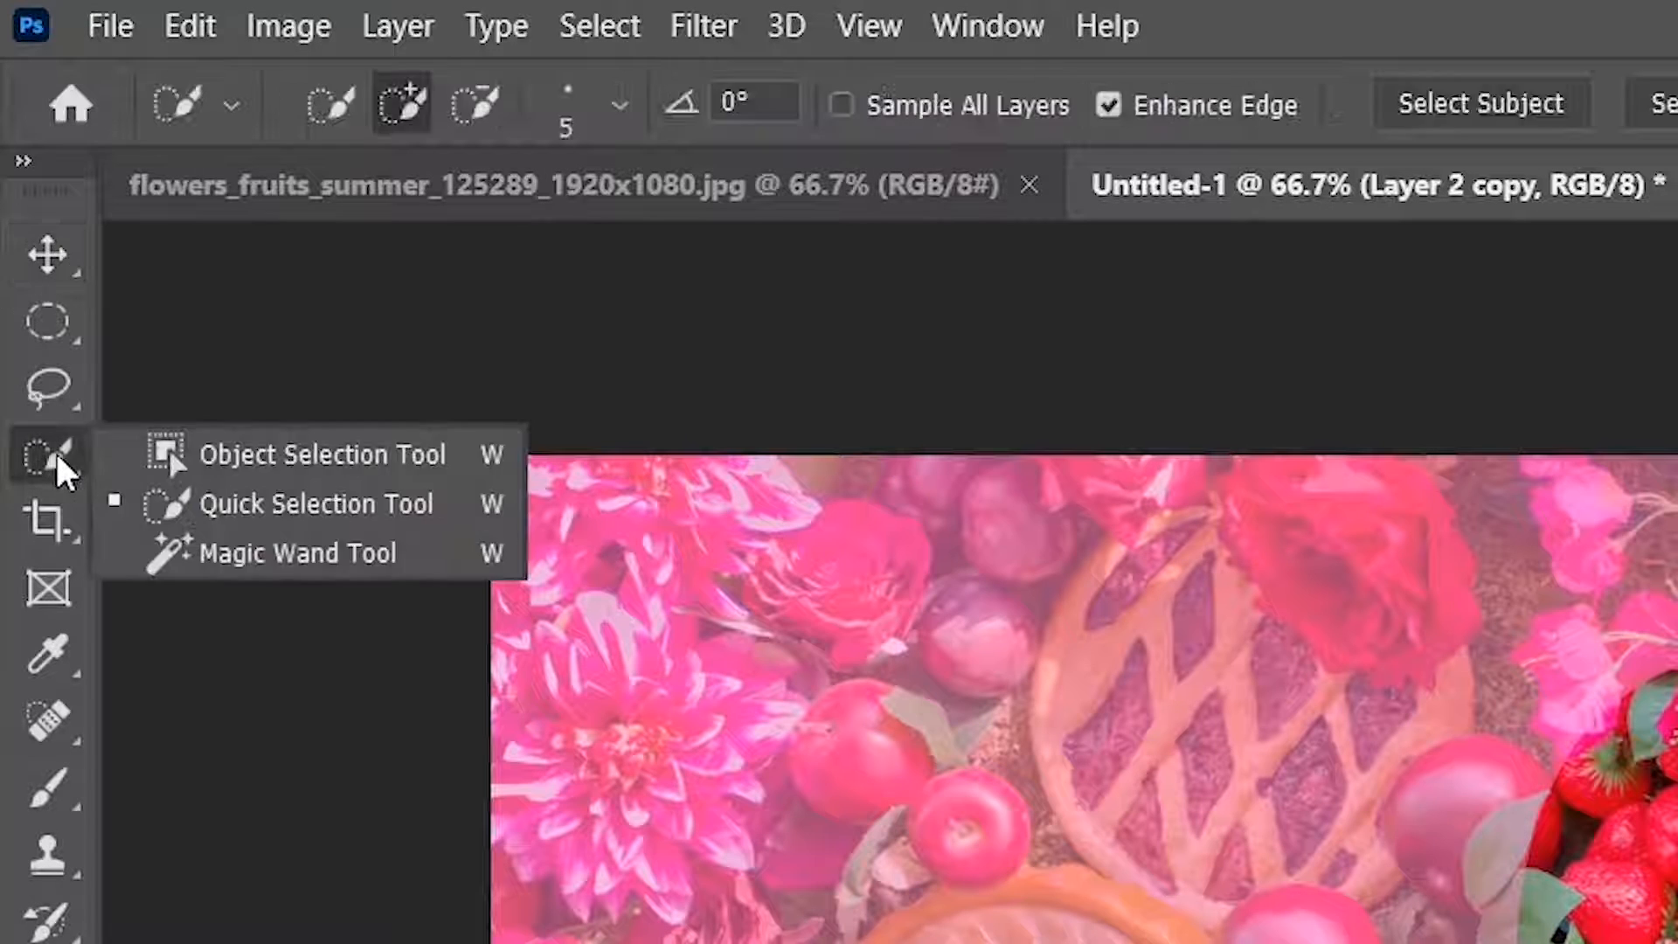
click(416, 509)
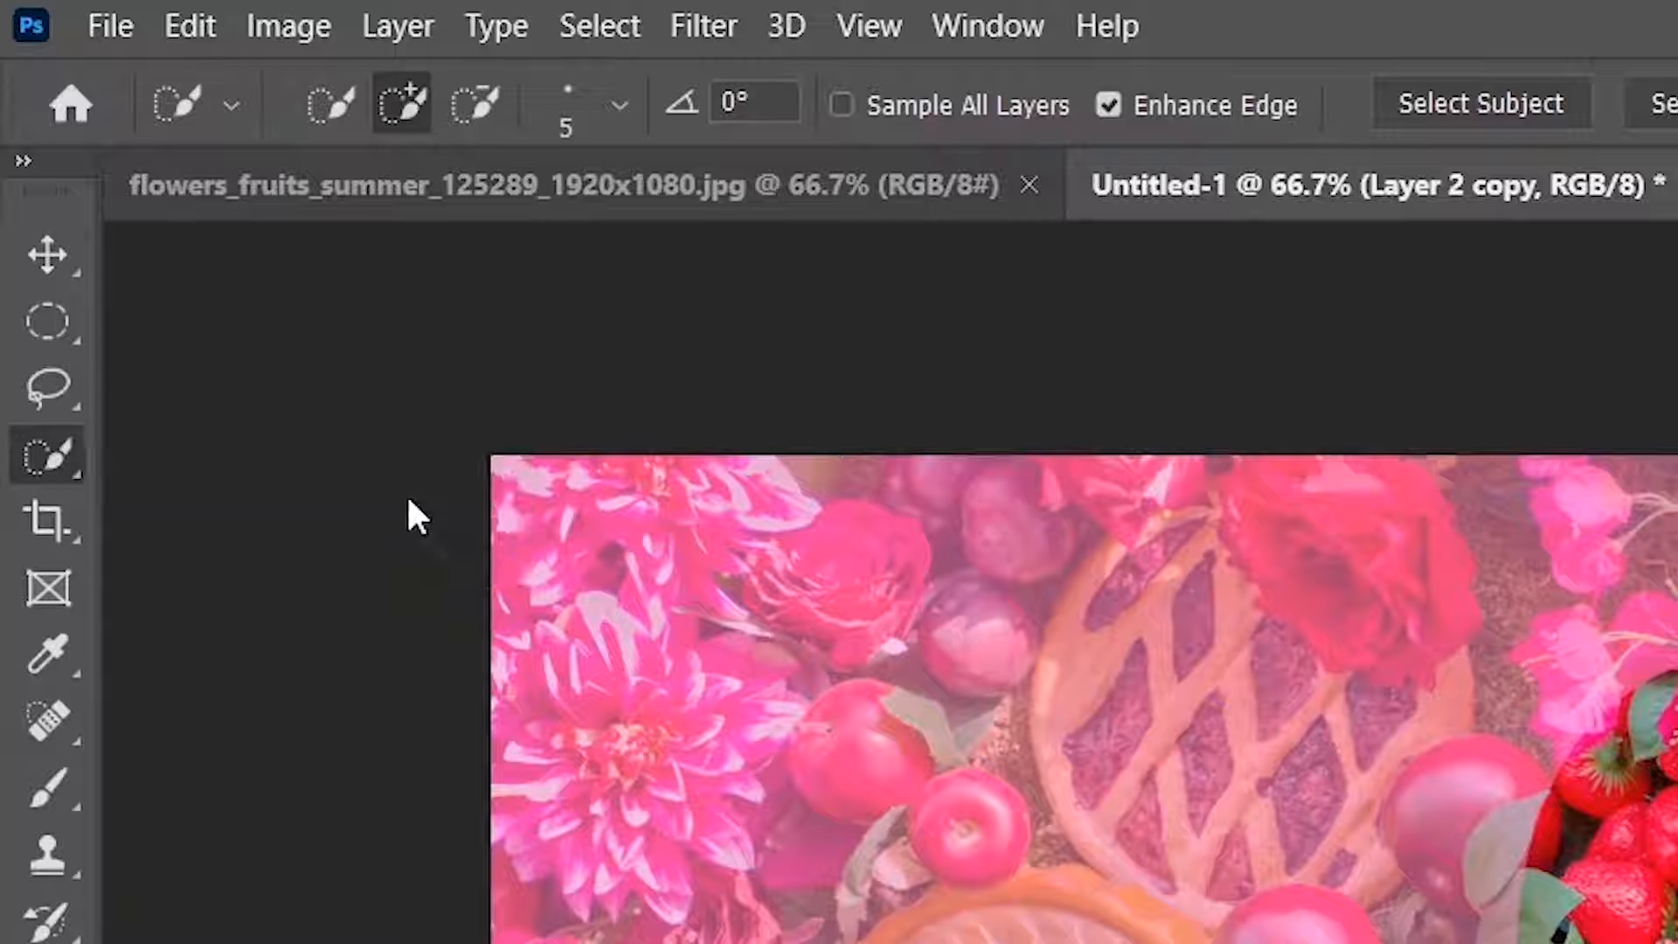
click(621, 102)
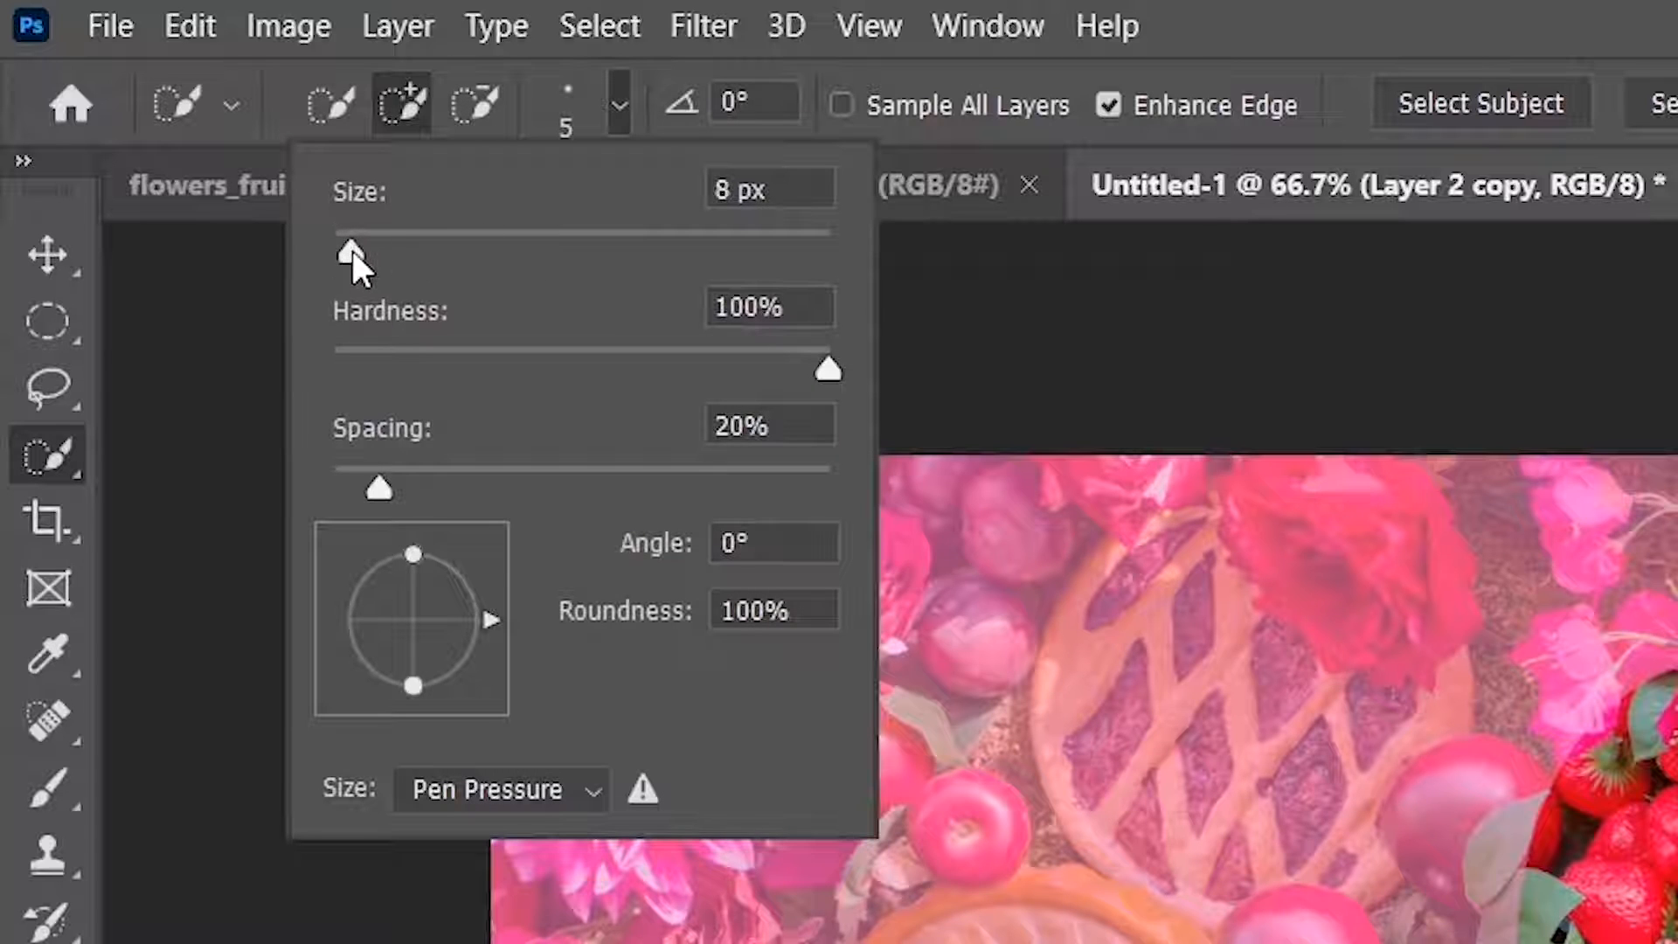
drag(353, 253, 357, 254)
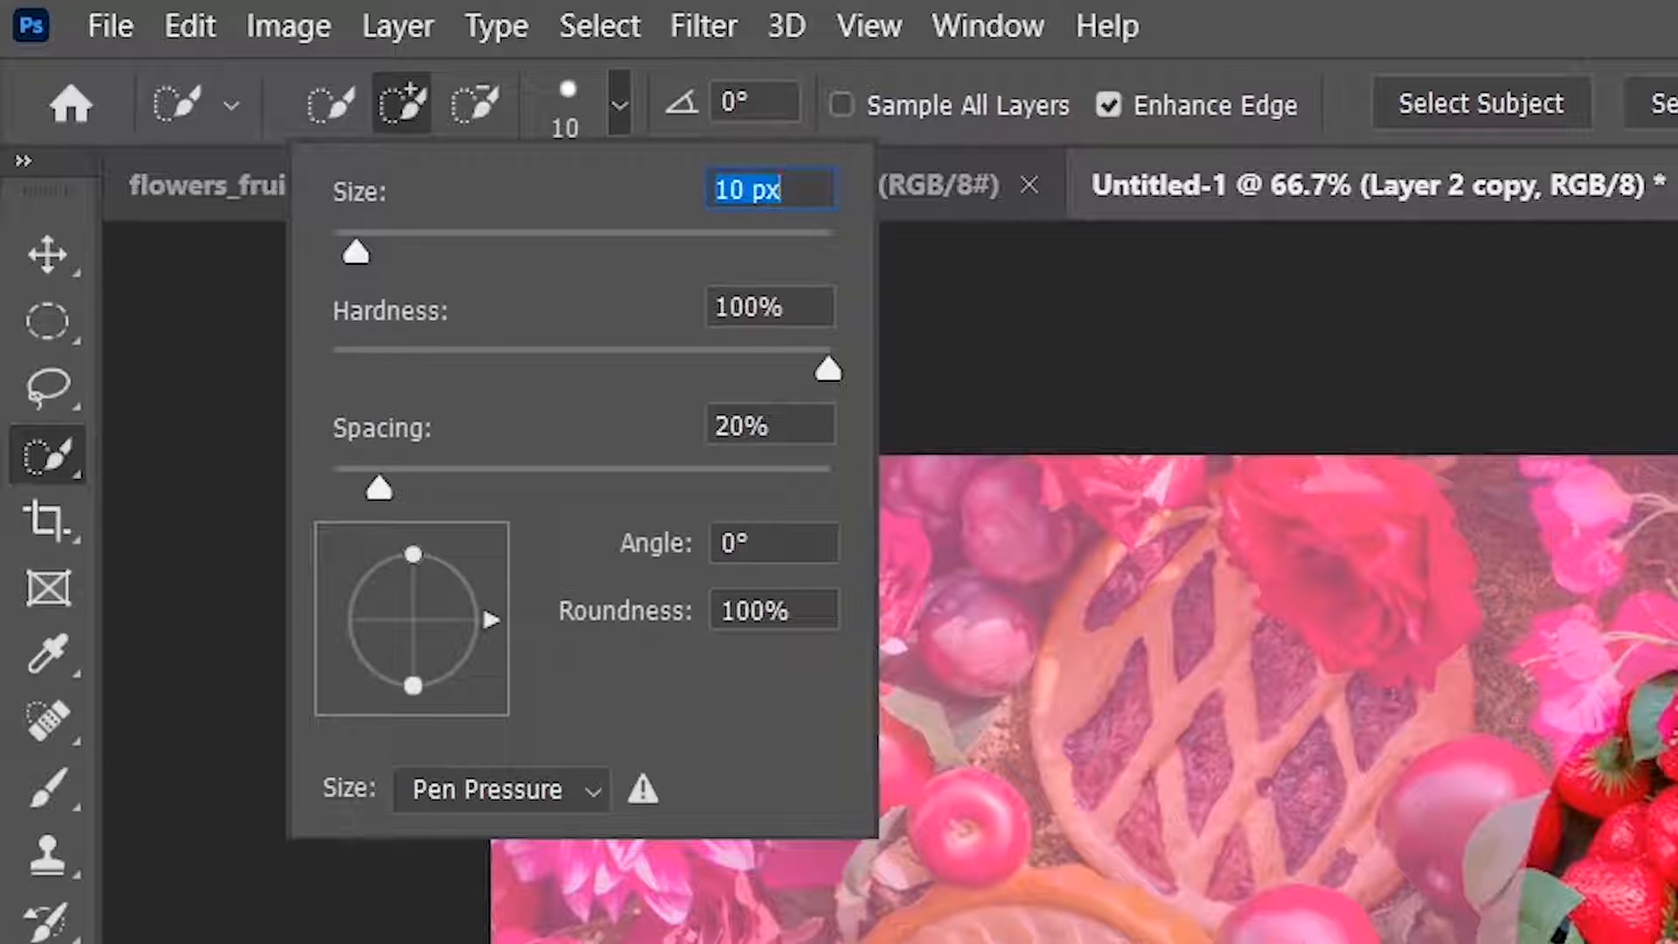
click(619, 103)
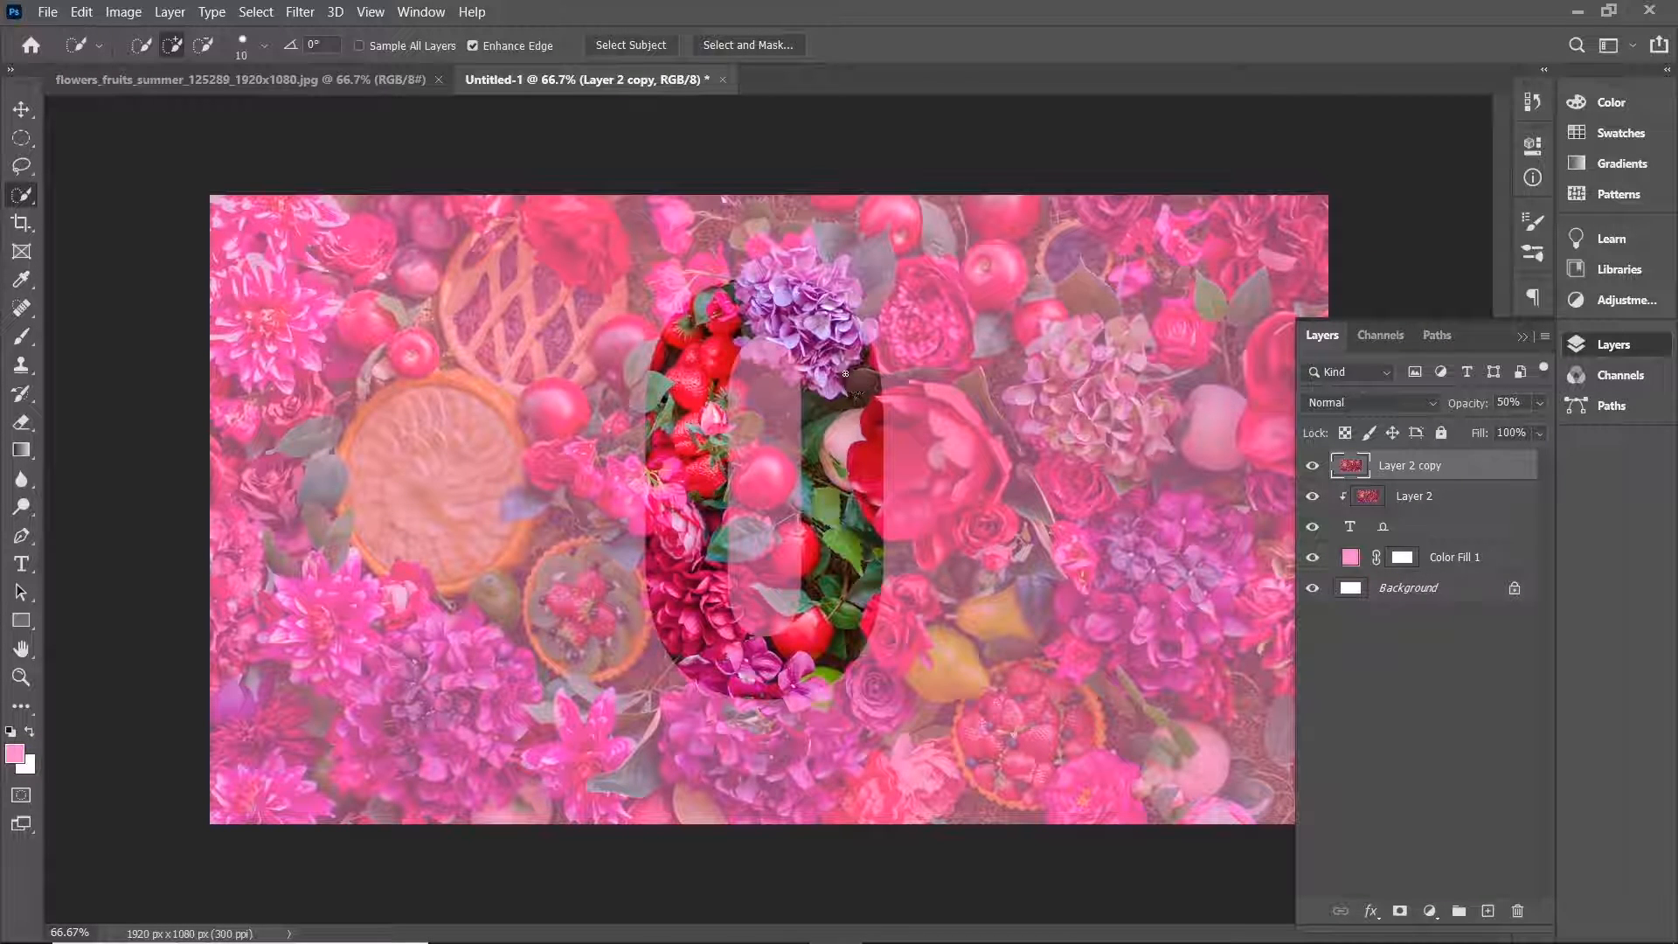
Select the purple hydrangea at the top of the 0 and the pink flowers on its left with the Quick Selection Tool.
scroll(845, 374, up, 5)
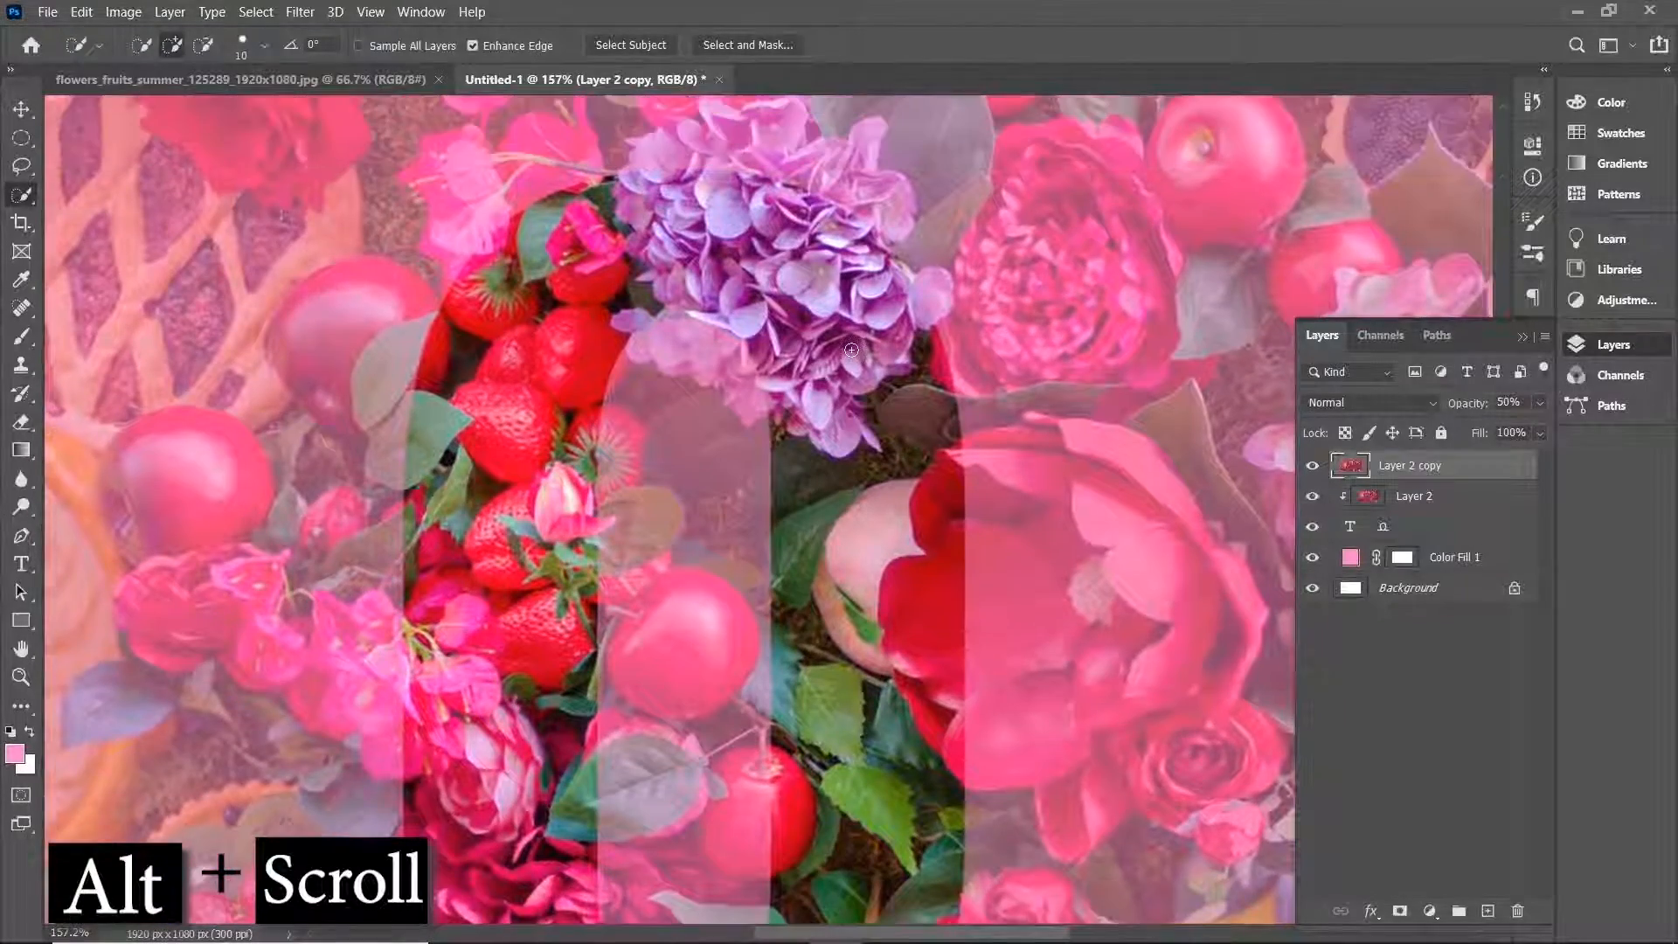
scroll(851, 349, up, 5)
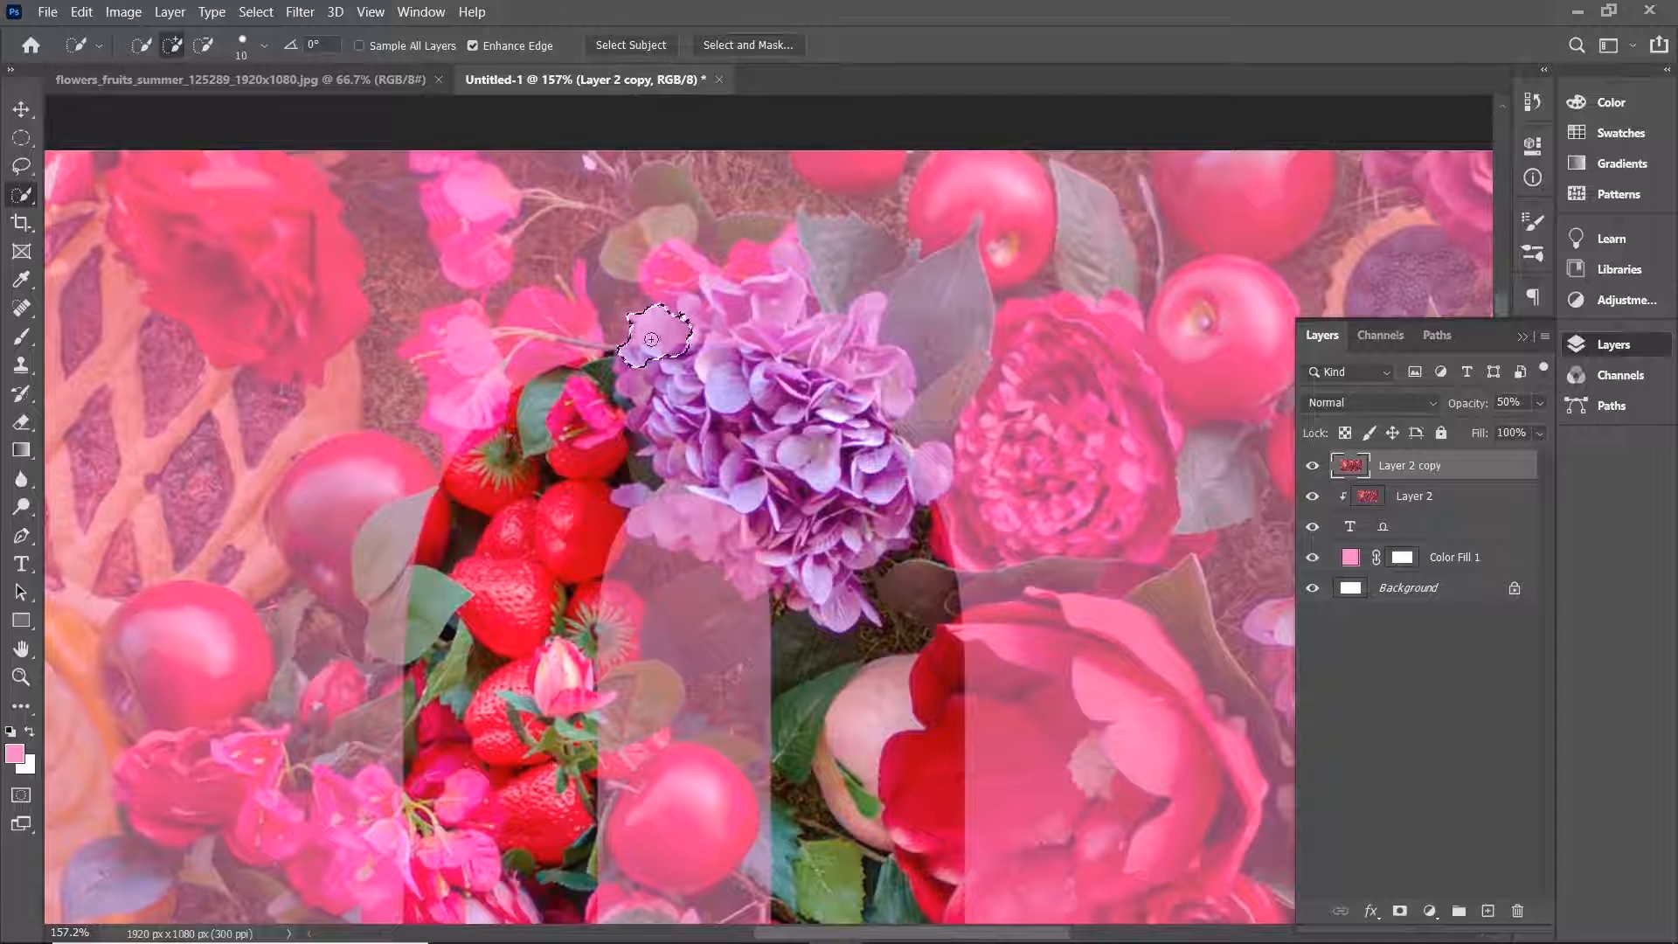
mouse_move(651, 339)
mouse_down()
mouse_move(717, 295)
mouse_move(809, 319)
mouse_move(867, 402)
mouse_move(868, 445)
mouse_move(926, 489)
mouse_move(871, 517)
mouse_move(839, 599)
mouse_move(787, 612)
mouse_move(699, 560)
mouse_move(656, 507)
mouse_move(815, 451)
mouse_up()
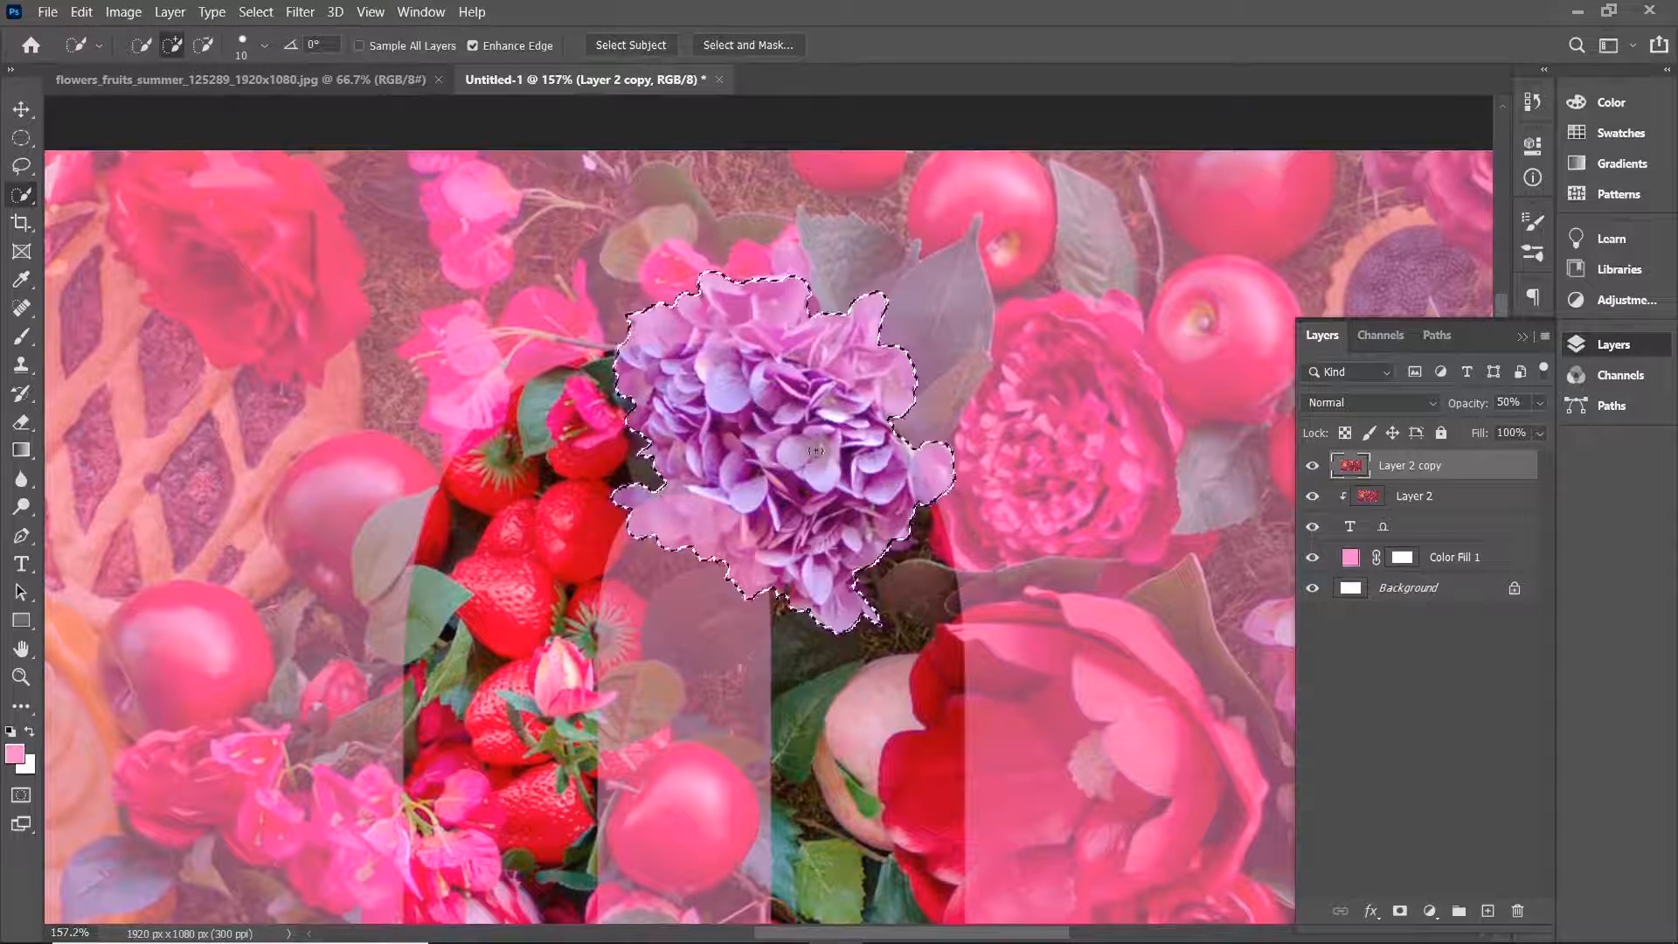
scroll(815, 450, down, 5)
mouse_move(385, 514)
mouse_down()
mouse_move(390, 473)
mouse_move(406, 548)
mouse_move(443, 577)
mouse_move(437, 516)
mouse_move(354, 439)
mouse_move(237, 455)
mouse_up()
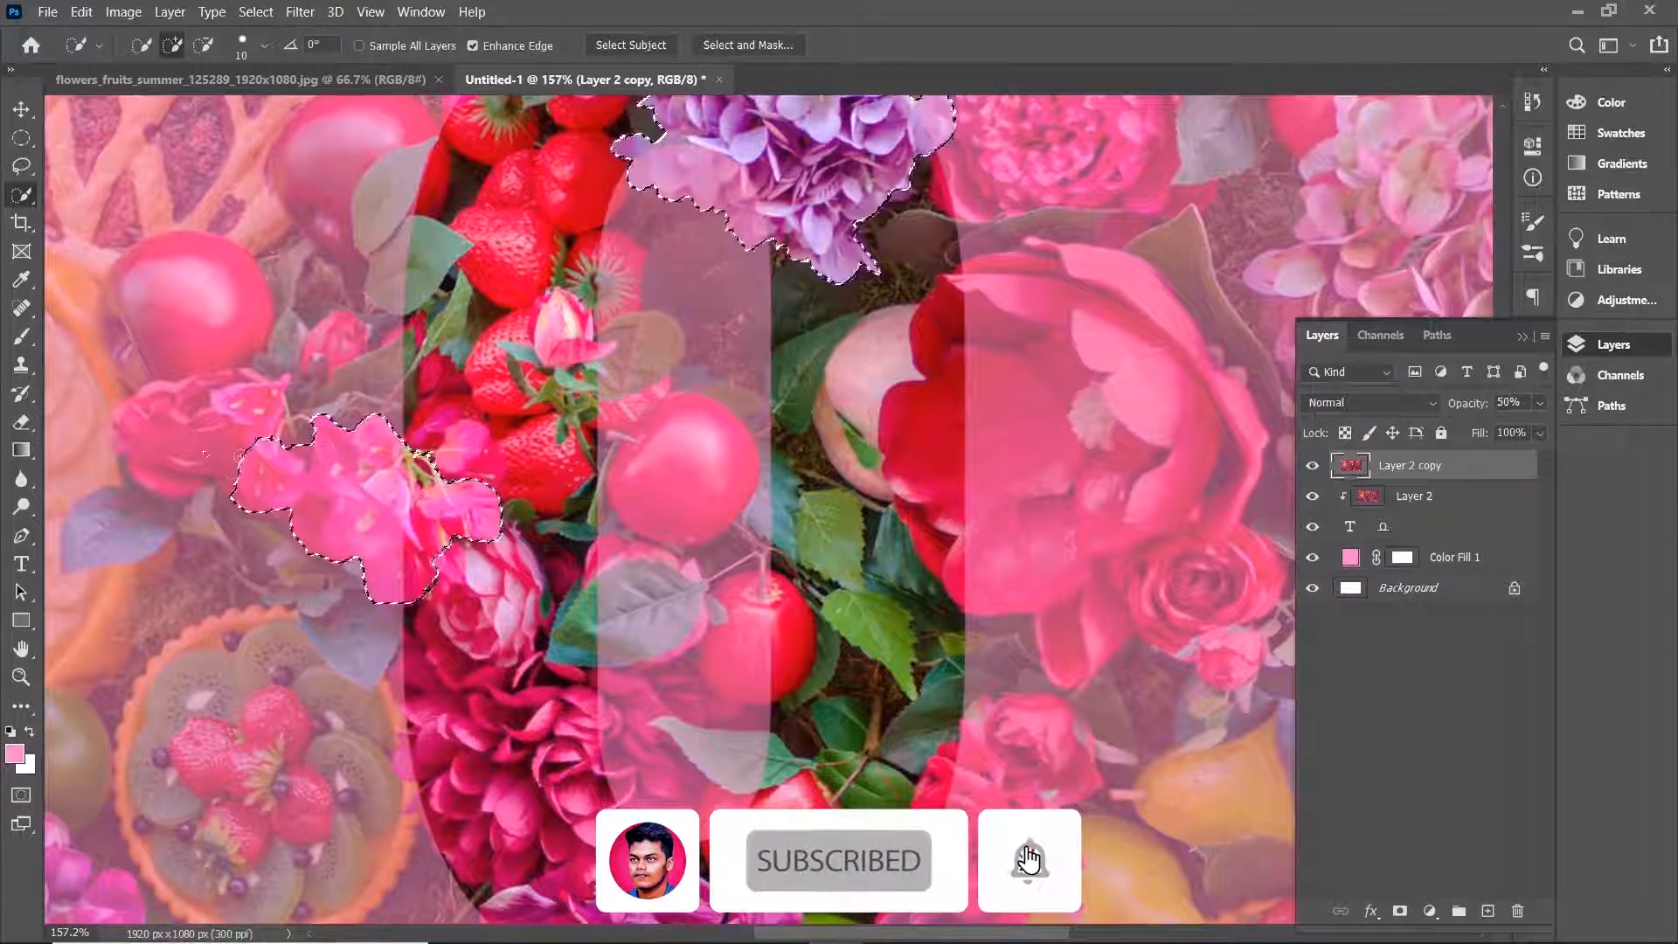
scroll(477, 599, down, 3)
mouse_move(477, 599)
mouse_down()
mouse_move(436, 551)
mouse_move(489, 476)
mouse_up()
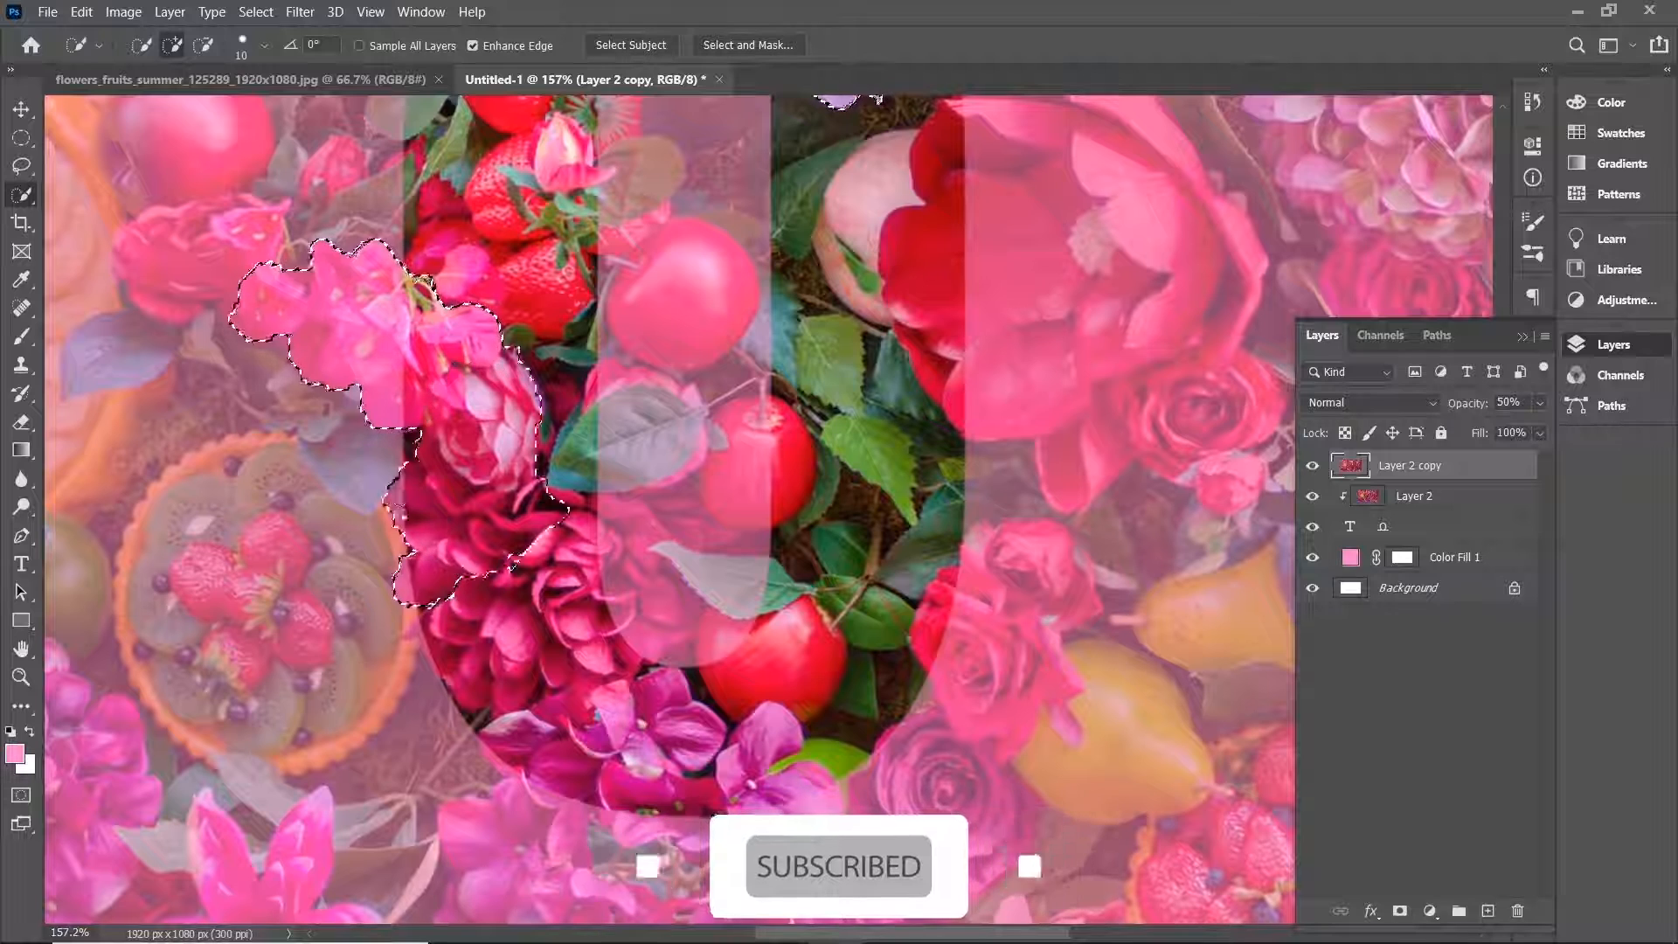
drag(425, 596, 434, 645)
scroll(446, 625, down, 1)
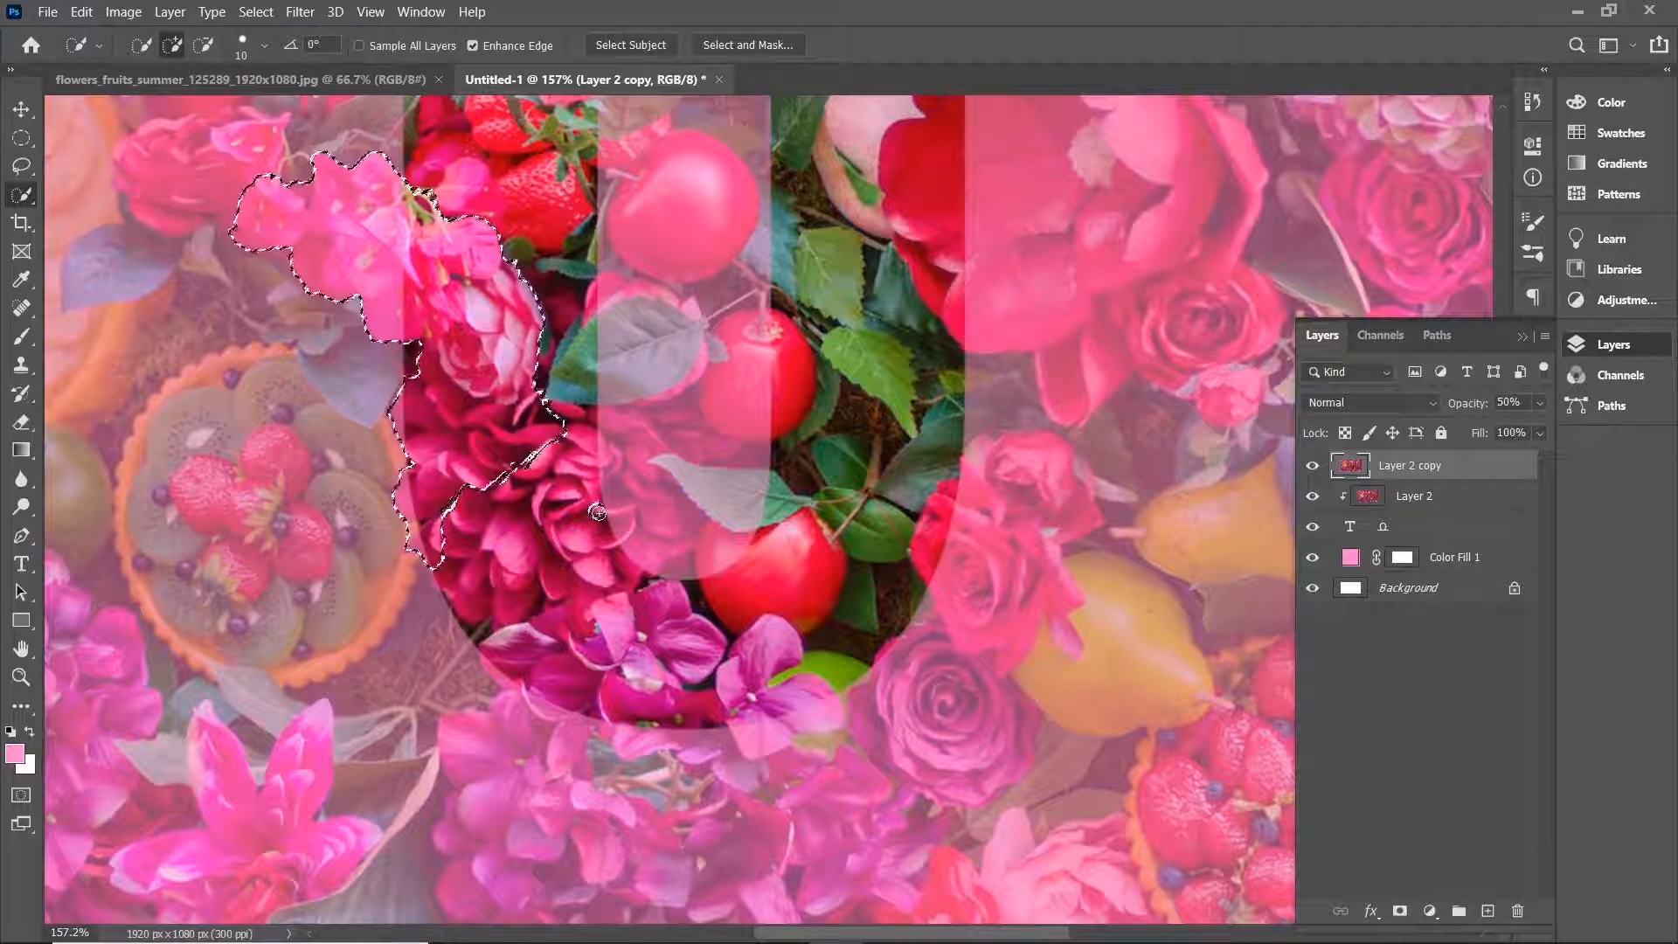
Subtract a small stray patch inside the red dahlia from the selection.
scroll(597, 512, up, 4)
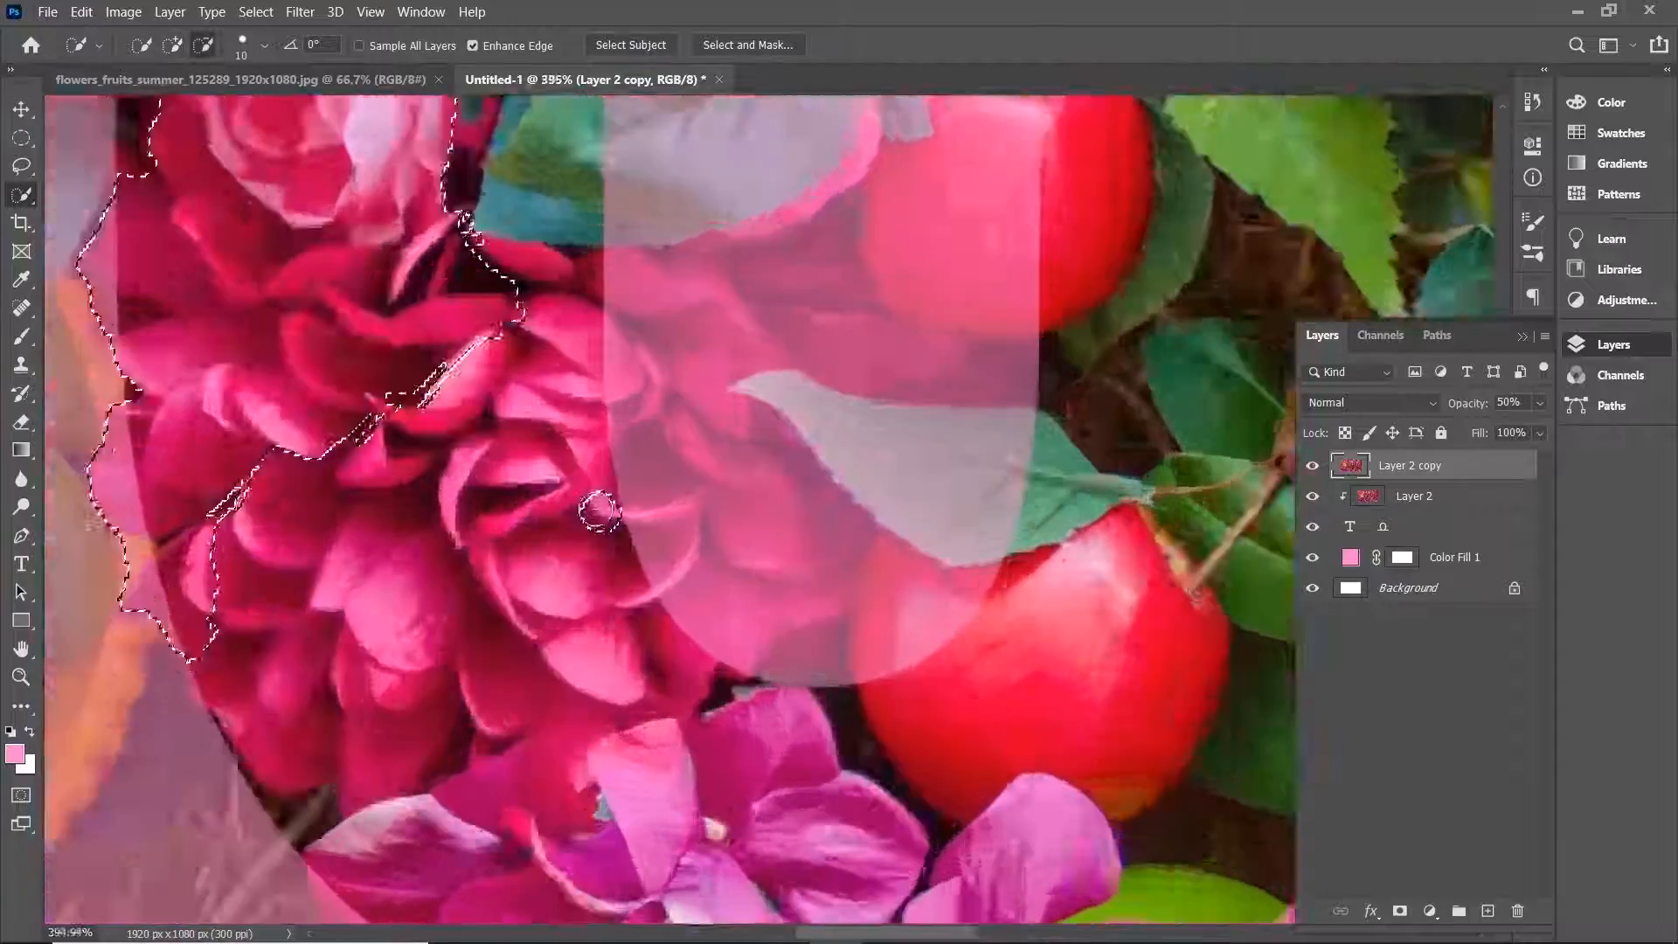
scroll(598, 512, up, 4)
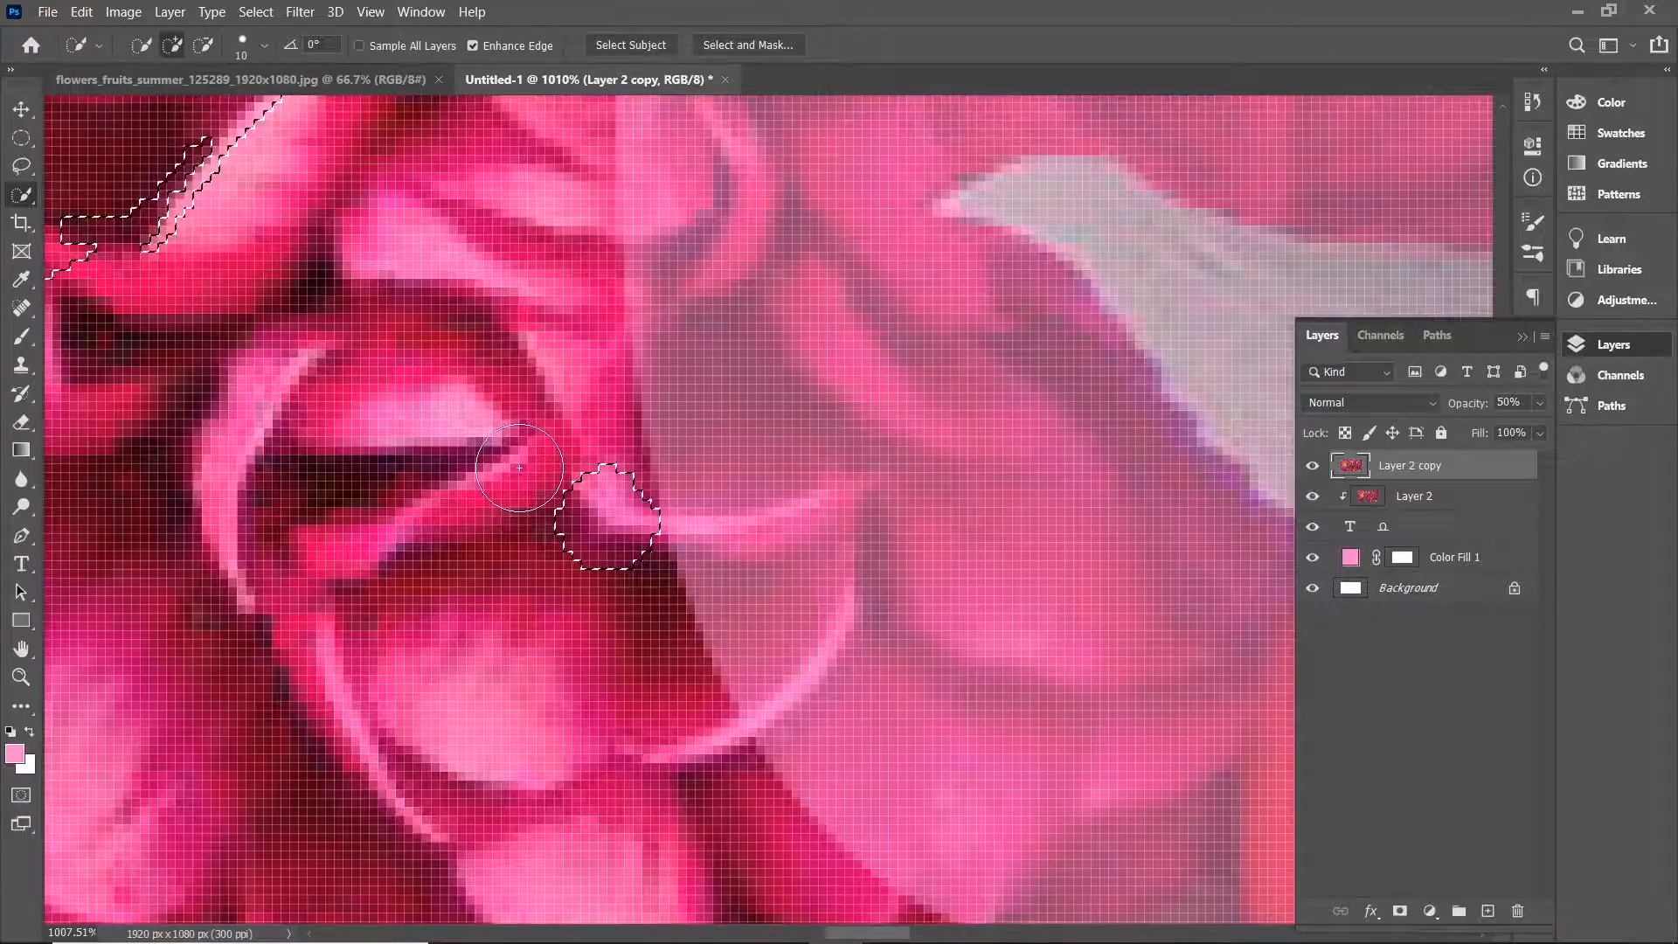
key(alt)
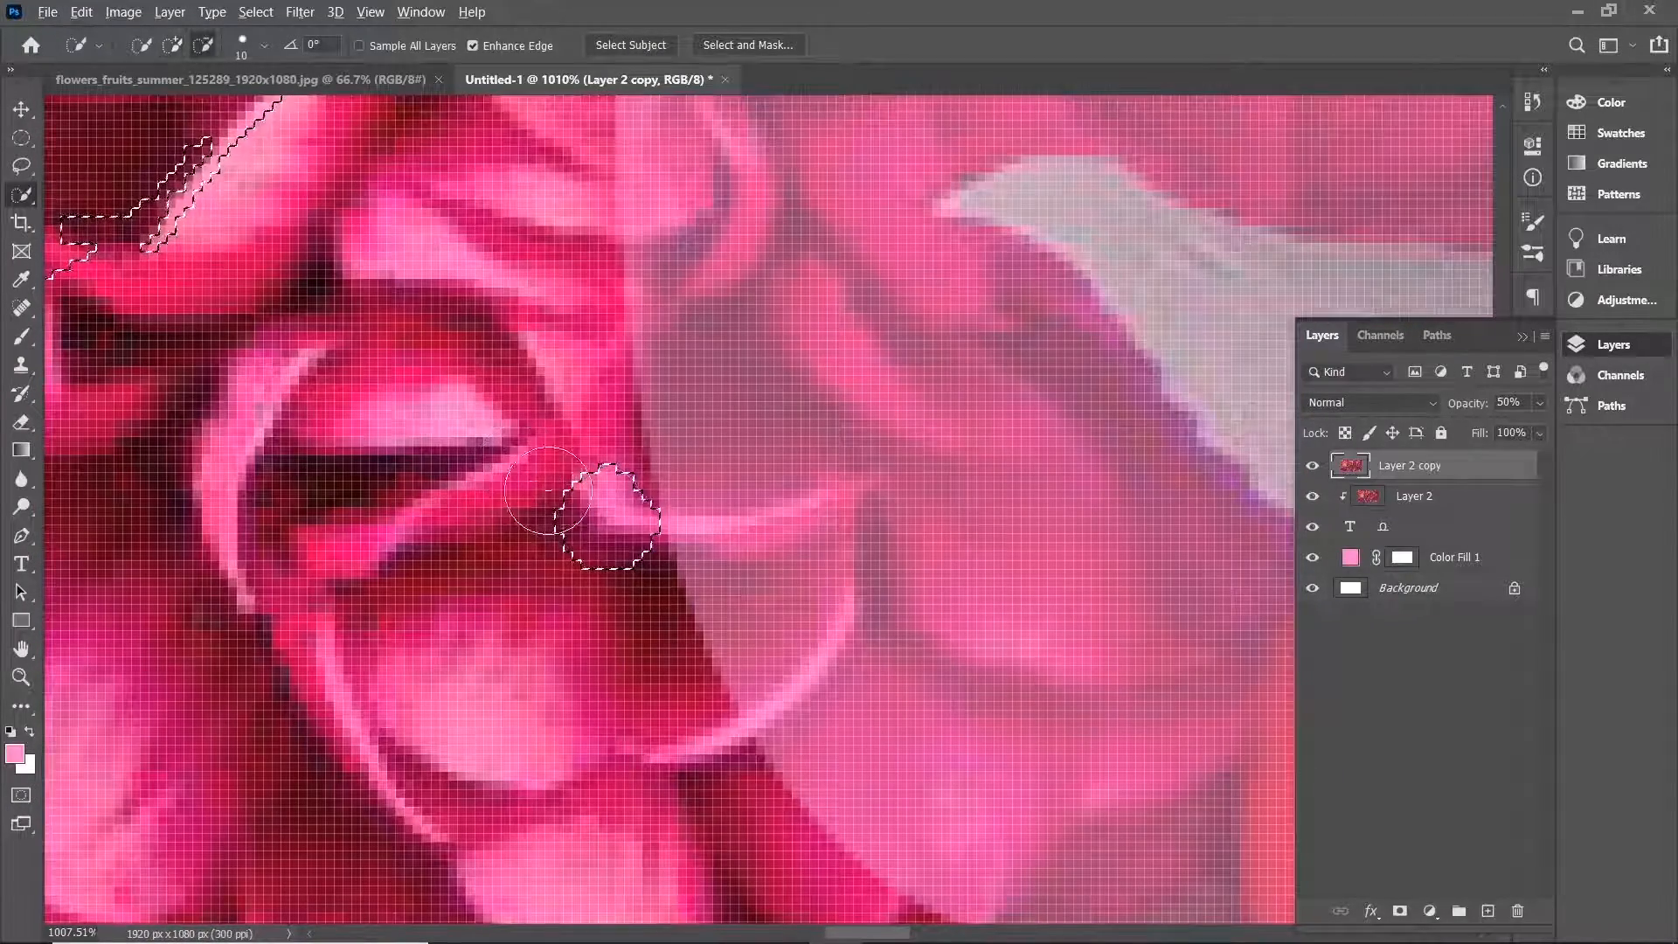
alt+click(600, 528)
scroll(597, 539, down, 1)
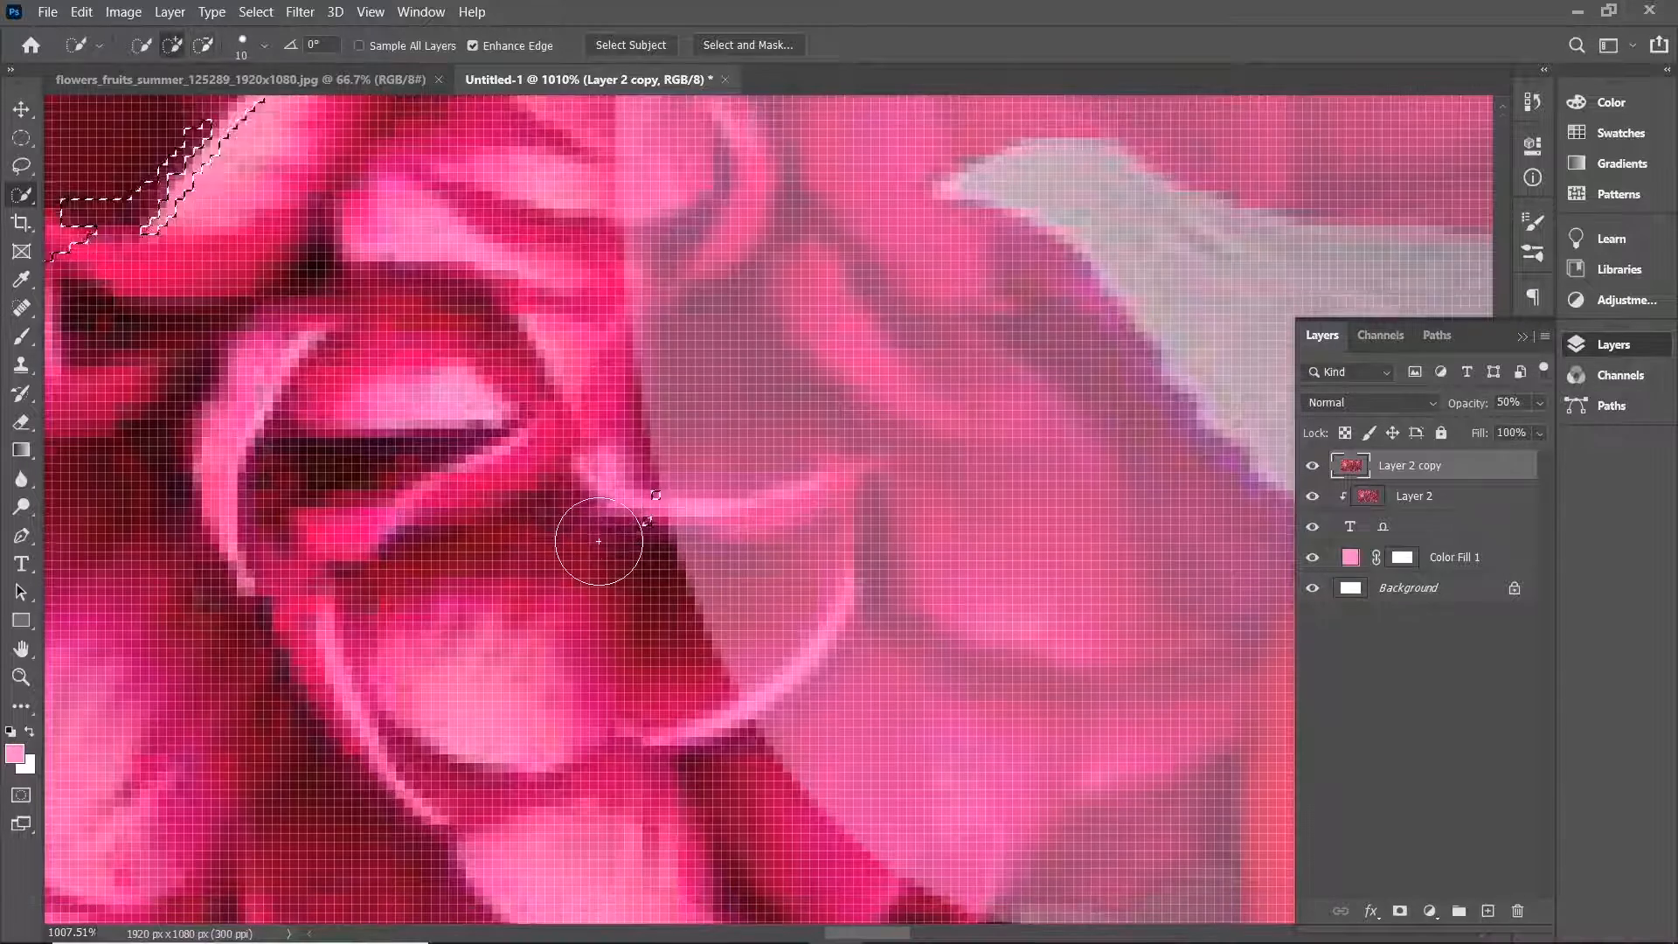
scroll(611, 524, down, 1)
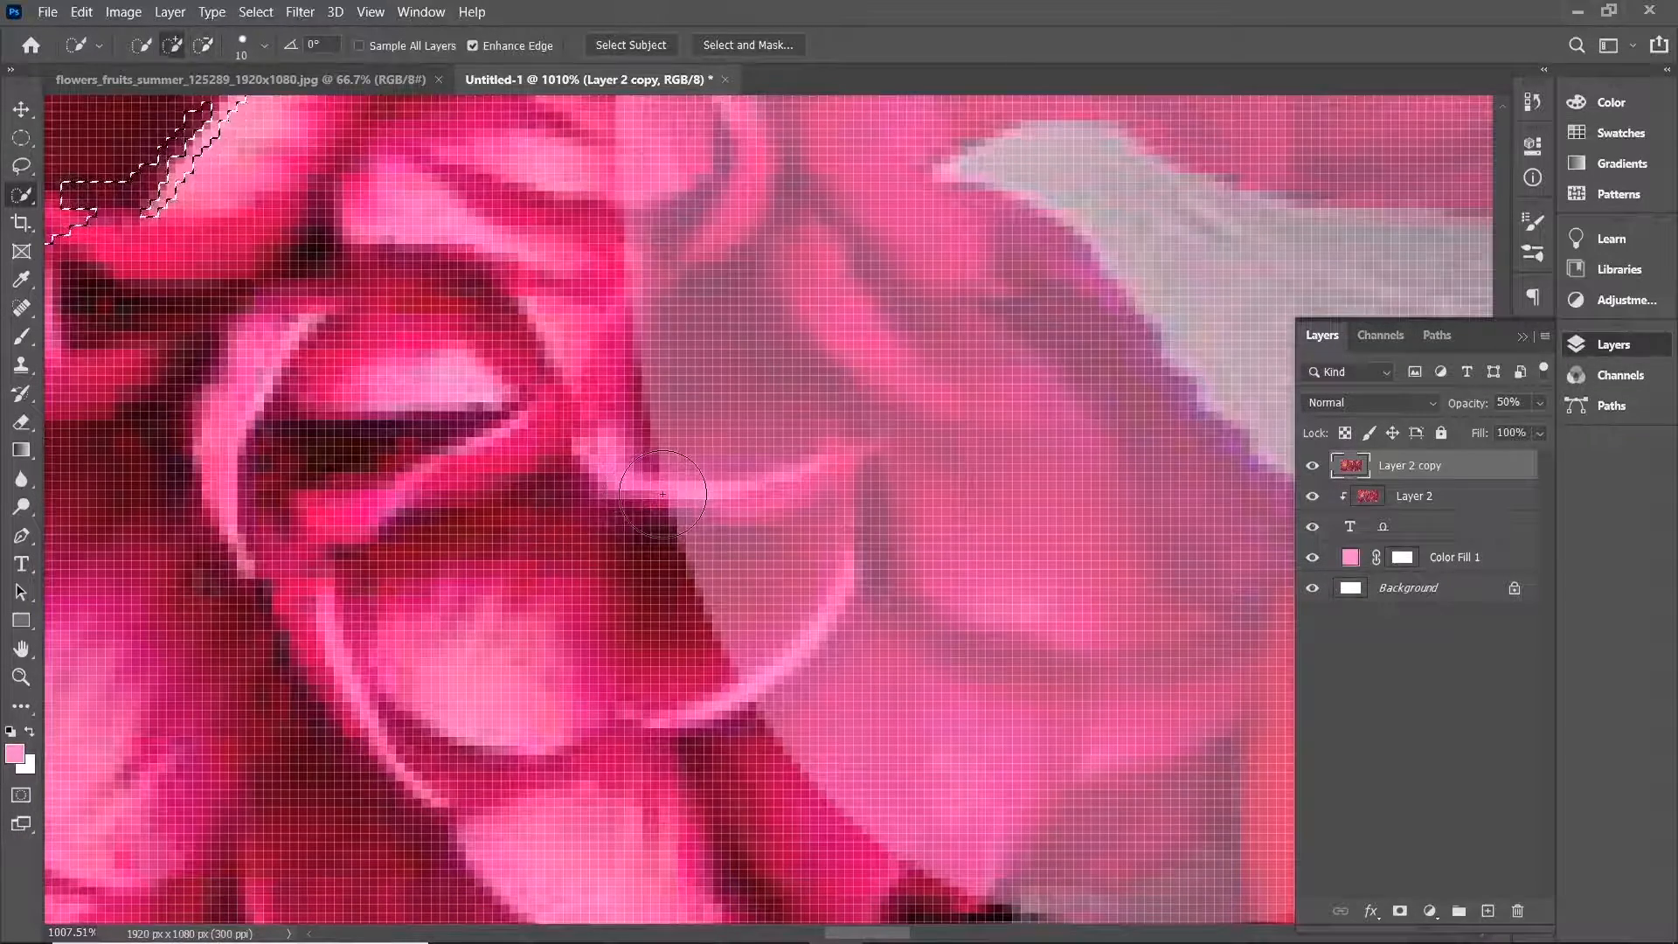
scroll(662, 493, down, 8)
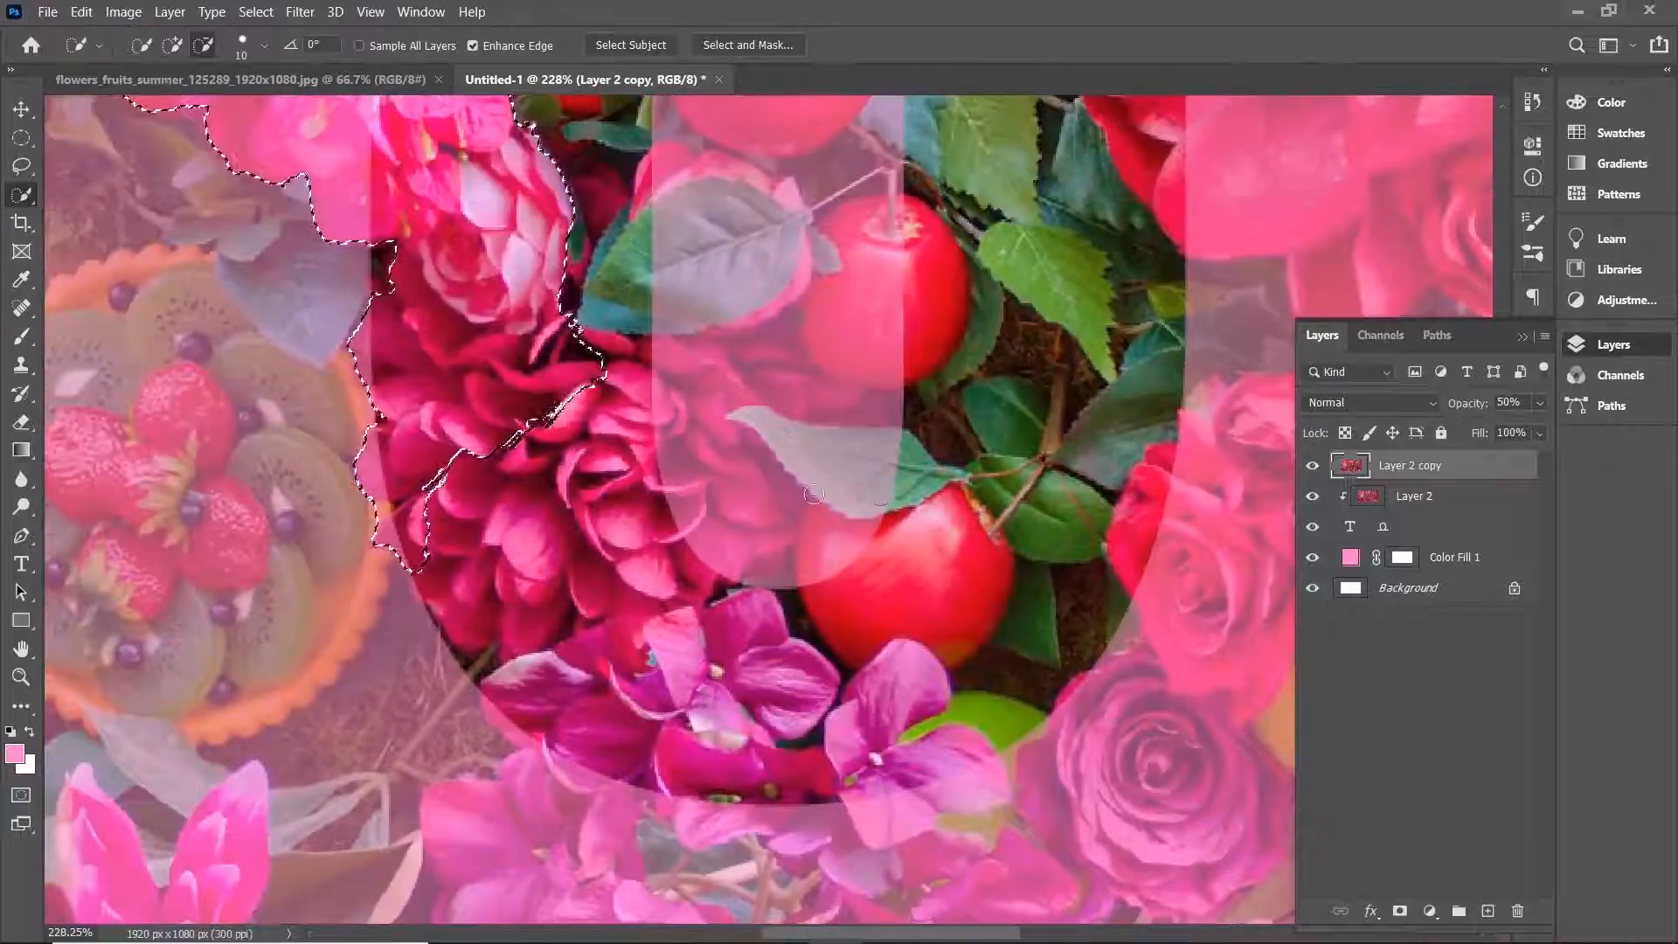
Add the grey leaf inside the 0 and the purple flowers below the 0 to the selection.
scroll(813, 494, up, 4)
click(869, 419)
scroll(810, 307, down, 3)
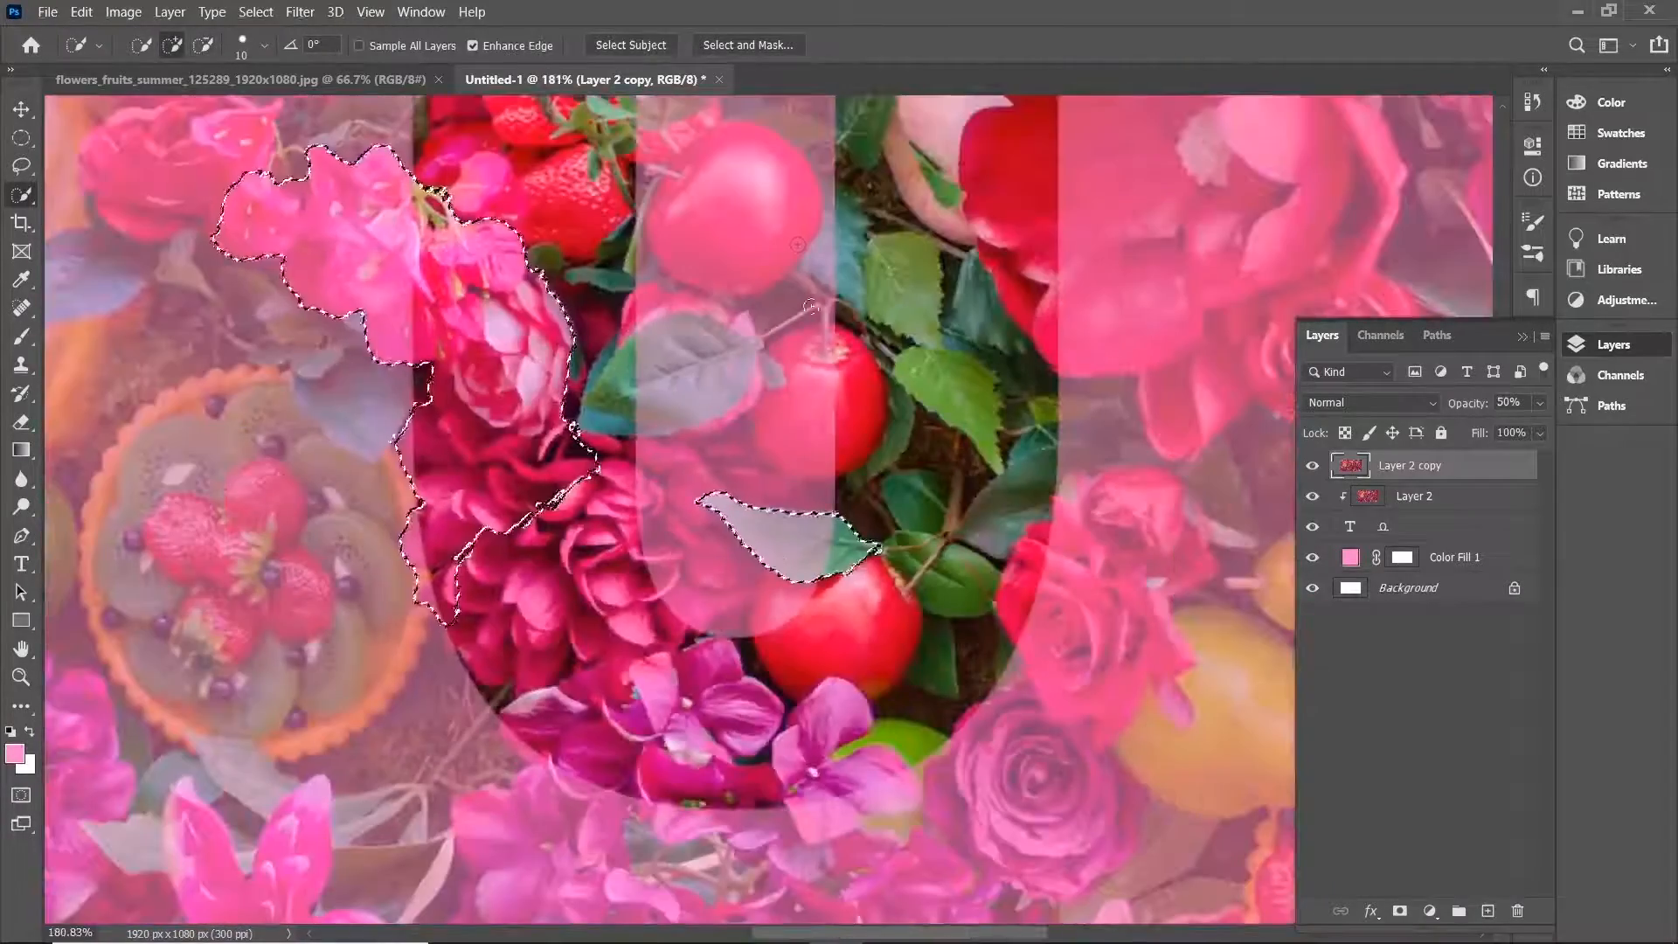
scroll(818, 419, down, 3)
scroll(812, 636, up, 4)
drag(542, 524, 769, 655)
scroll(849, 454, down, 3)
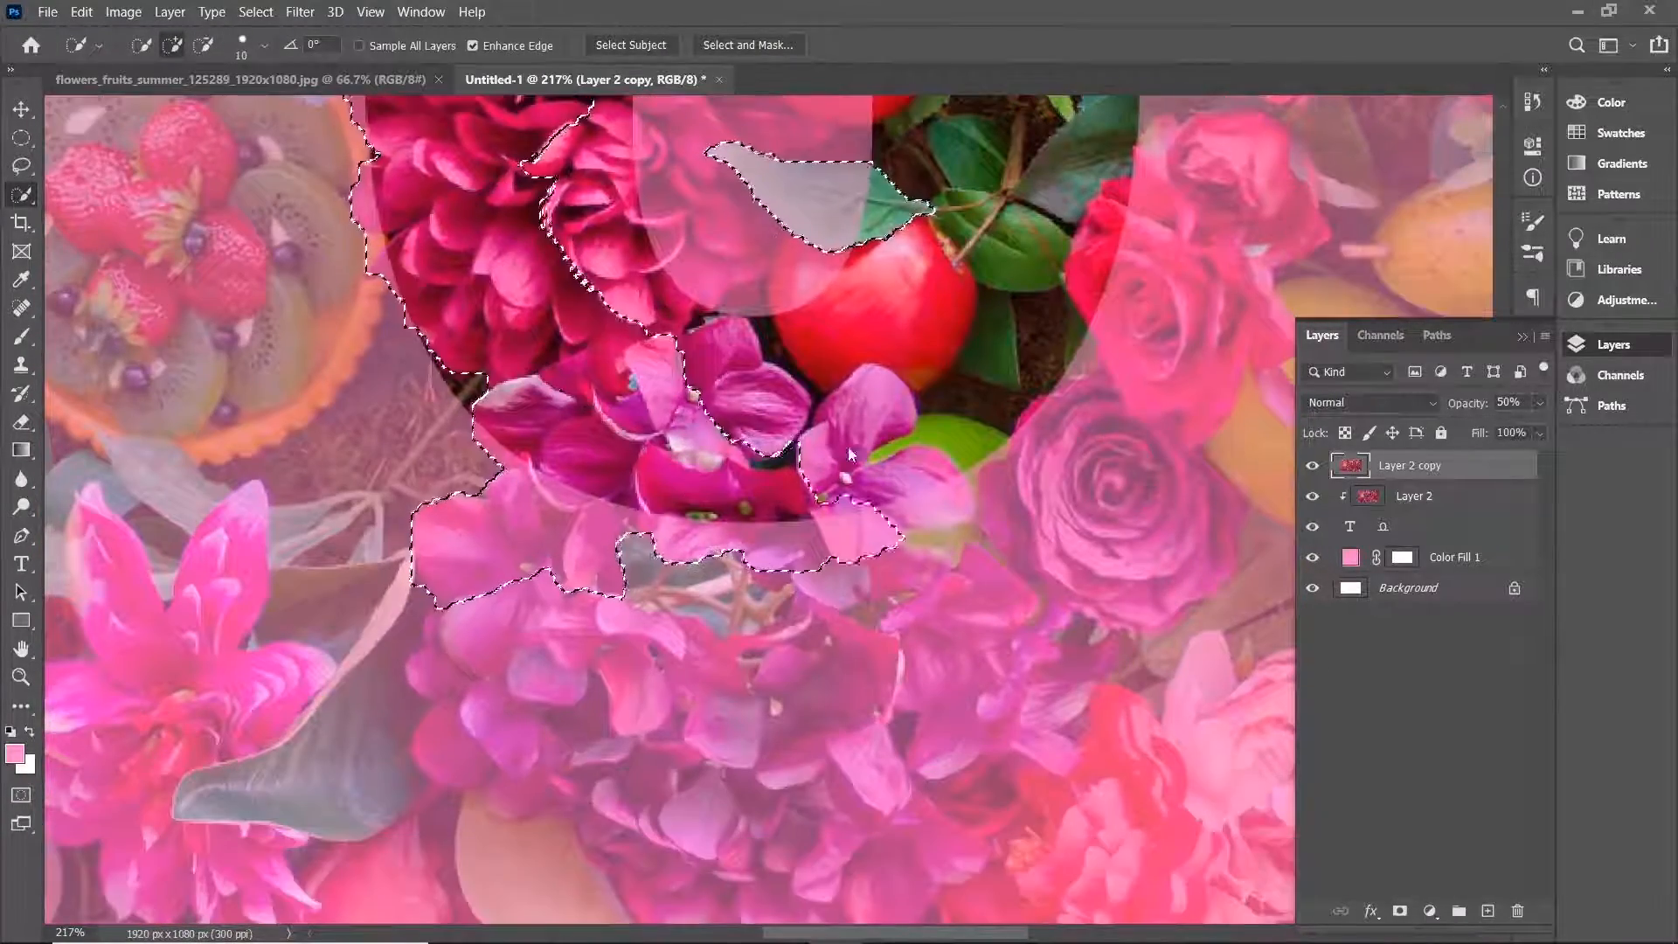
mouse_move(849, 454)
mouse_down()
mouse_move(931, 607)
mouse_move(904, 830)
mouse_up()
scroll(900, 822, down, 1)
mouse_move(892, 769)
mouse_down()
mouse_move(690, 778)
mouse_move(524, 612)
mouse_up()
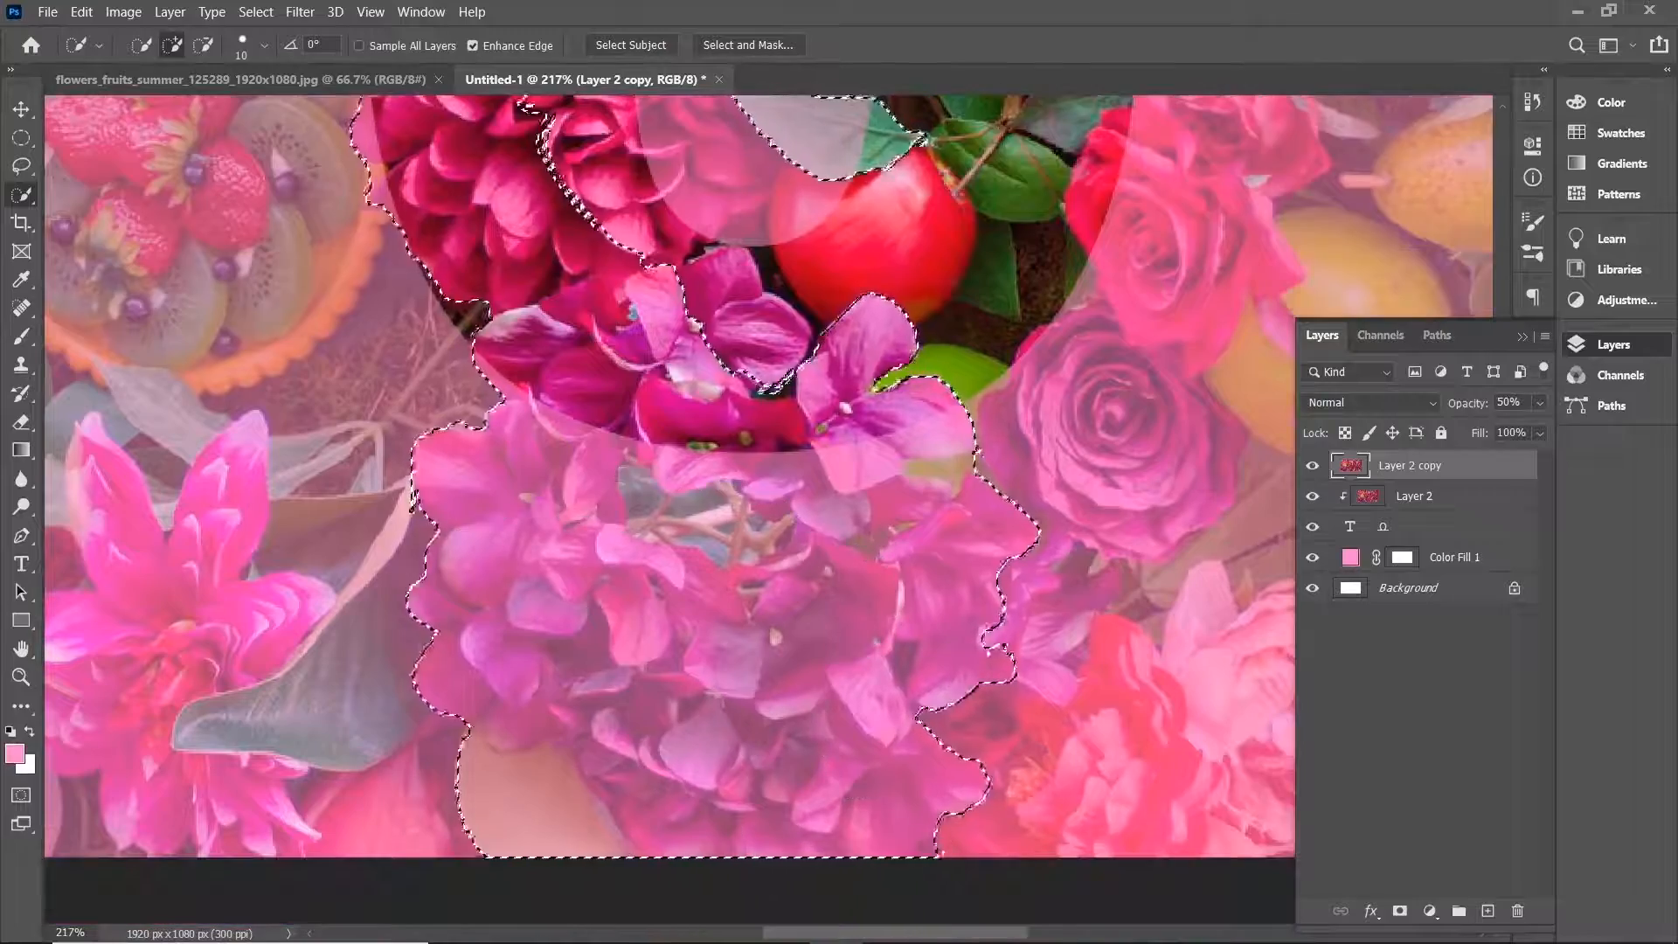
Refine the selection edge along the right side of the lower purple flowers.
scroll(1031, 612, up, 1)
drag(1044, 603, 1070, 629)
scroll(1079, 583, up, 7)
alt+click(1081, 563)
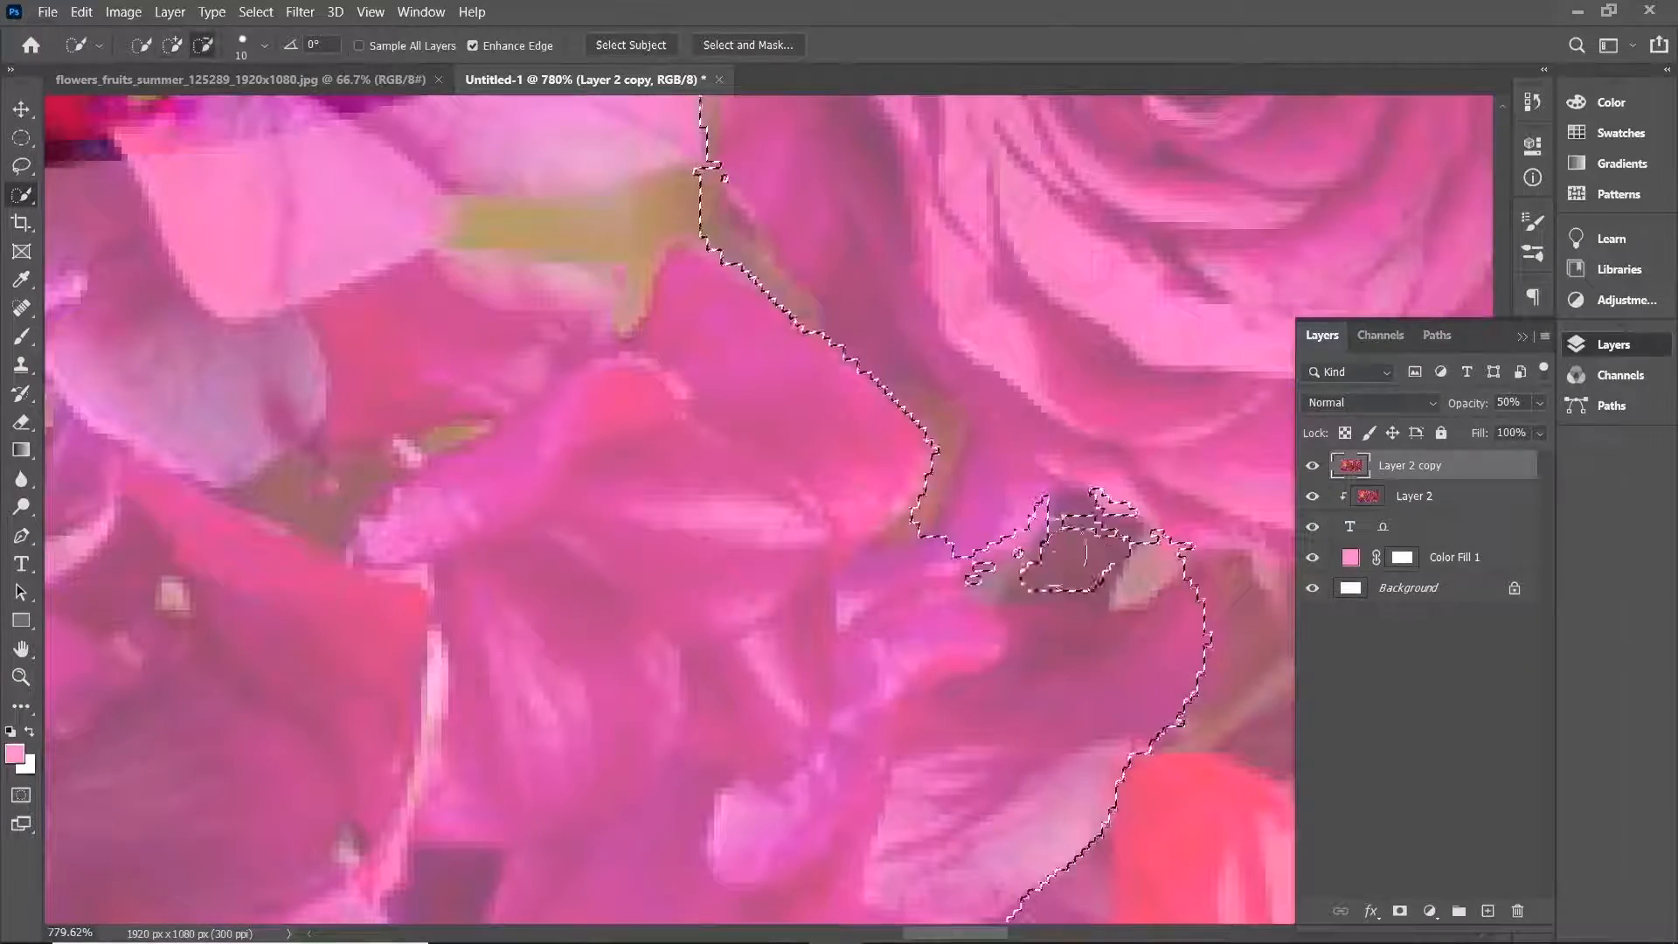
Add the pink rosebud among the strawberries to the selection.
scroll(1085, 555, down, 5)
scroll(1119, 360, down, 3)
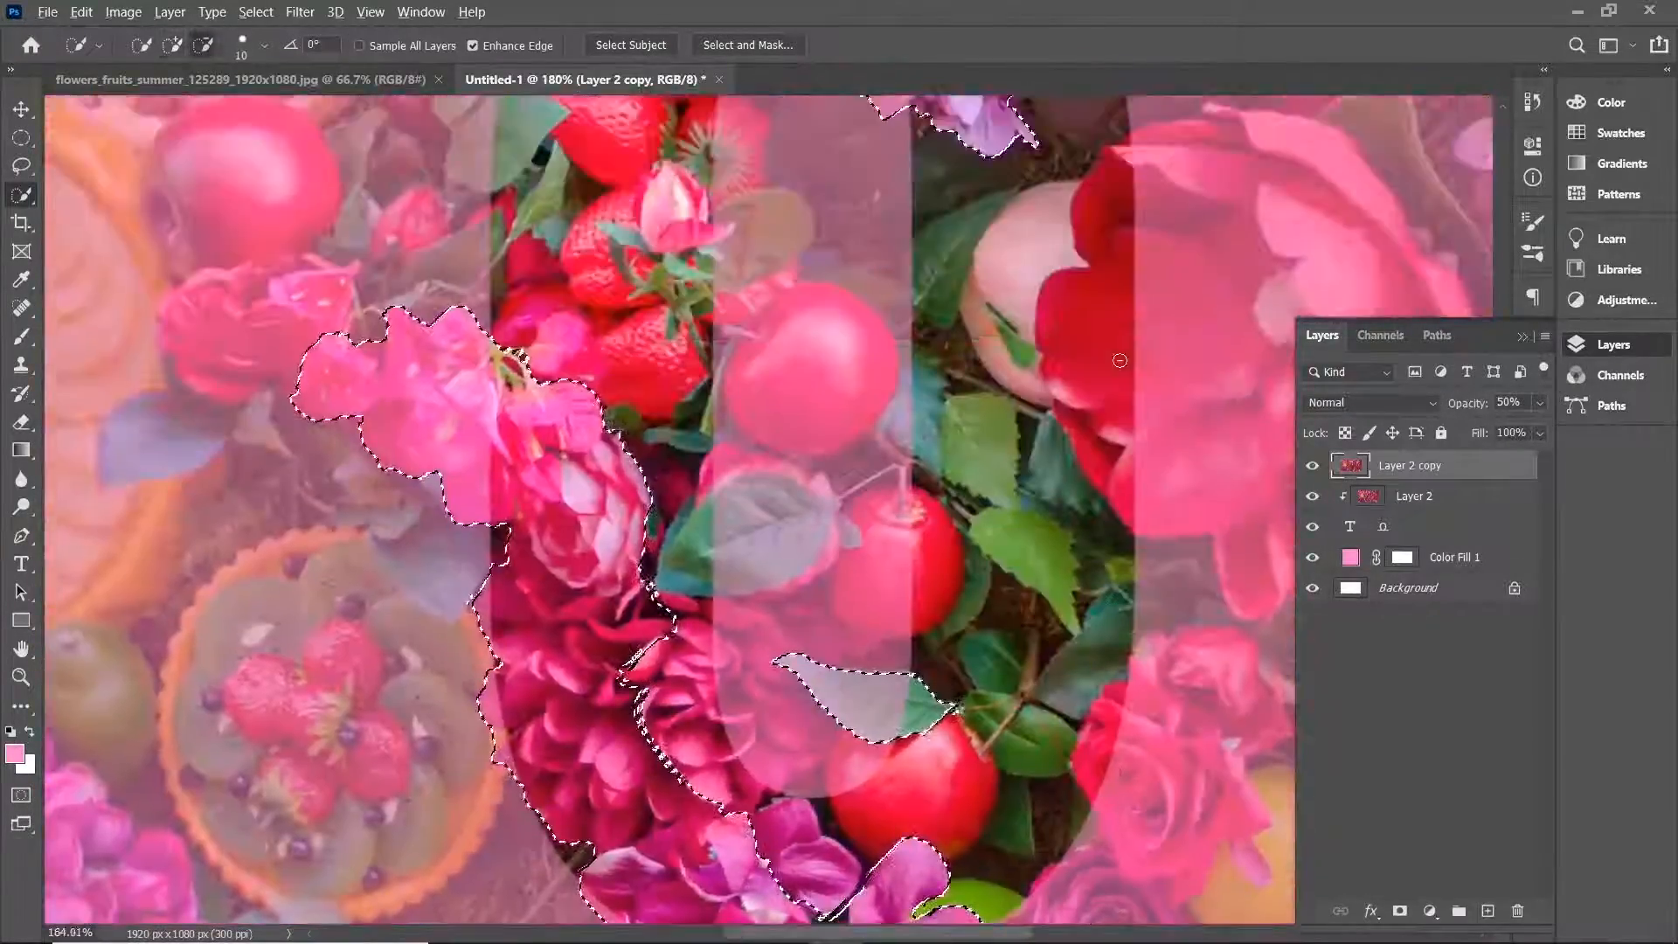
scroll(1119, 360, down, 3)
scroll(729, 287, up, 2)
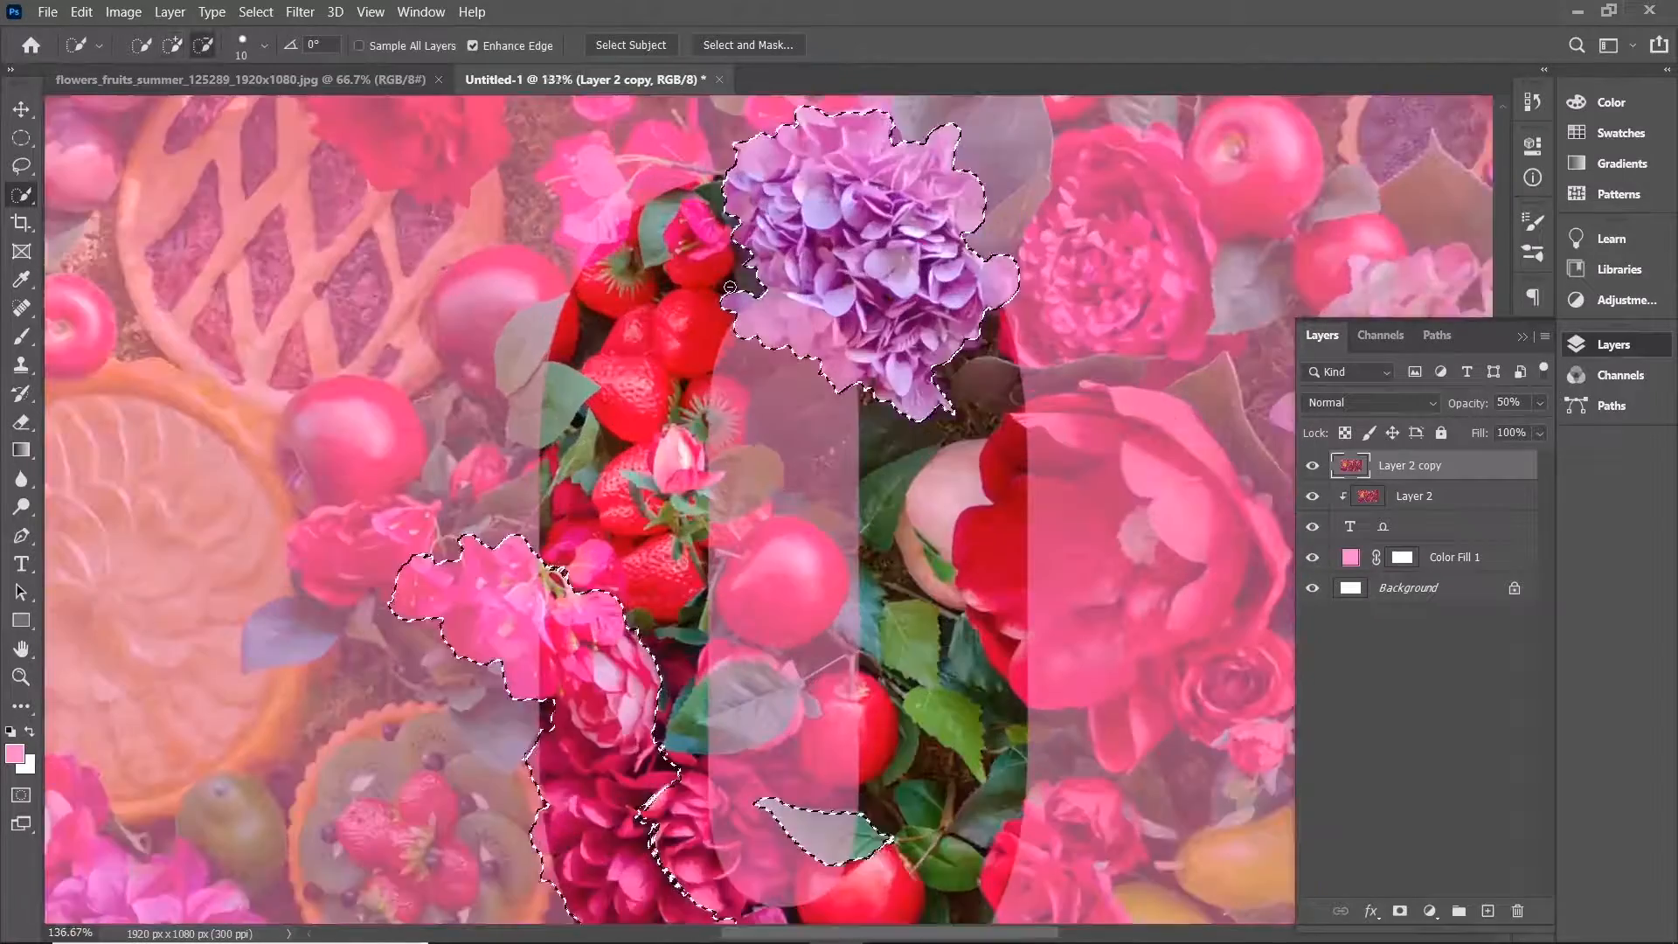
scroll(730, 287, down, 1)
scroll(661, 535, up, 5)
drag(787, 282, 671, 287)
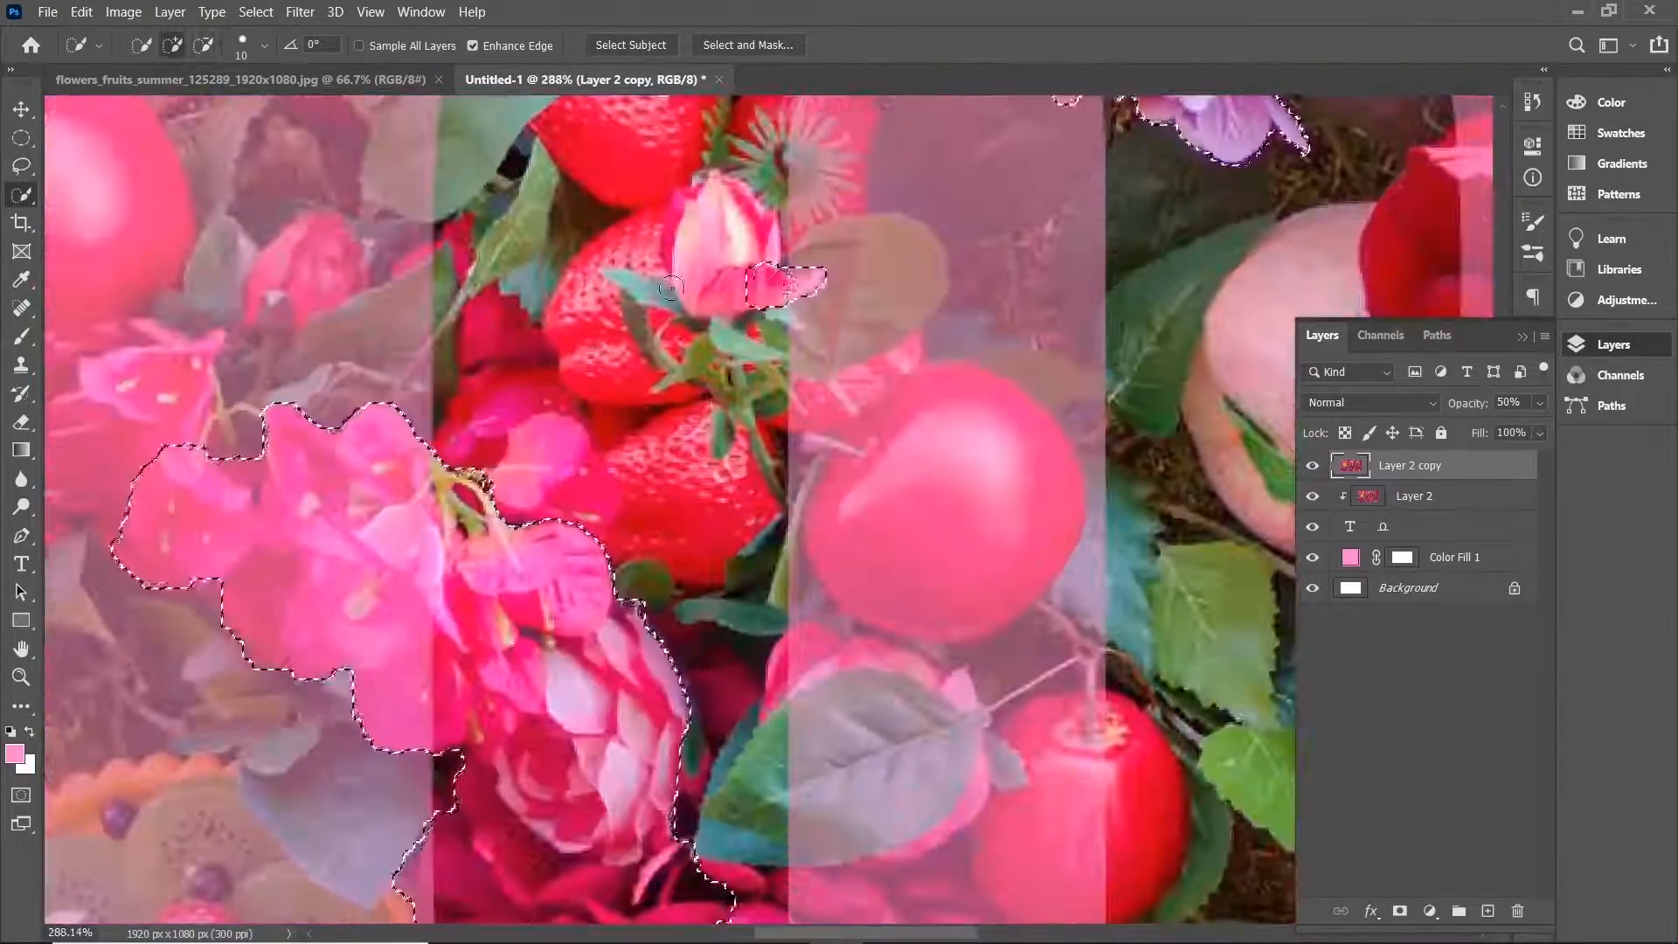
scroll(671, 288, down, 4)
scroll(866, 747, down, 3)
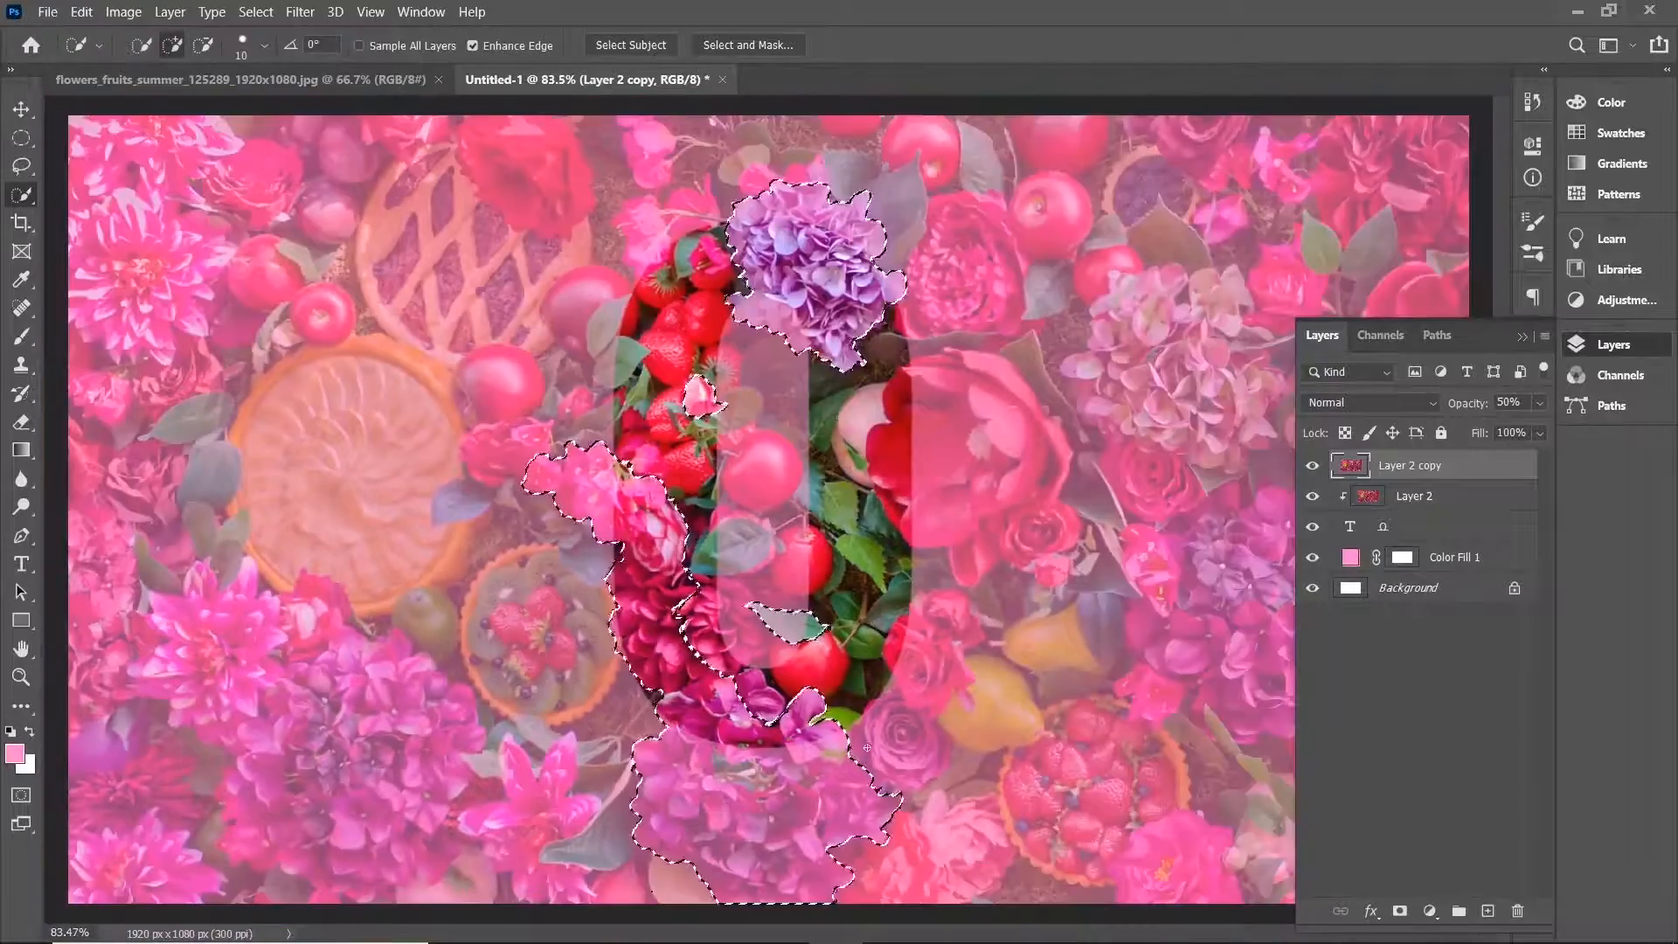
scroll(866, 747, up, 5)
scroll(637, 730, up, 2)
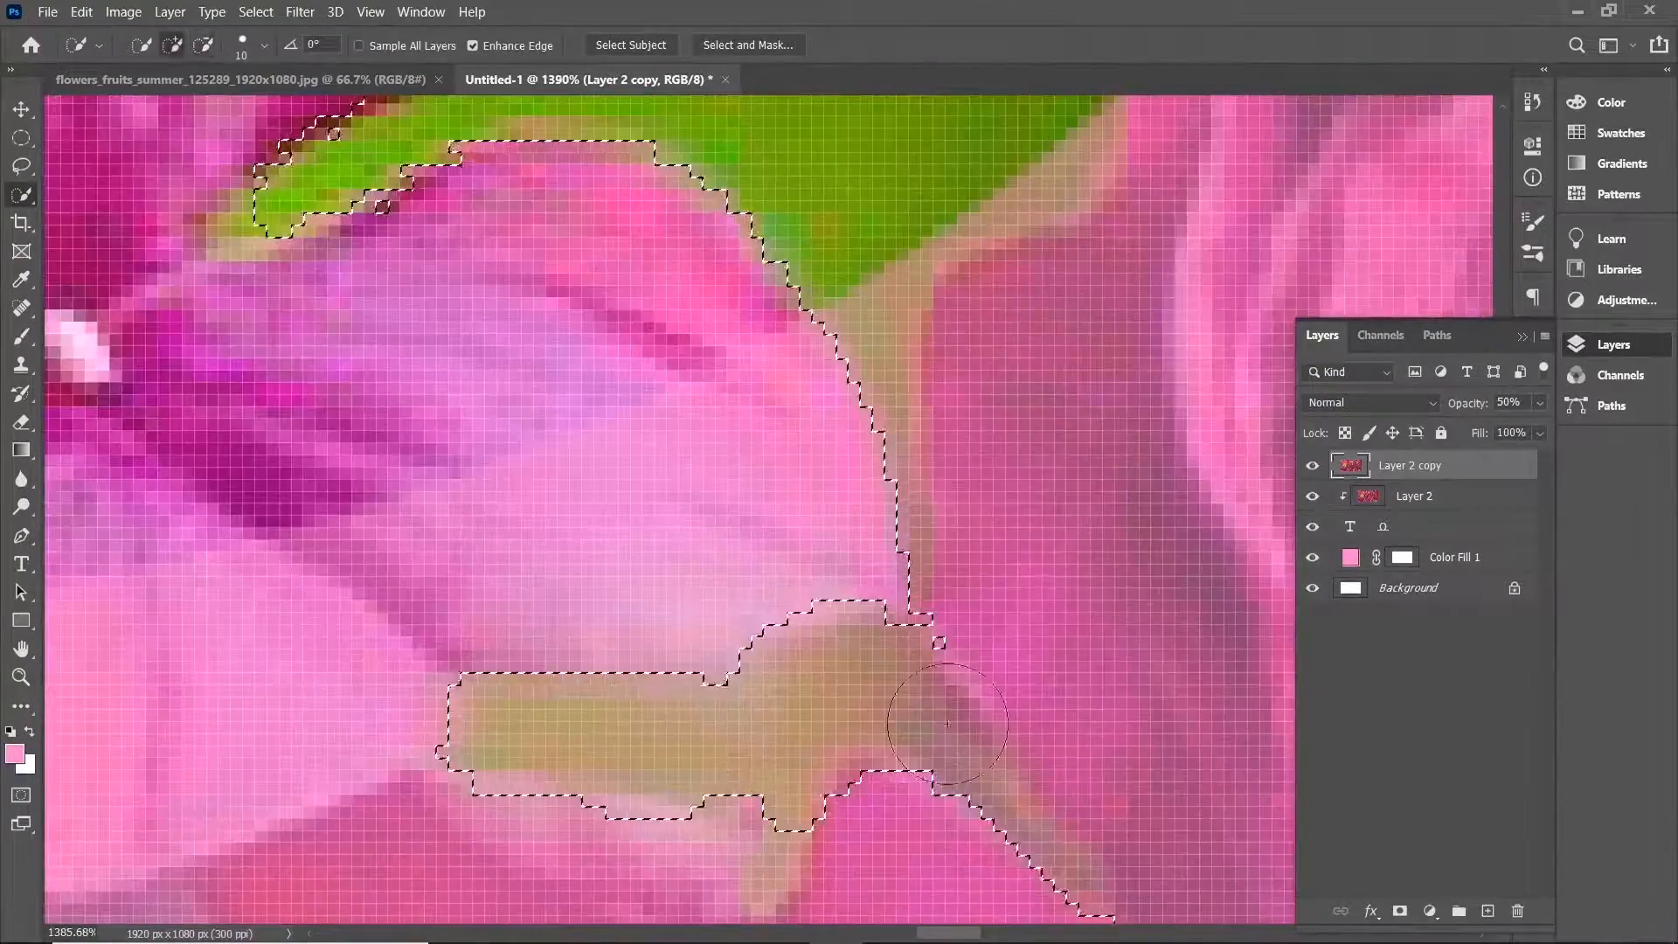
scroll(946, 723, down, 6)
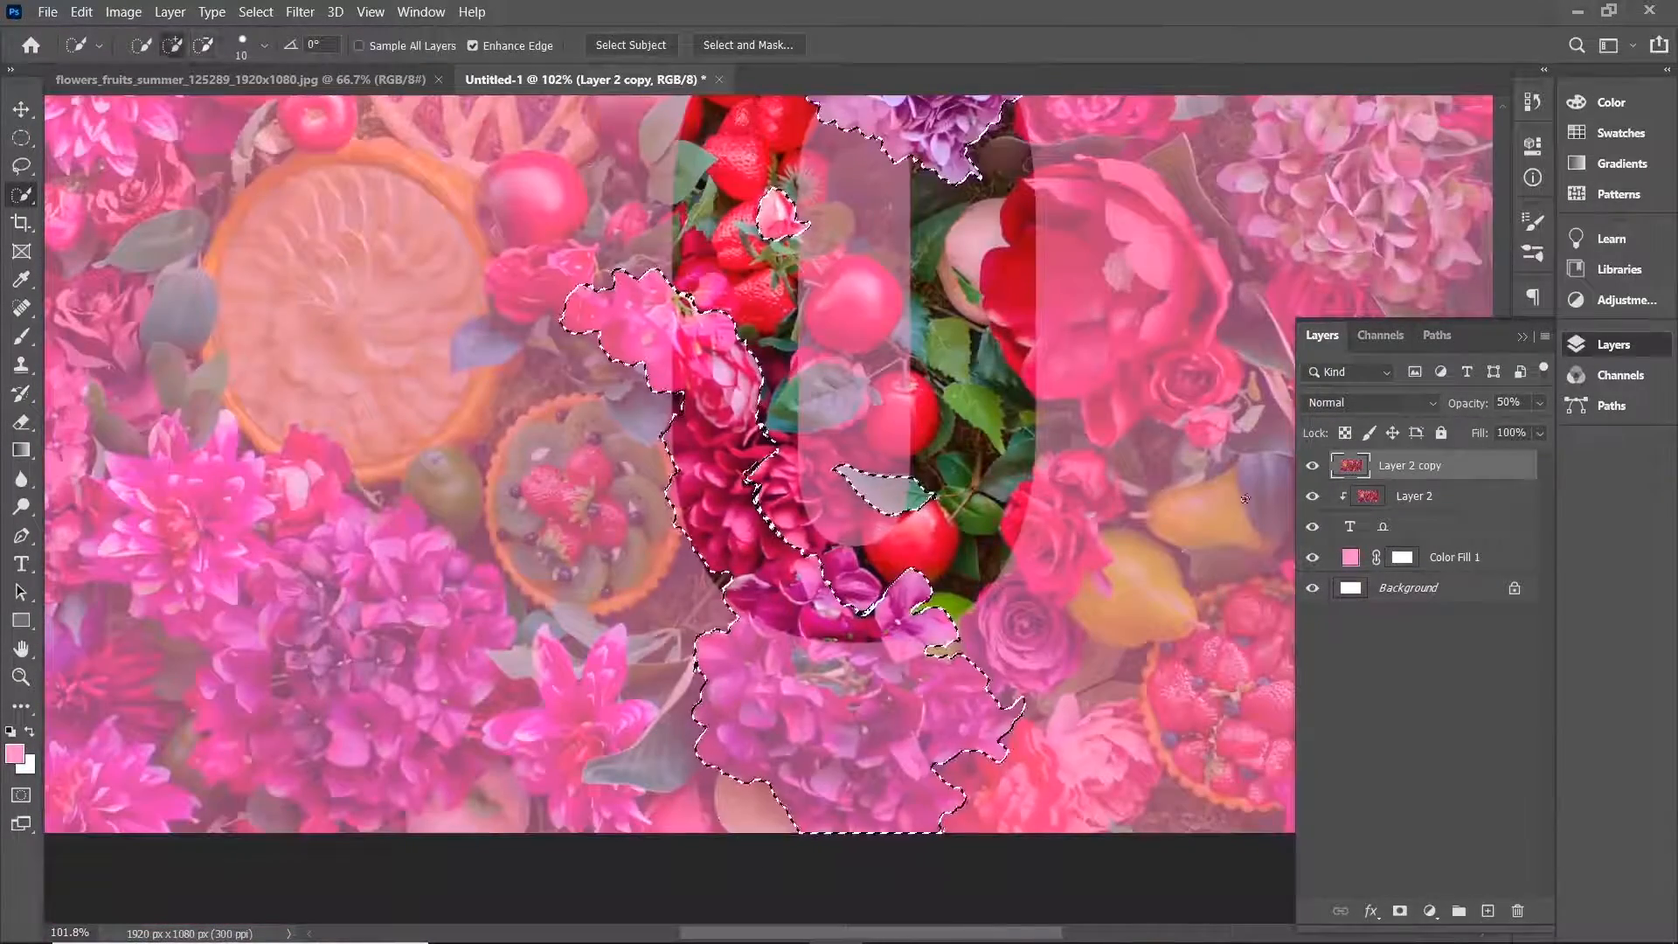
scroll(943, 391, down, 2)
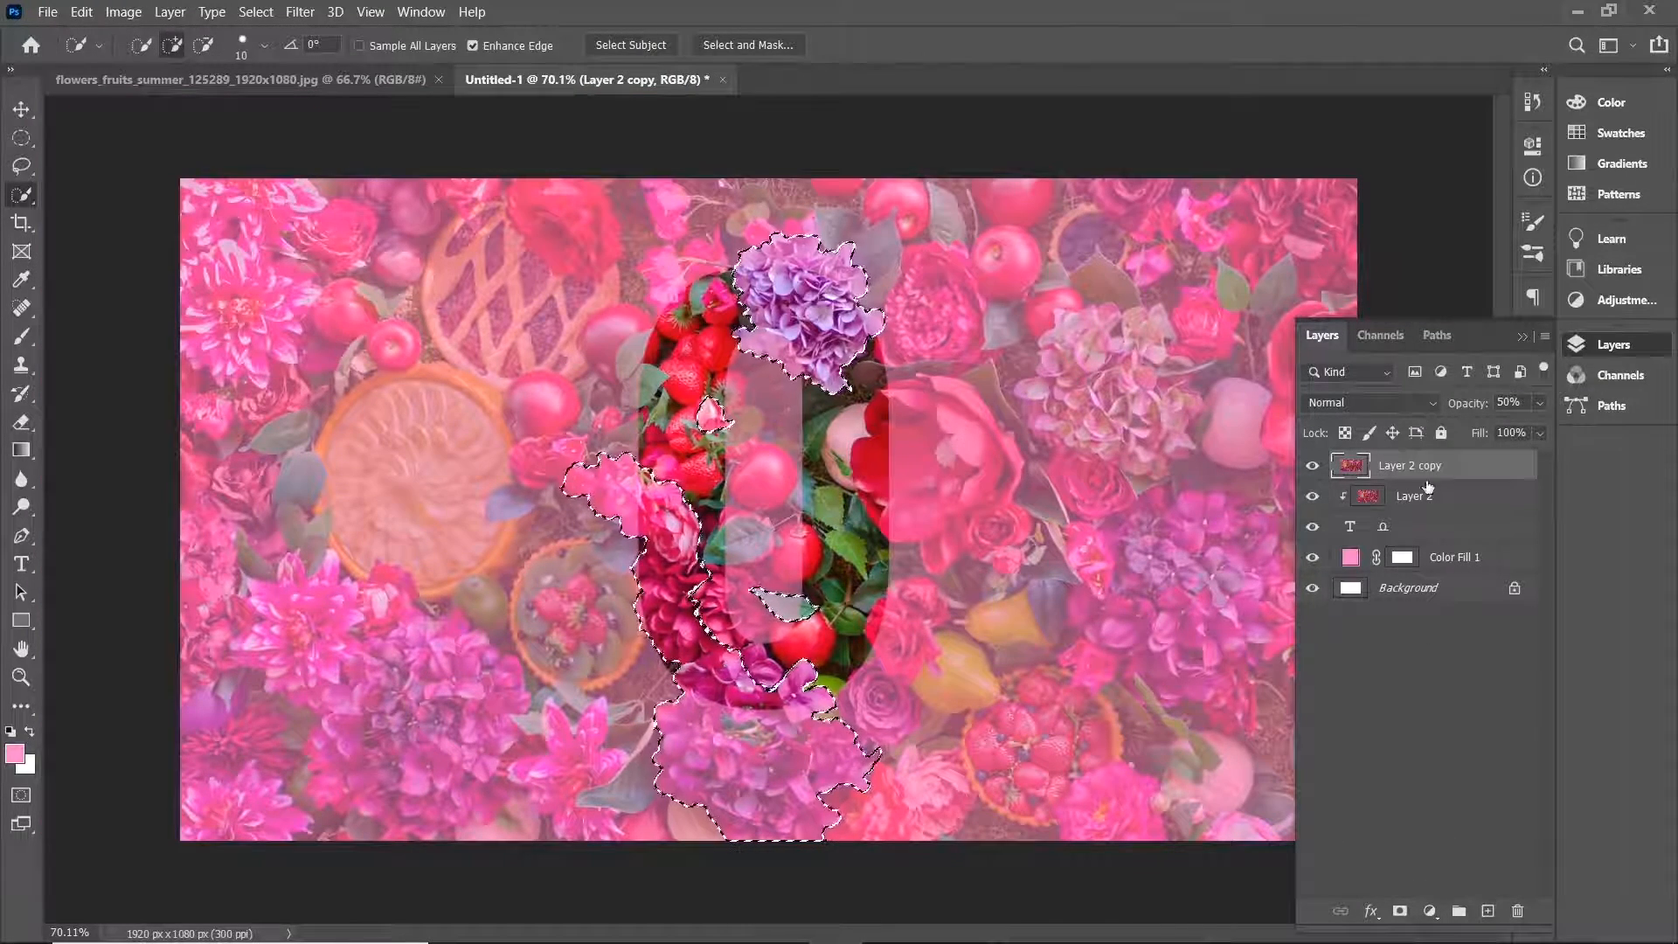
Add a layer mask from the selection to Layer 2 copy and raise its opacity to 100%.
click(1400, 912)
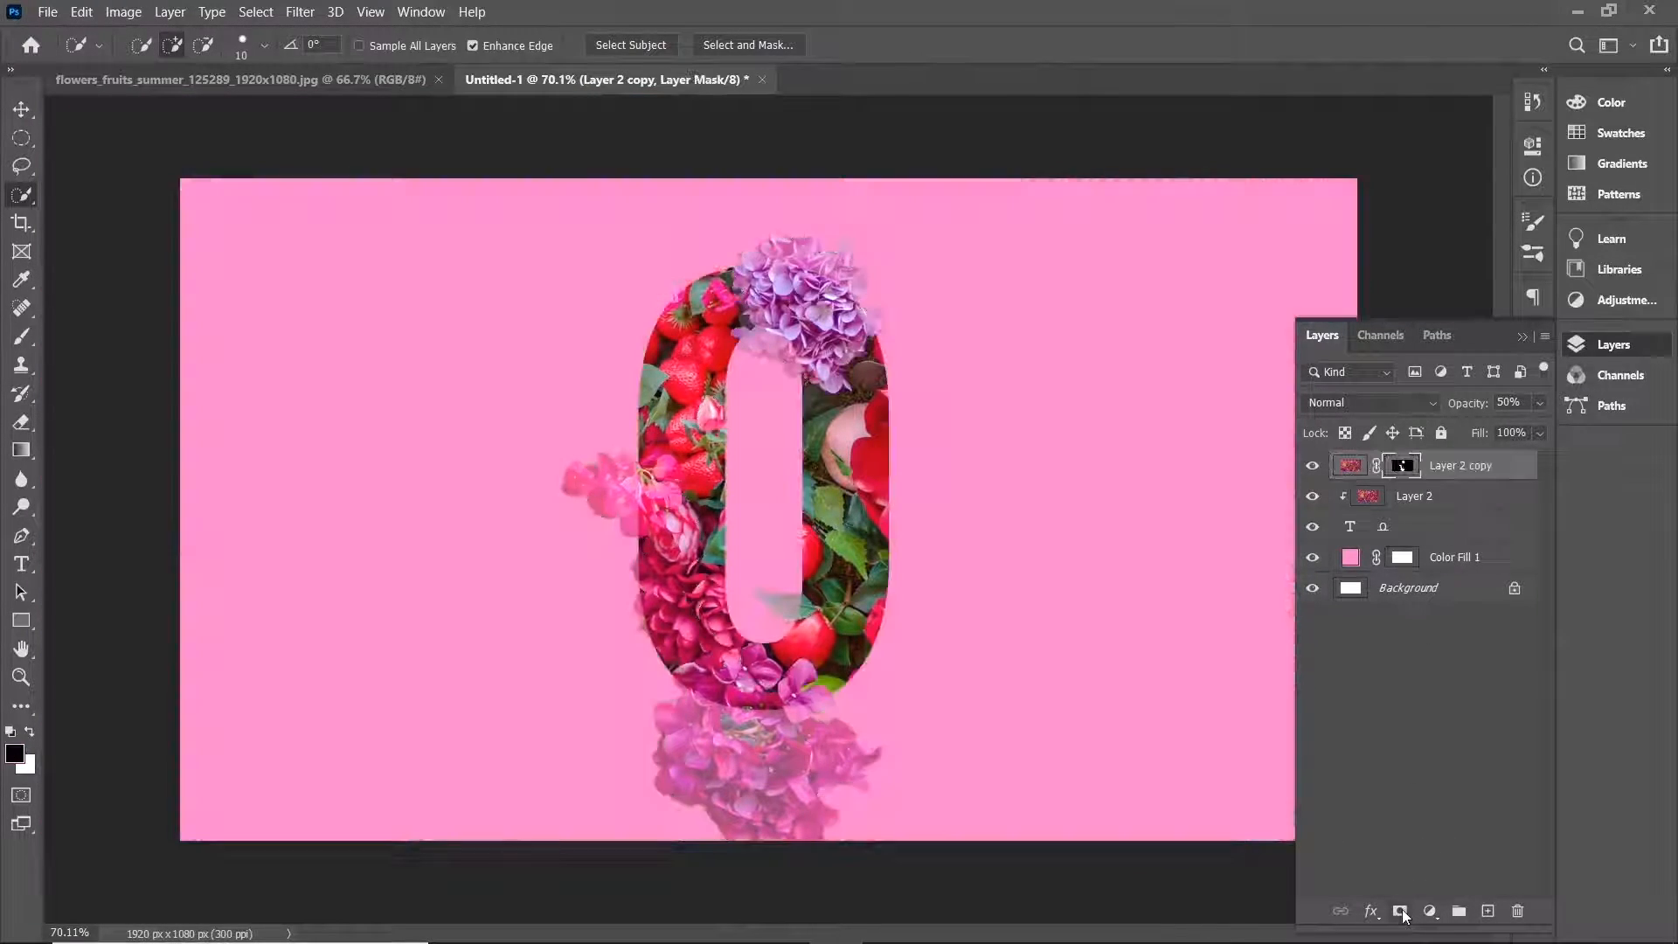
click(1539, 403)
drag(1488, 428, 1564, 421)
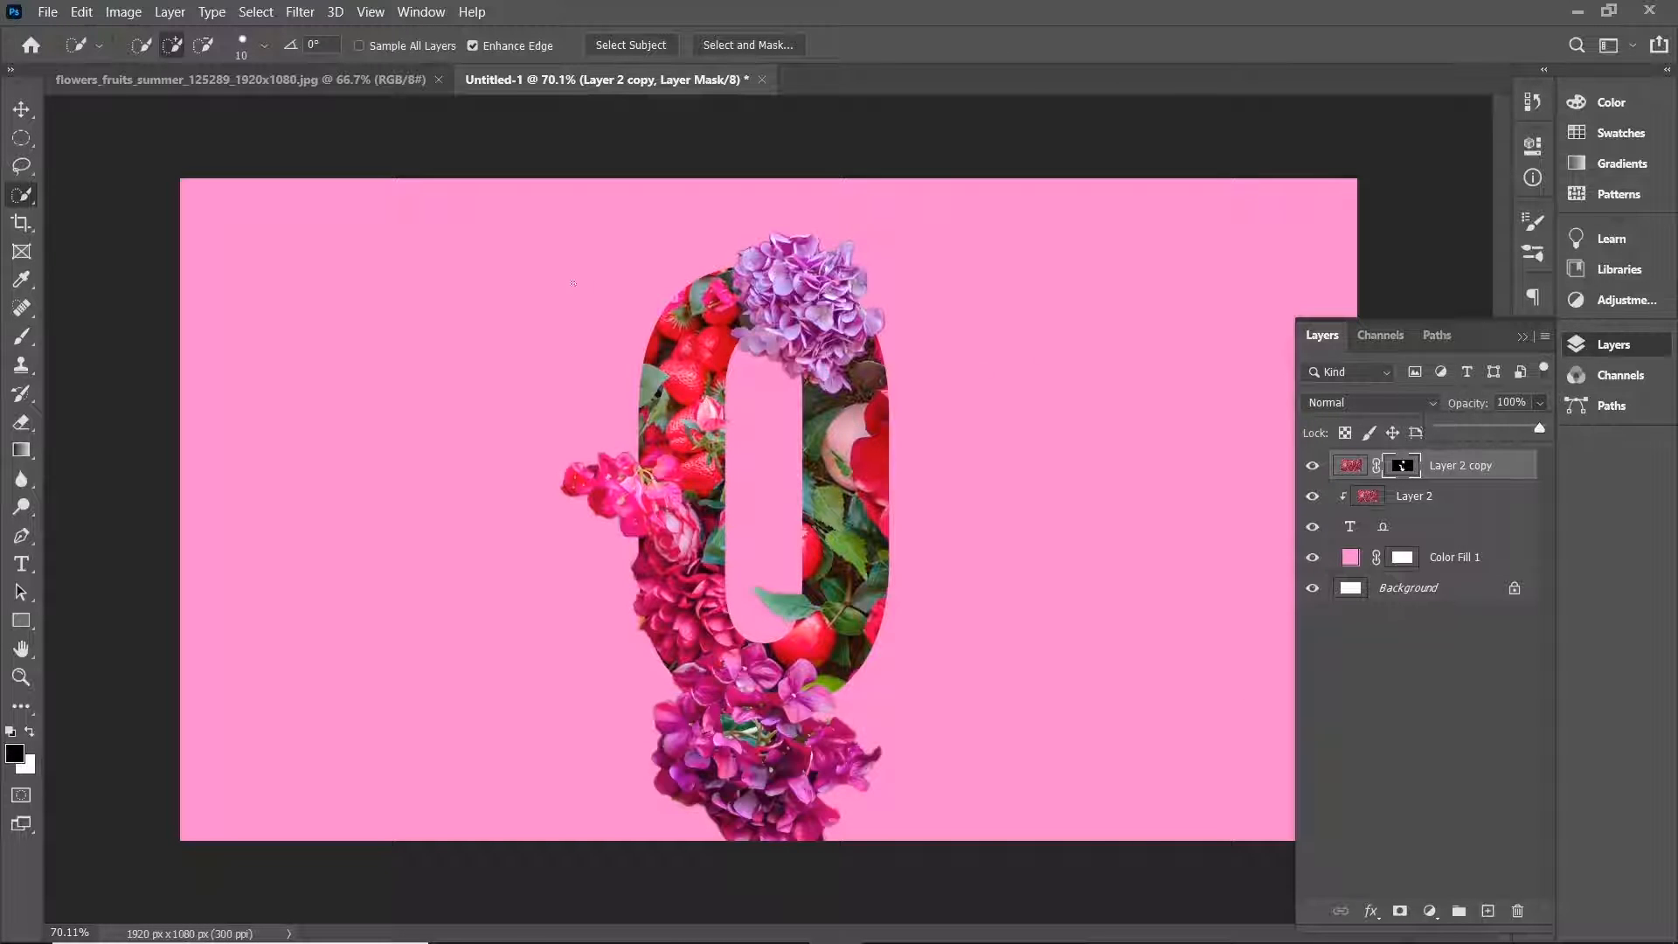
Add a drop shadow to Layer 2 copy with a 130° angle and 12 px distance.
right_click(1486, 467)
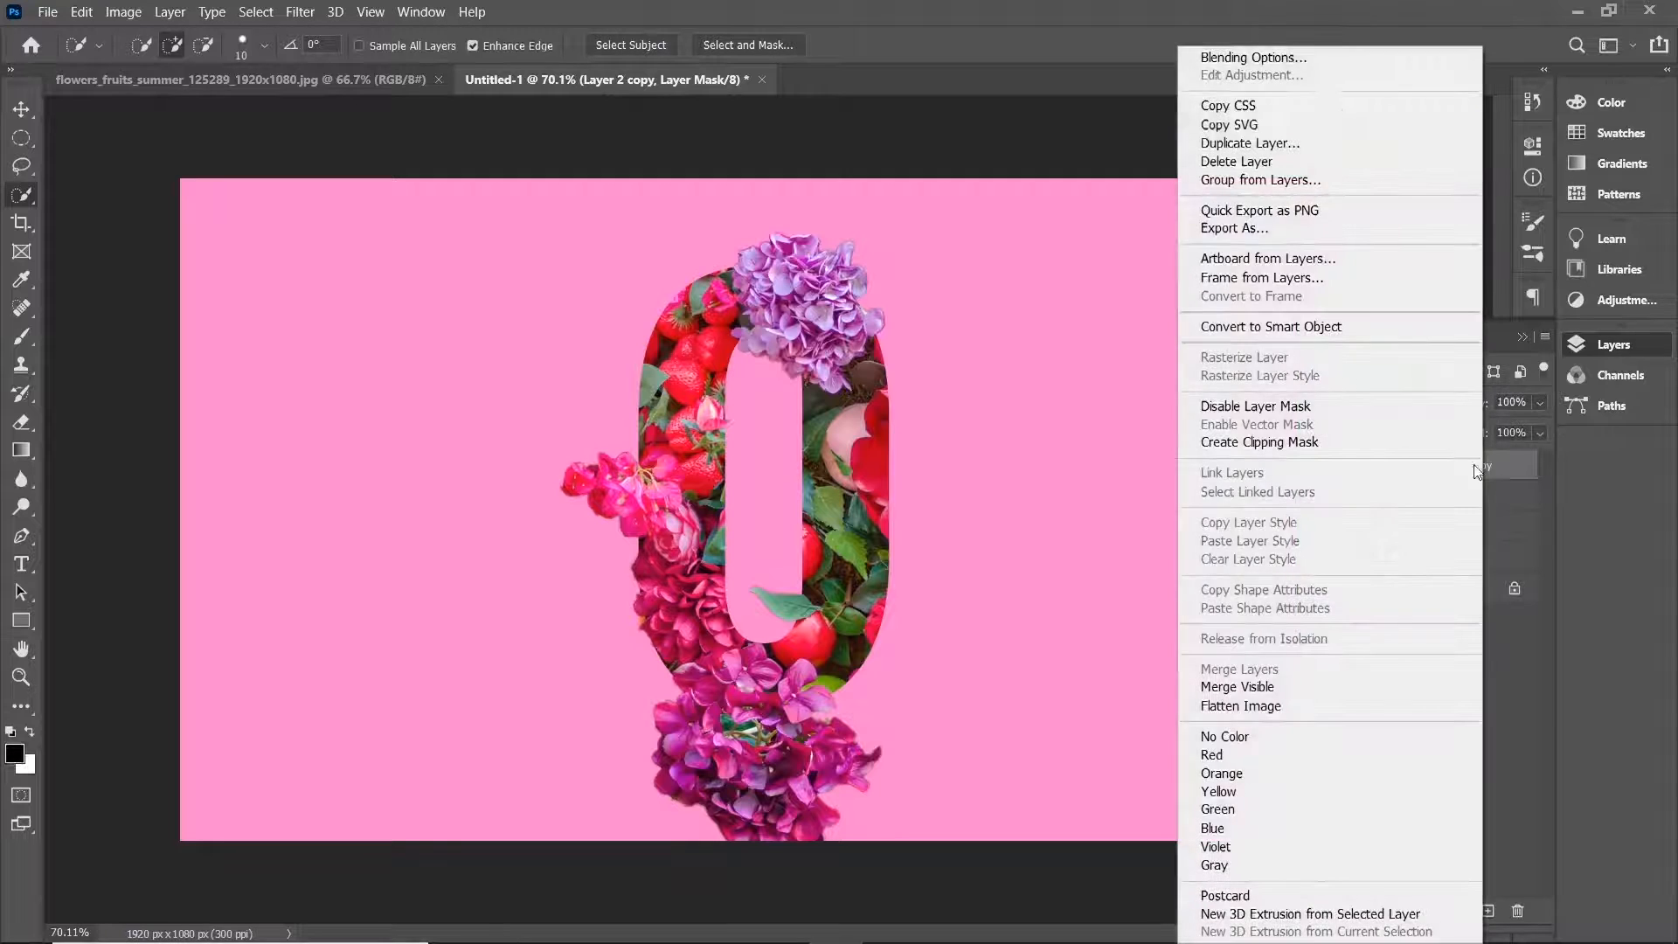
click(1330, 54)
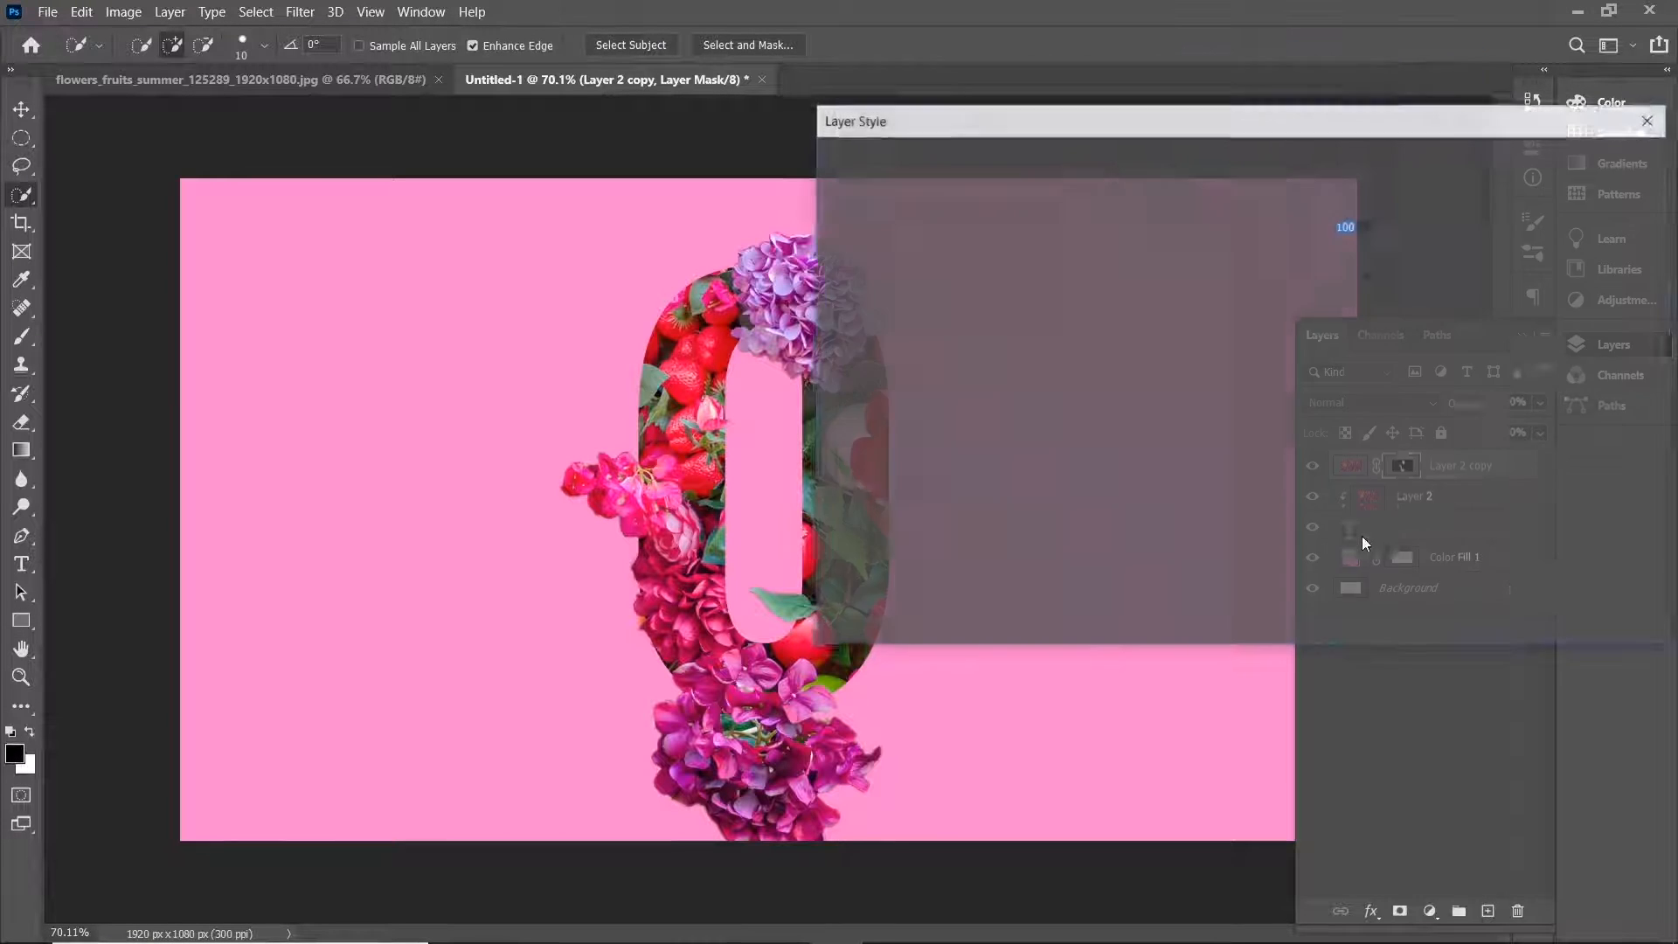
click(922, 540)
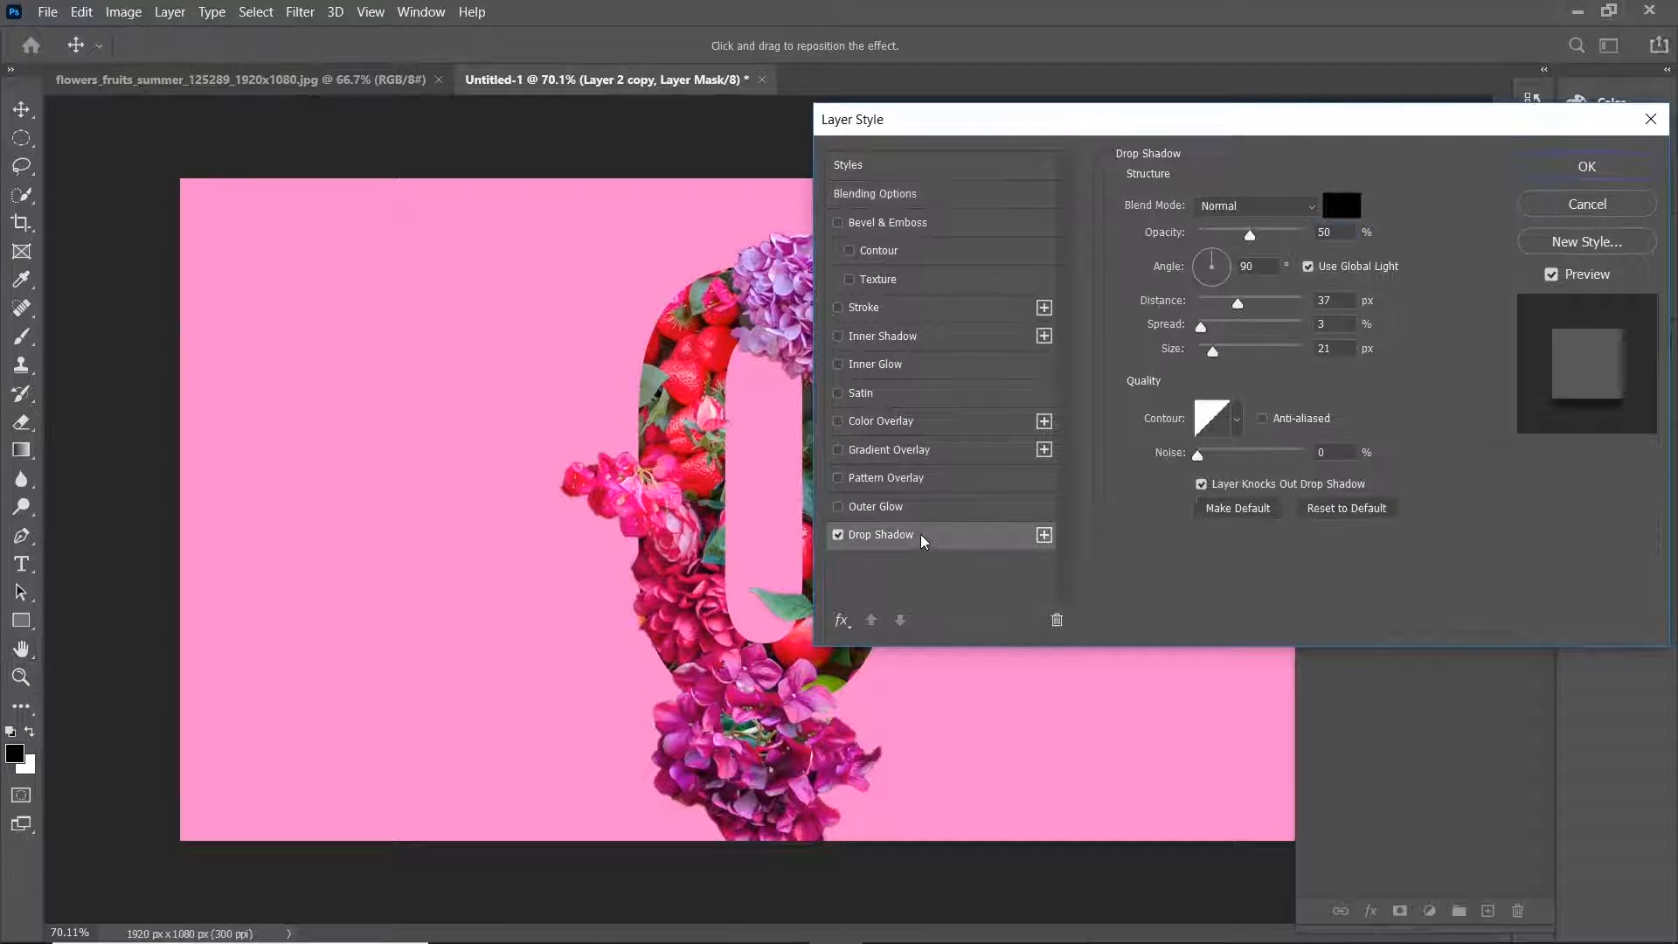
drag(1318, 123, 1452, 105)
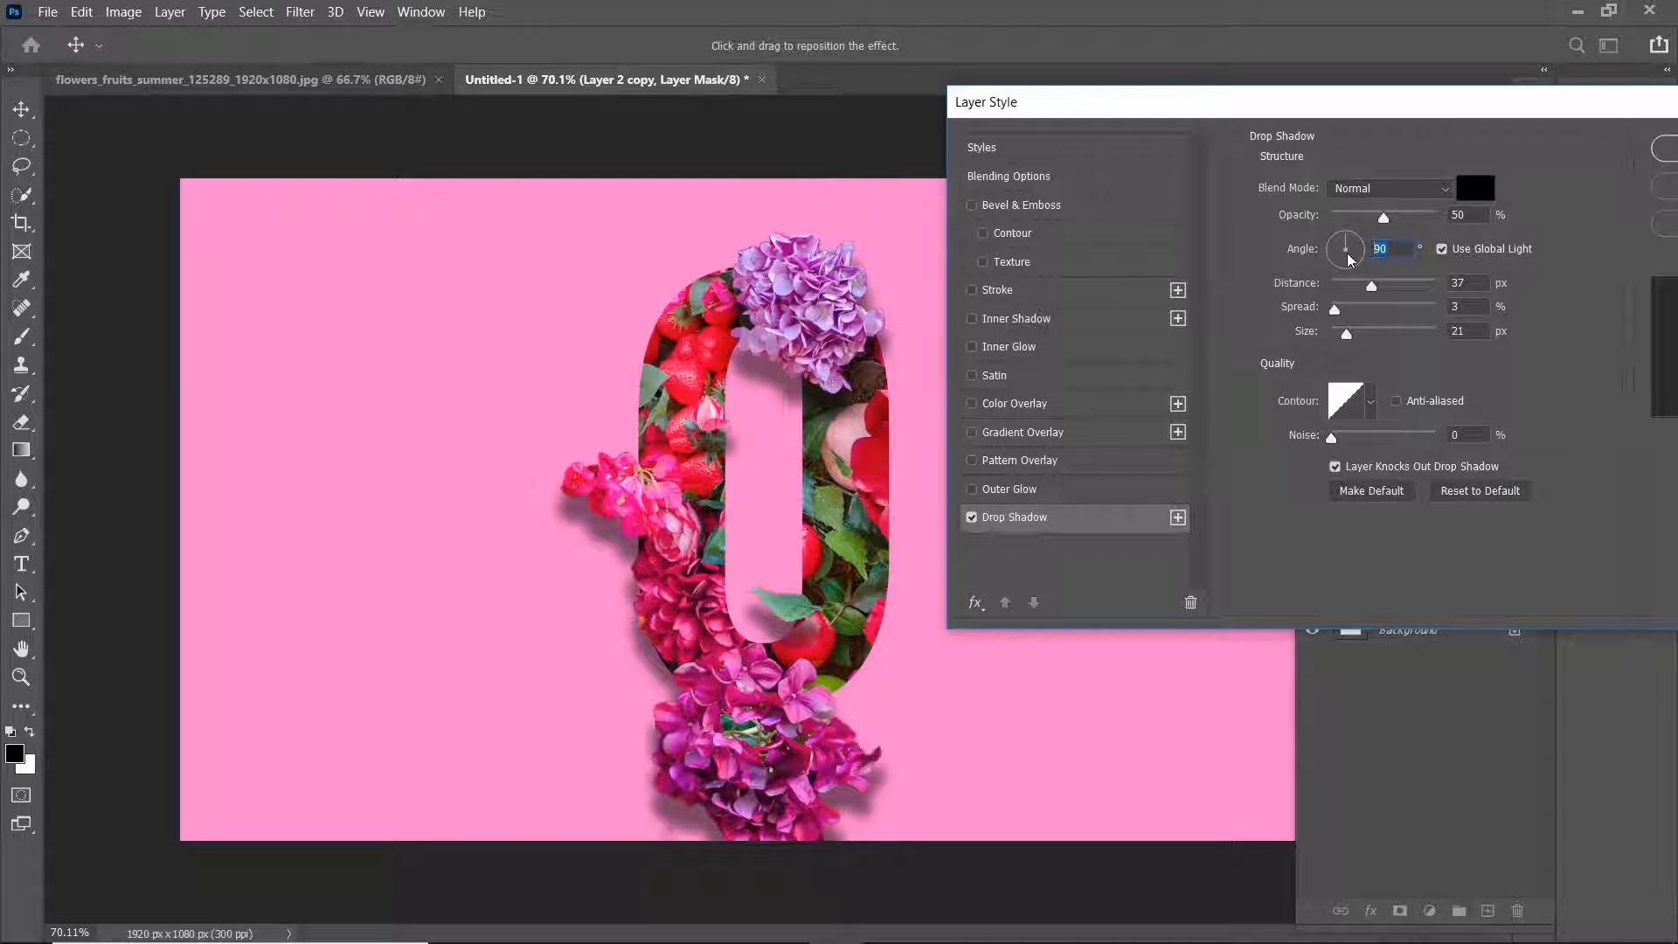
text(130)
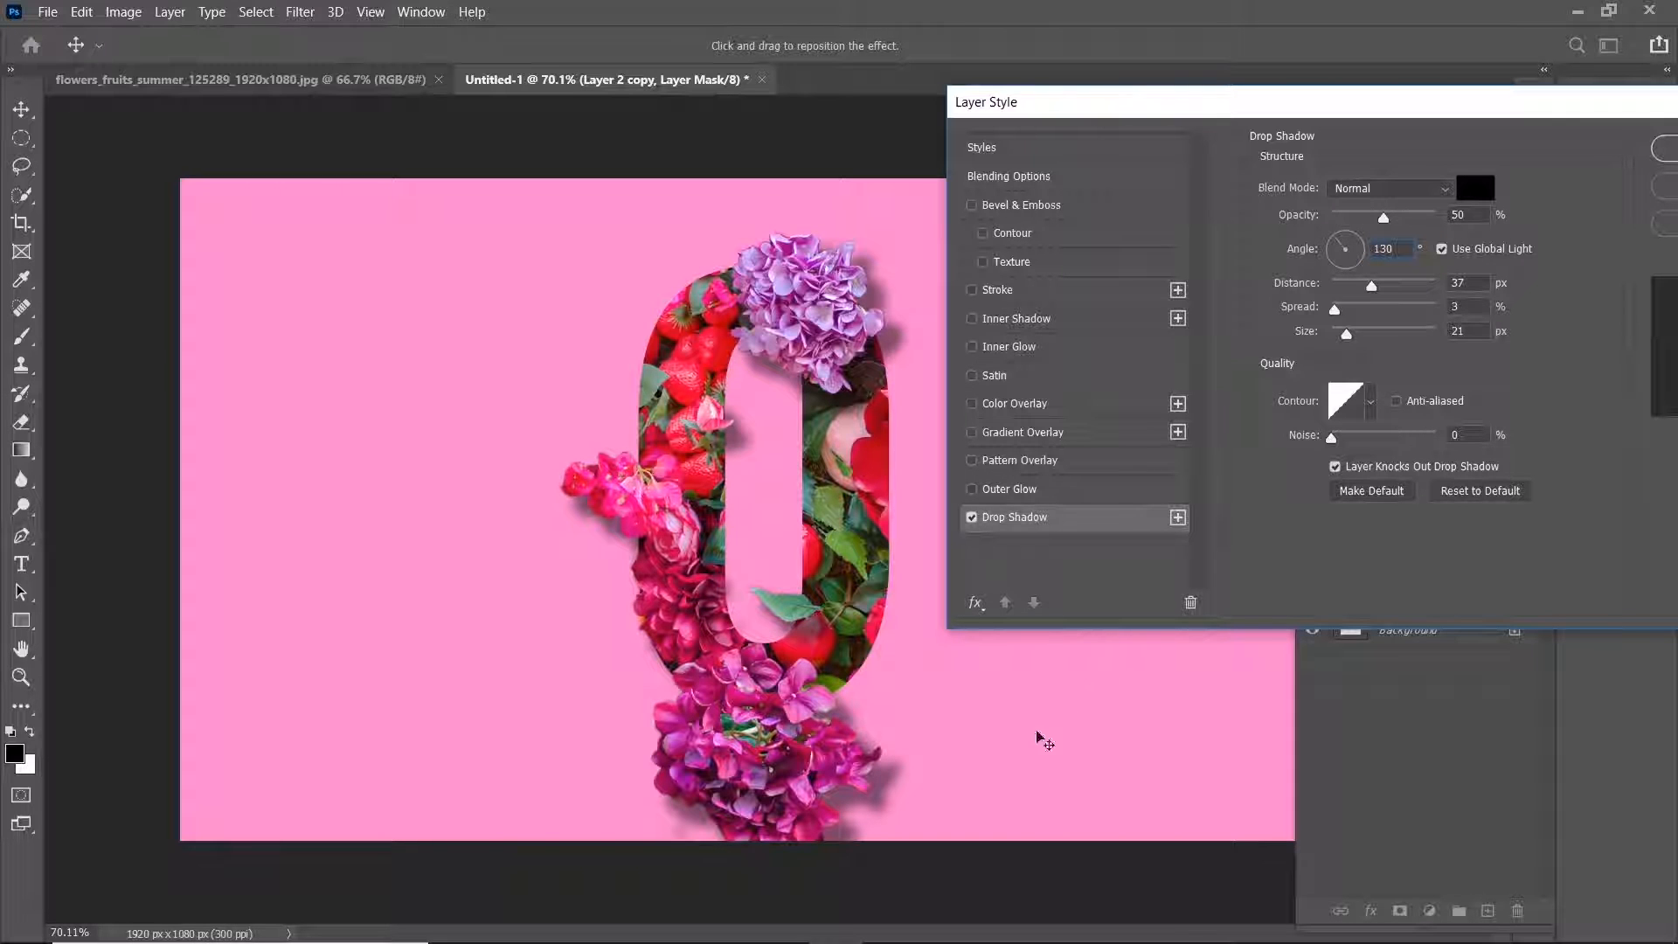
drag(1368, 289, 1345, 284)
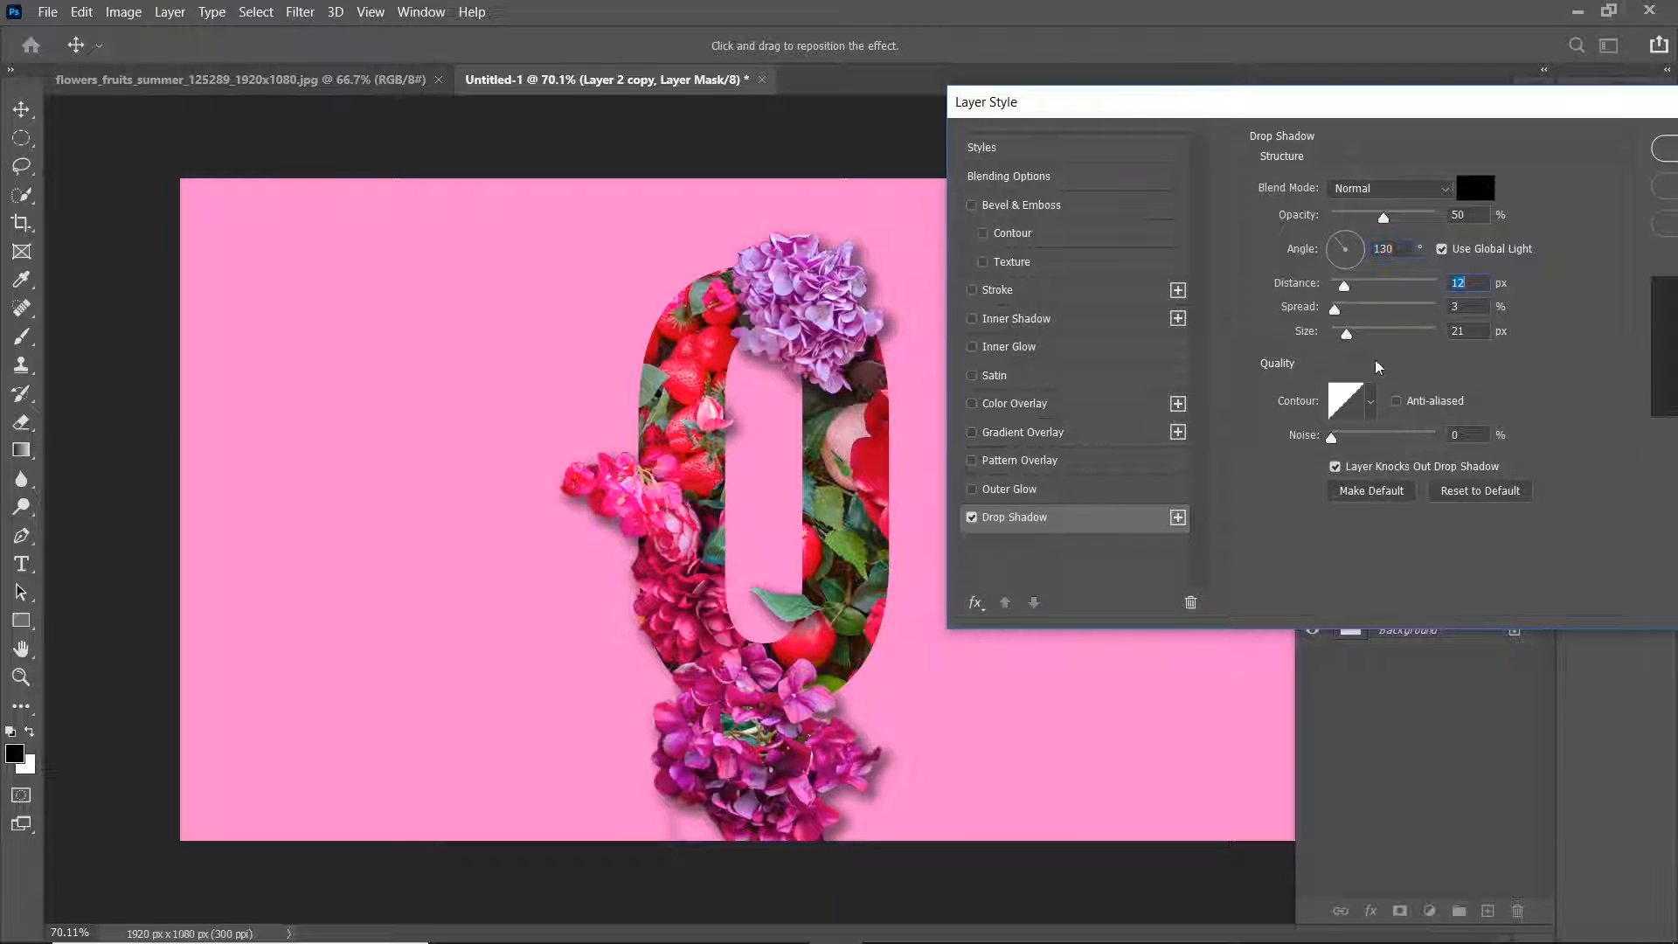
drag(1416, 105, 1304, 110)
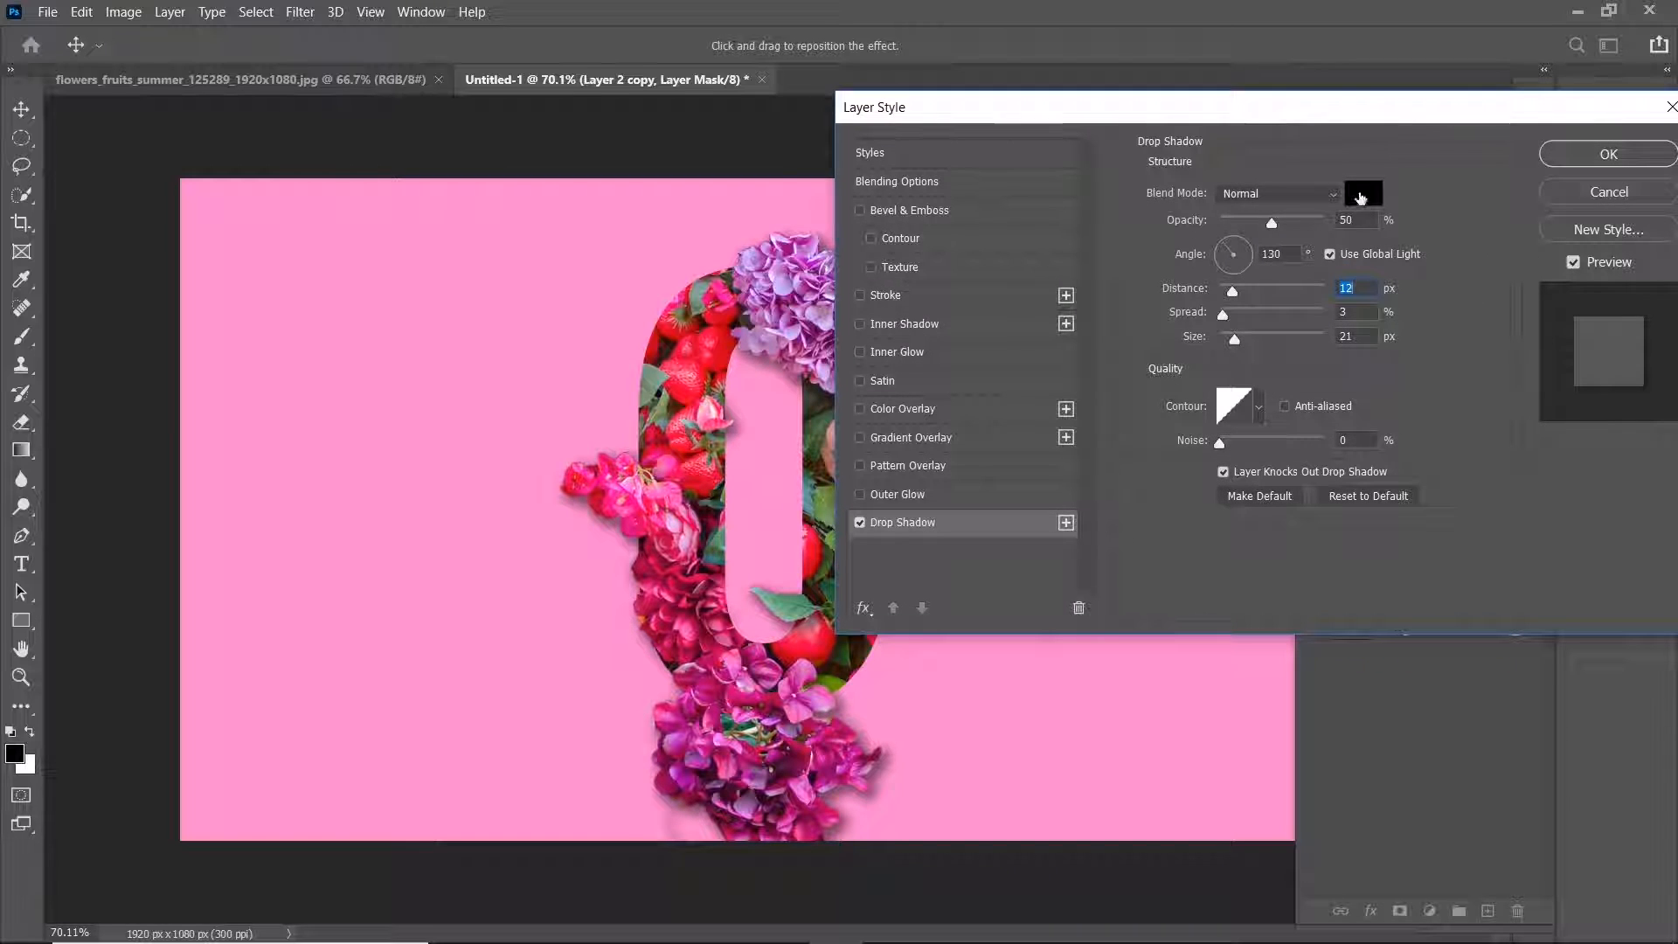
click(1656, 153)
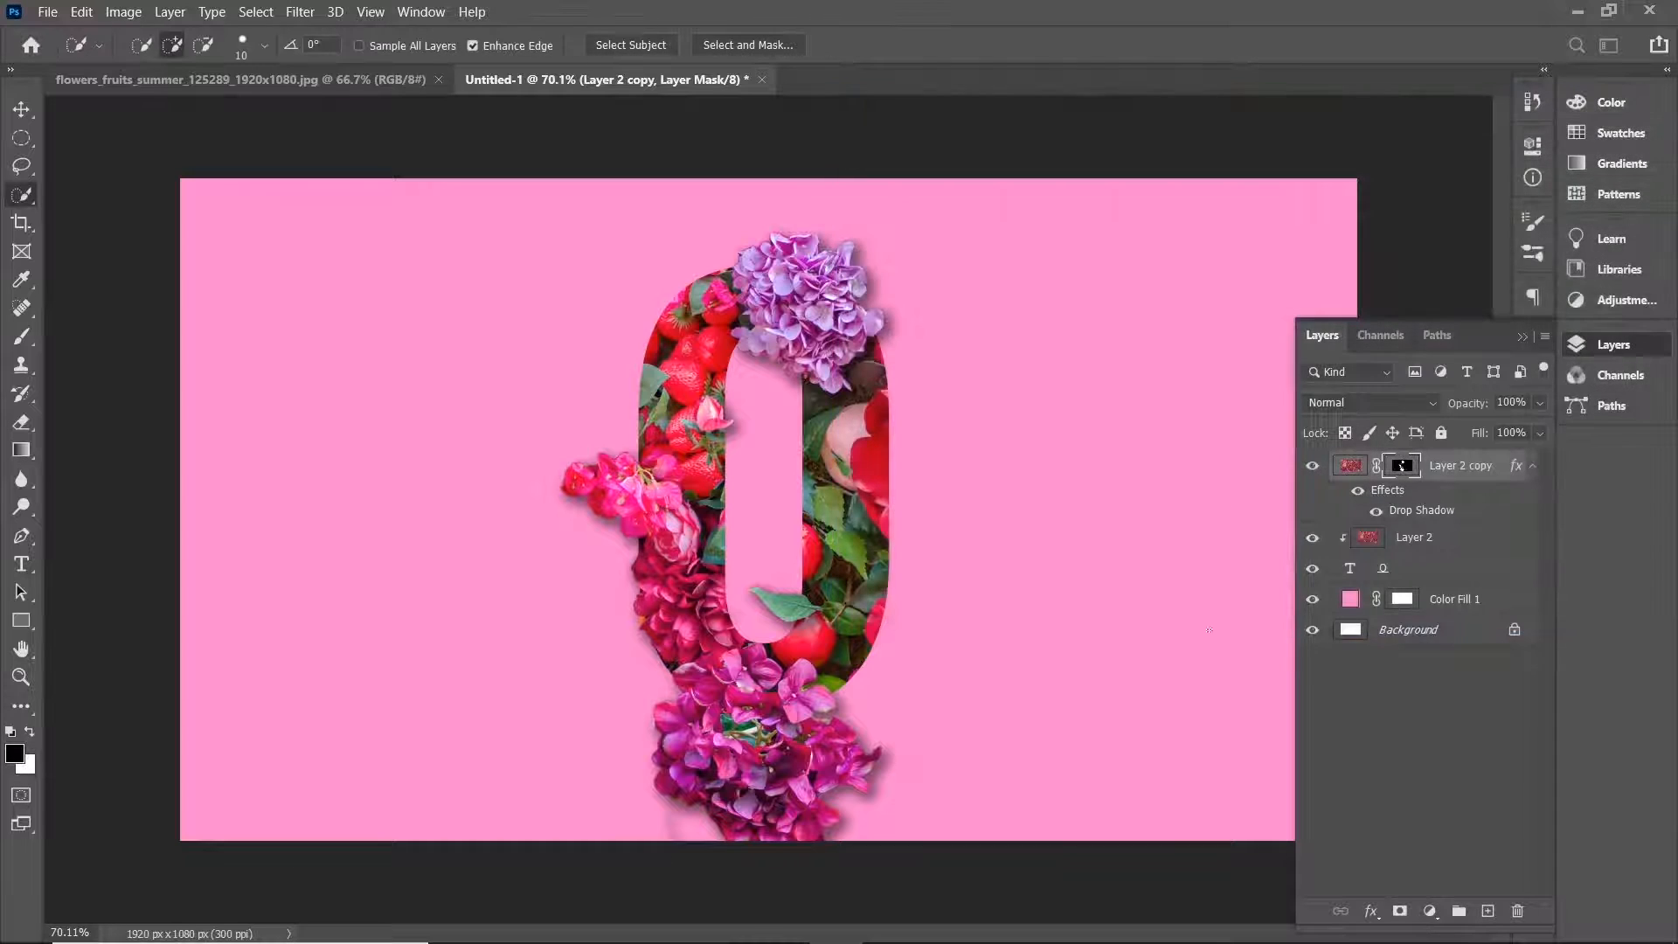
Open the blending options of the "0" text layer and add a white 16 px inside stroke.
click(1417, 573)
right_click(1459, 577)
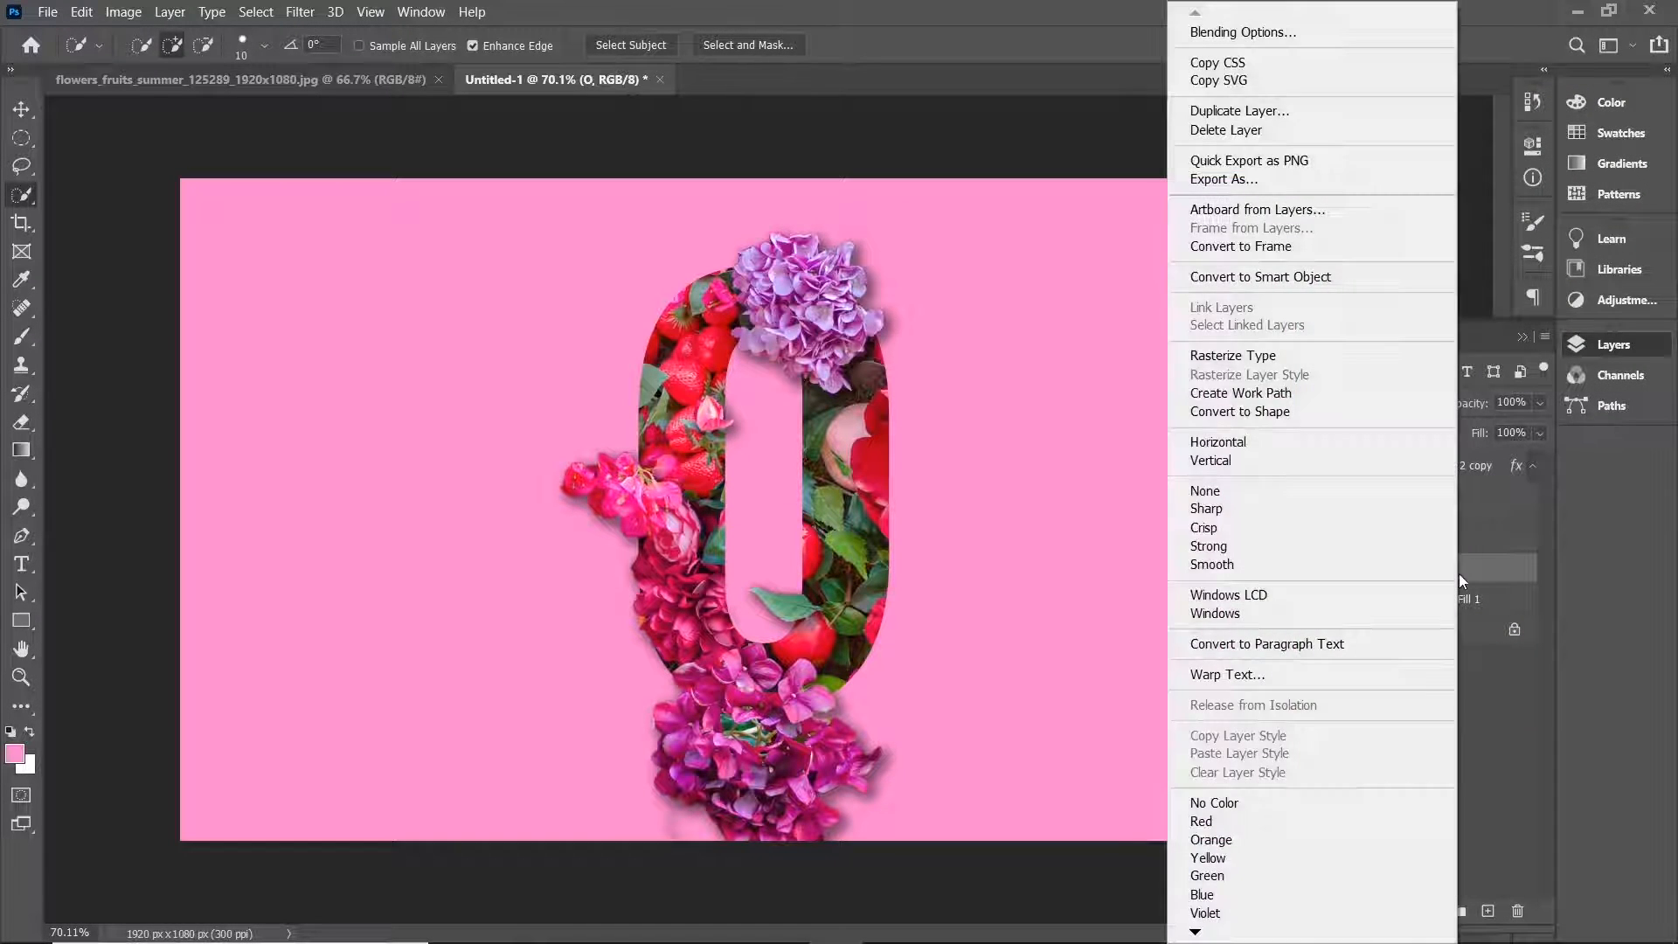
click(1375, 36)
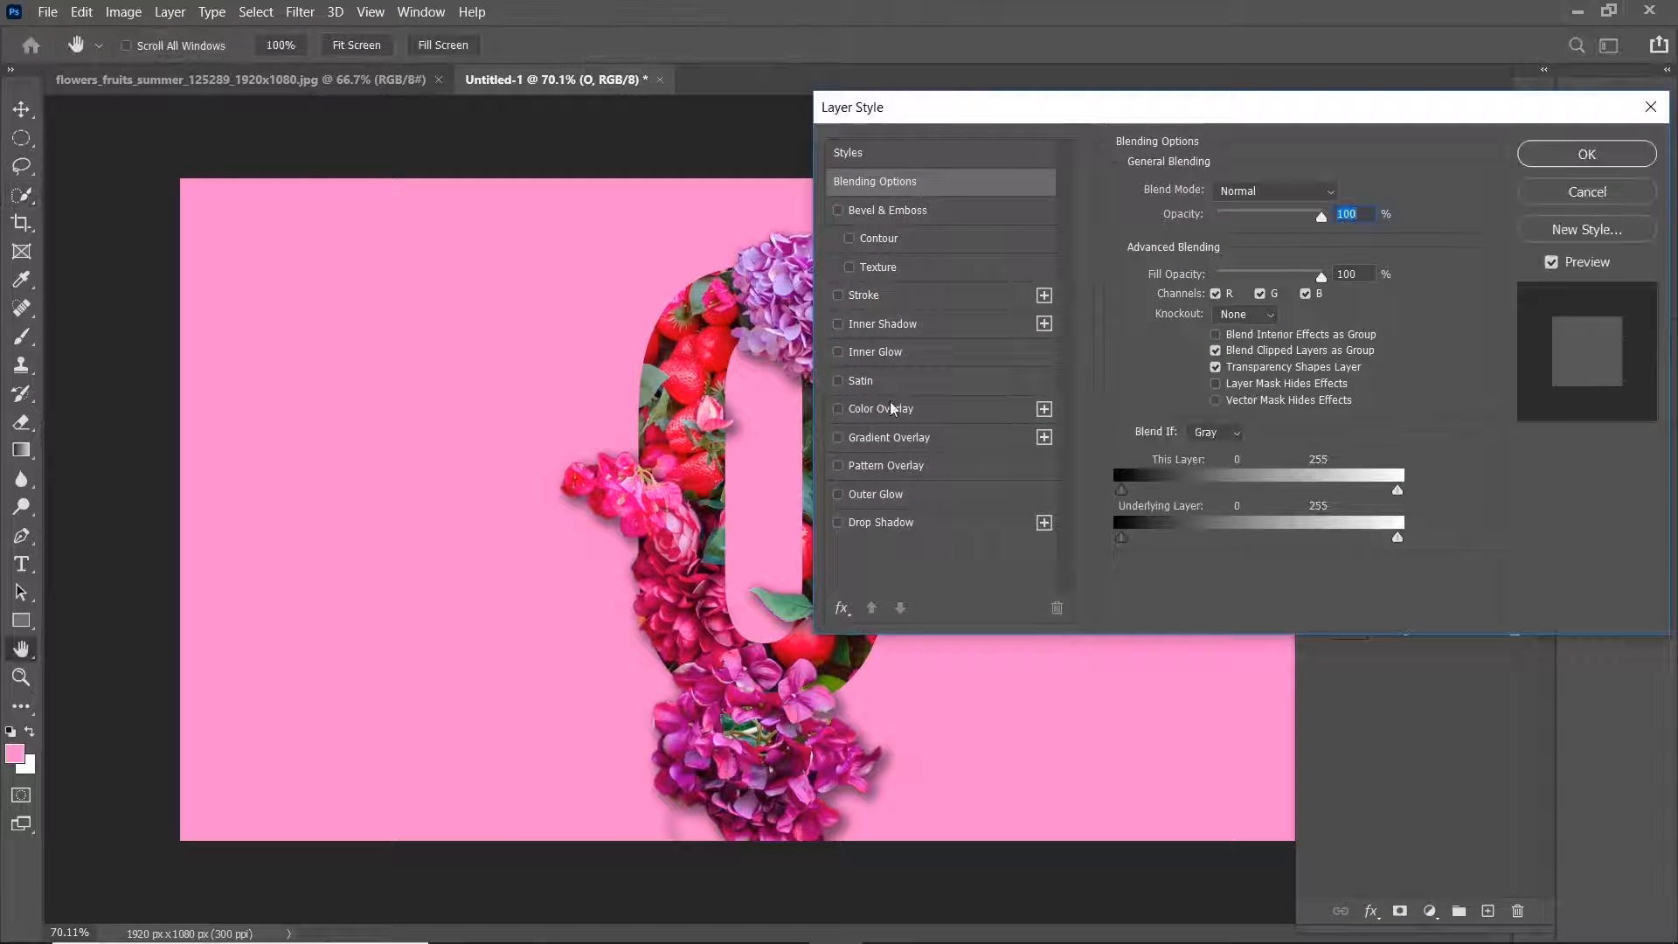
click(892, 301)
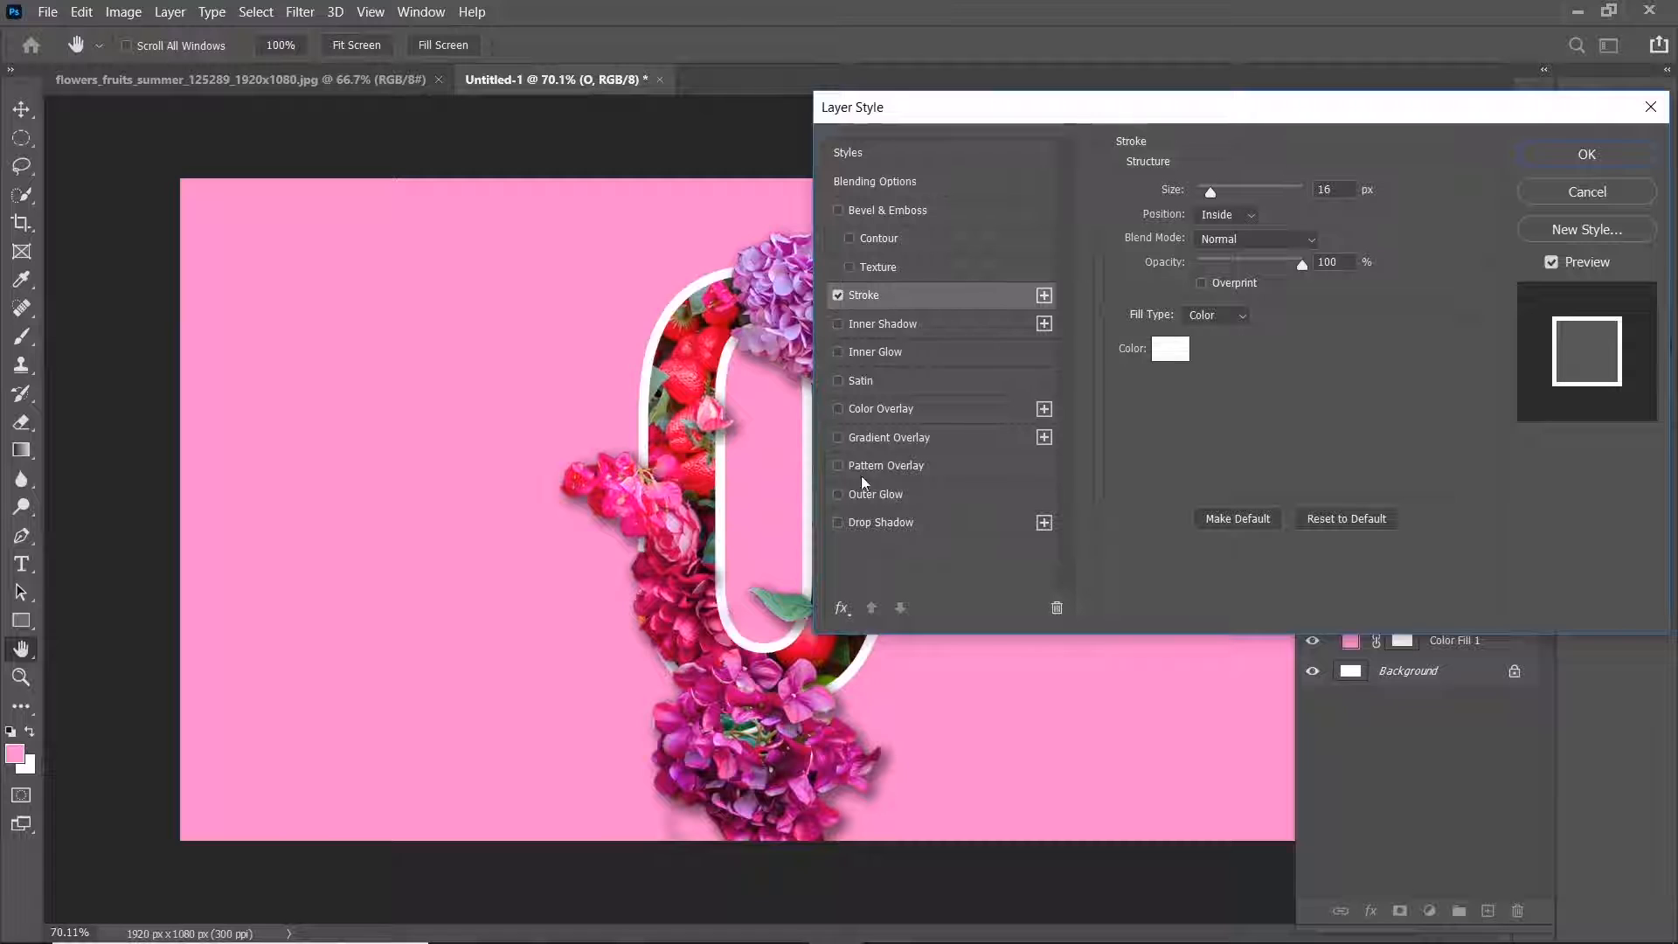
drag(1174, 116, 1311, 101)
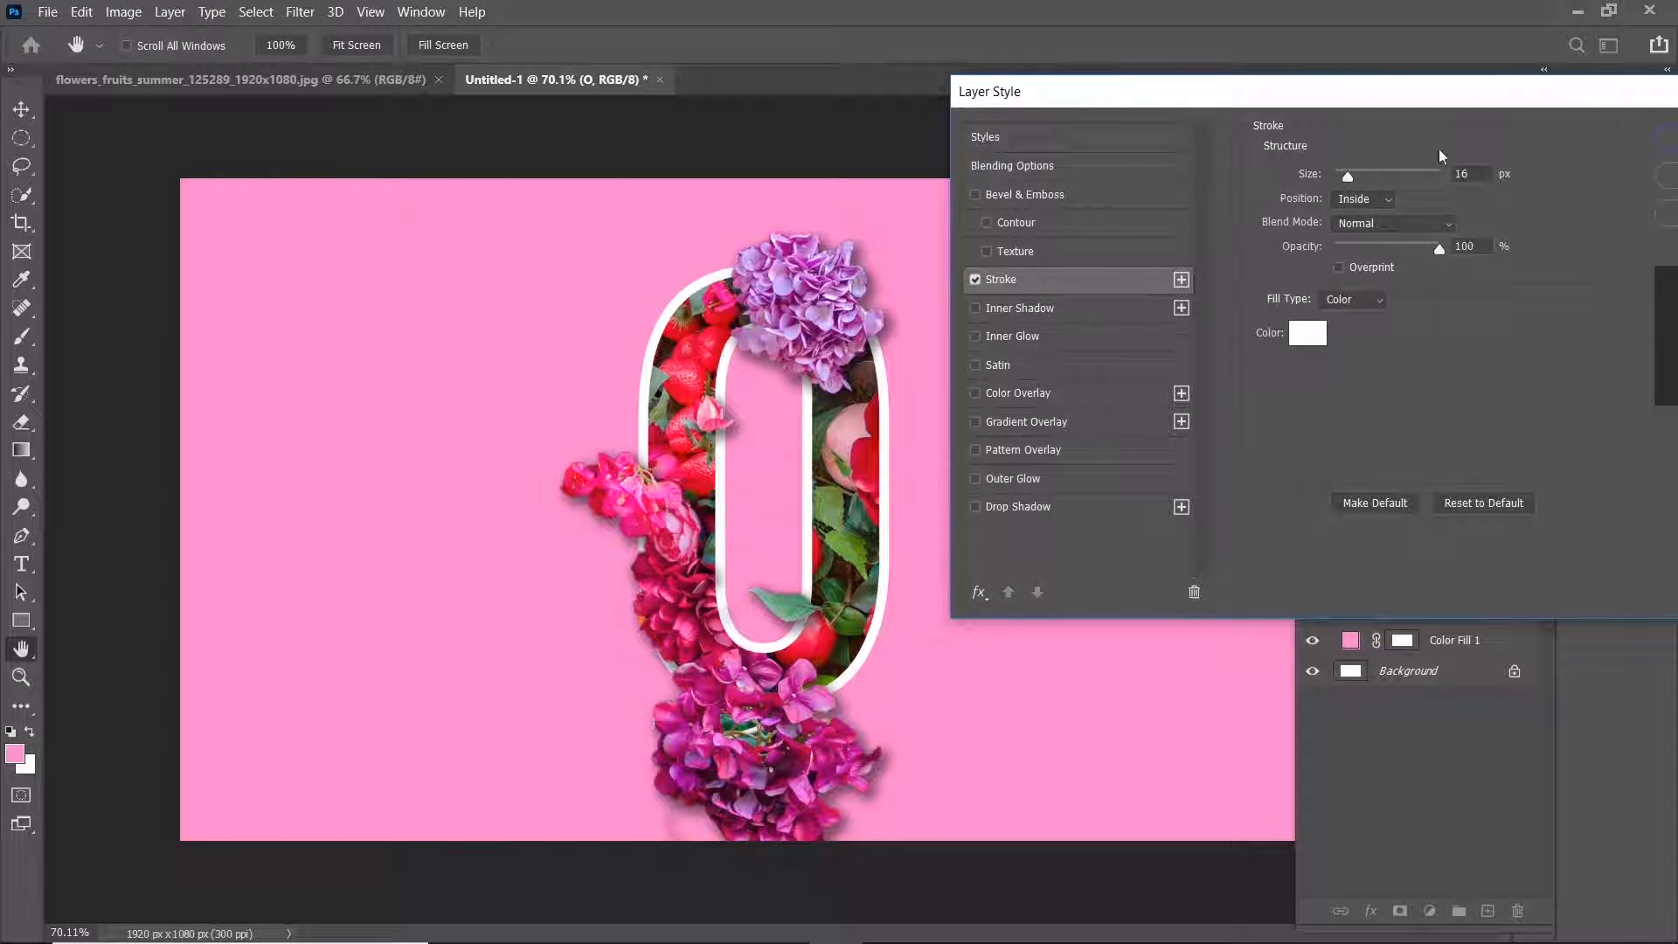
drag(1382, 85, 1339, 79)
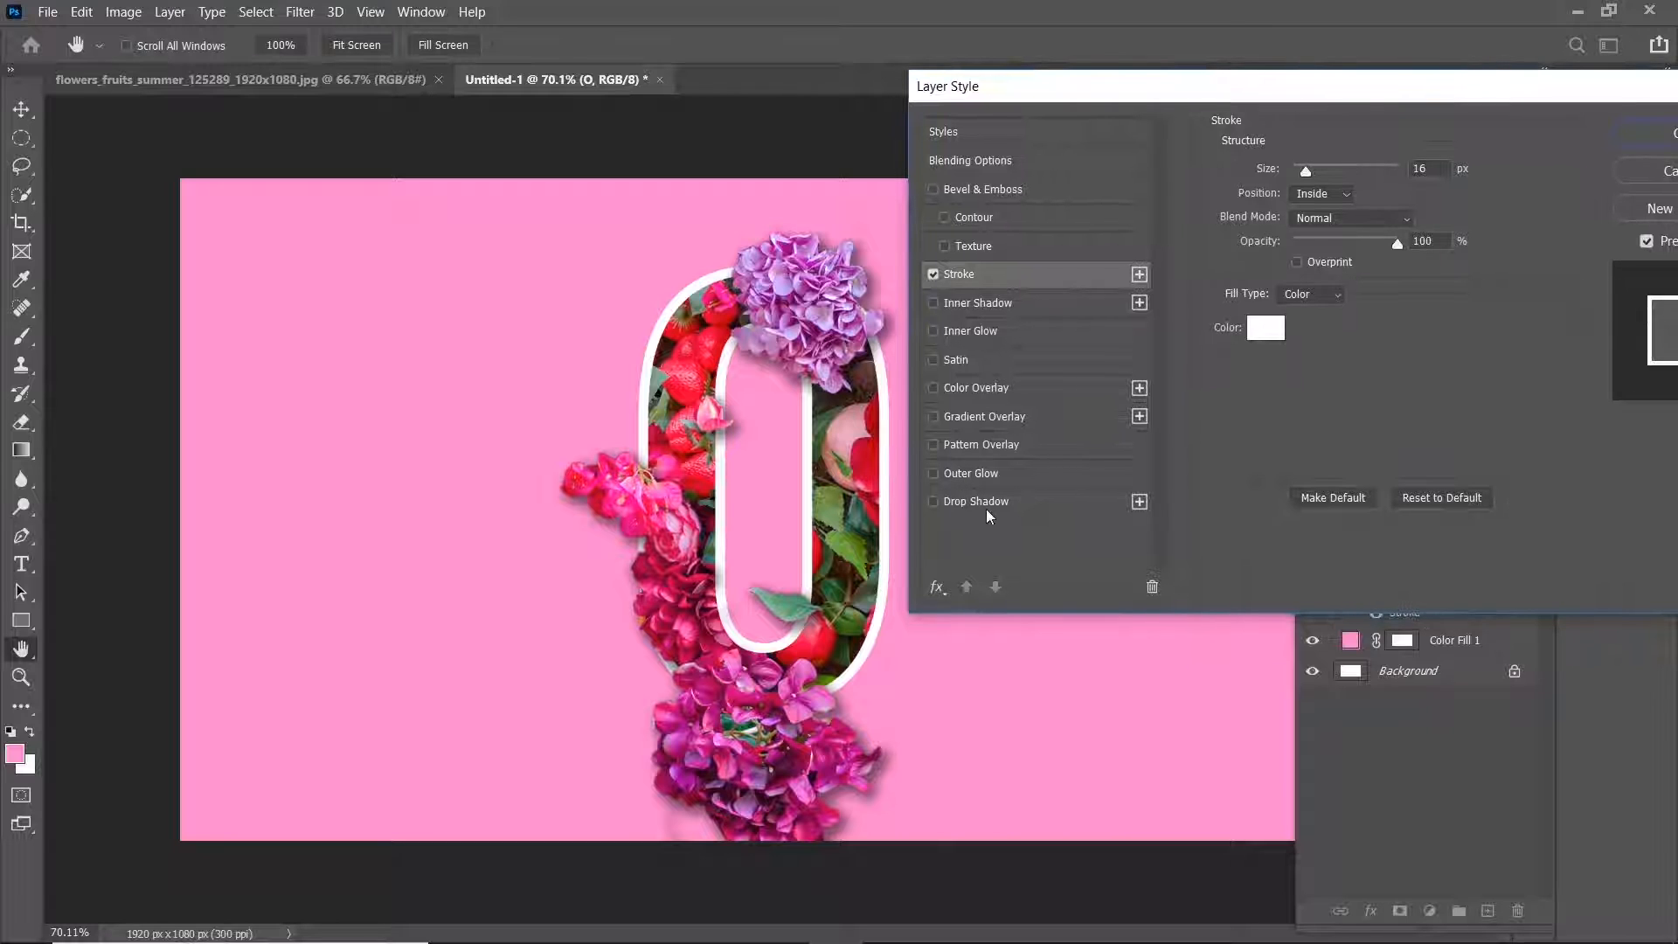
Add a drop shadow to the text layer with a 90° angle and 36 px distance, then collapse the layer effect lists.
click(990, 503)
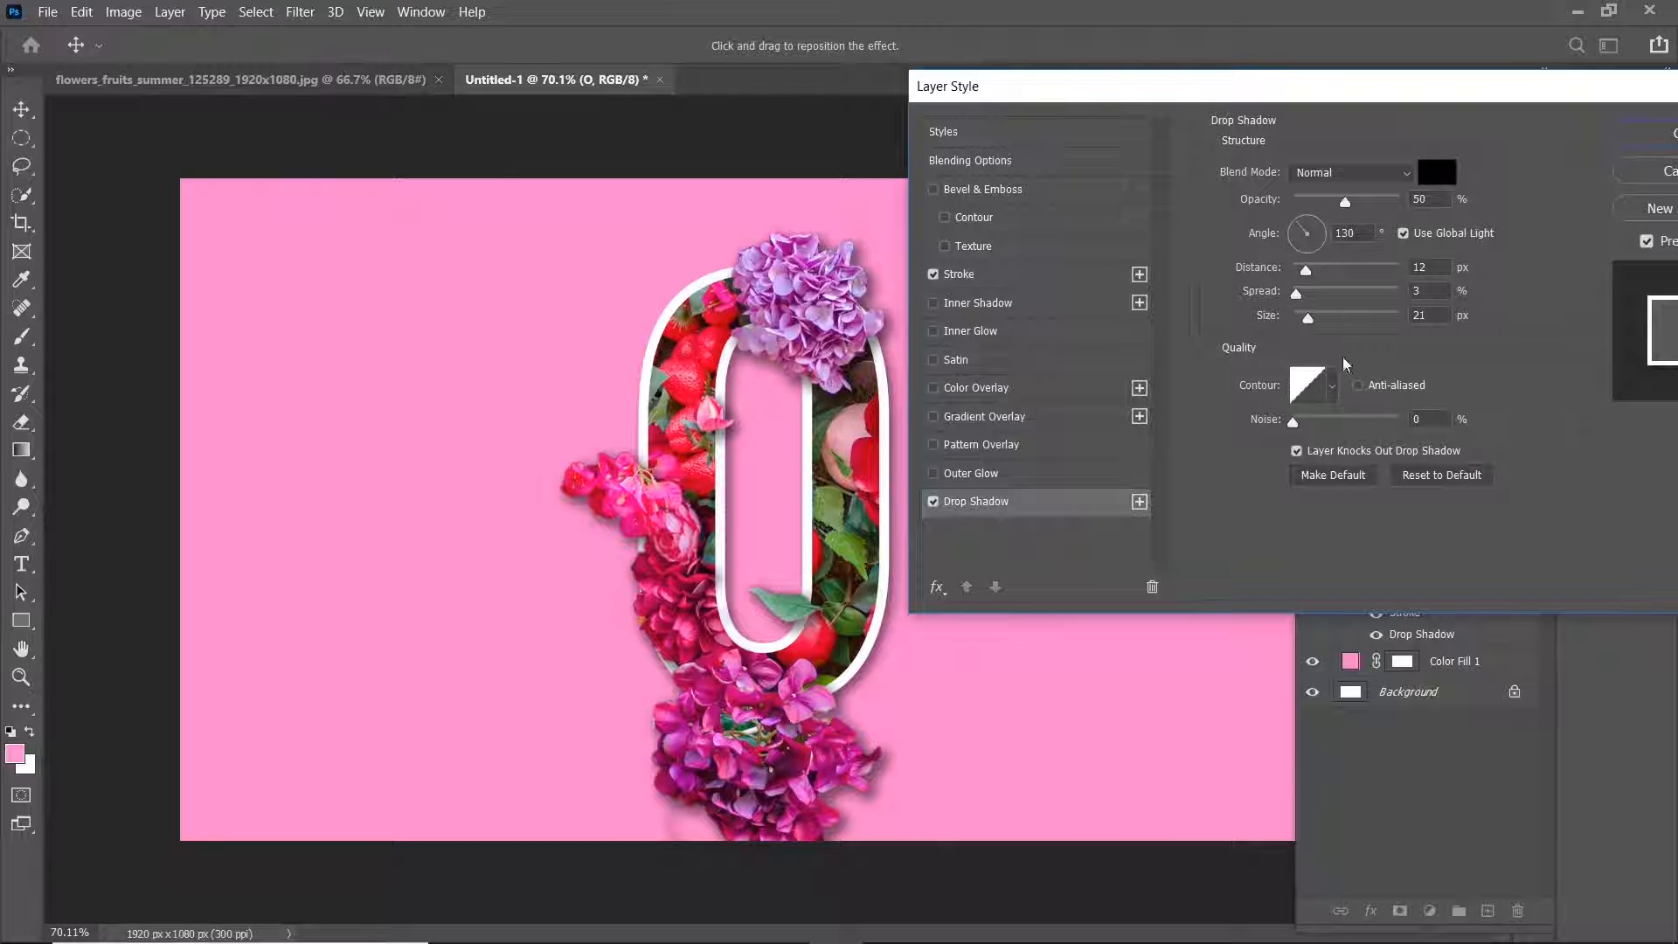
click(1368, 232)
click(1308, 226)
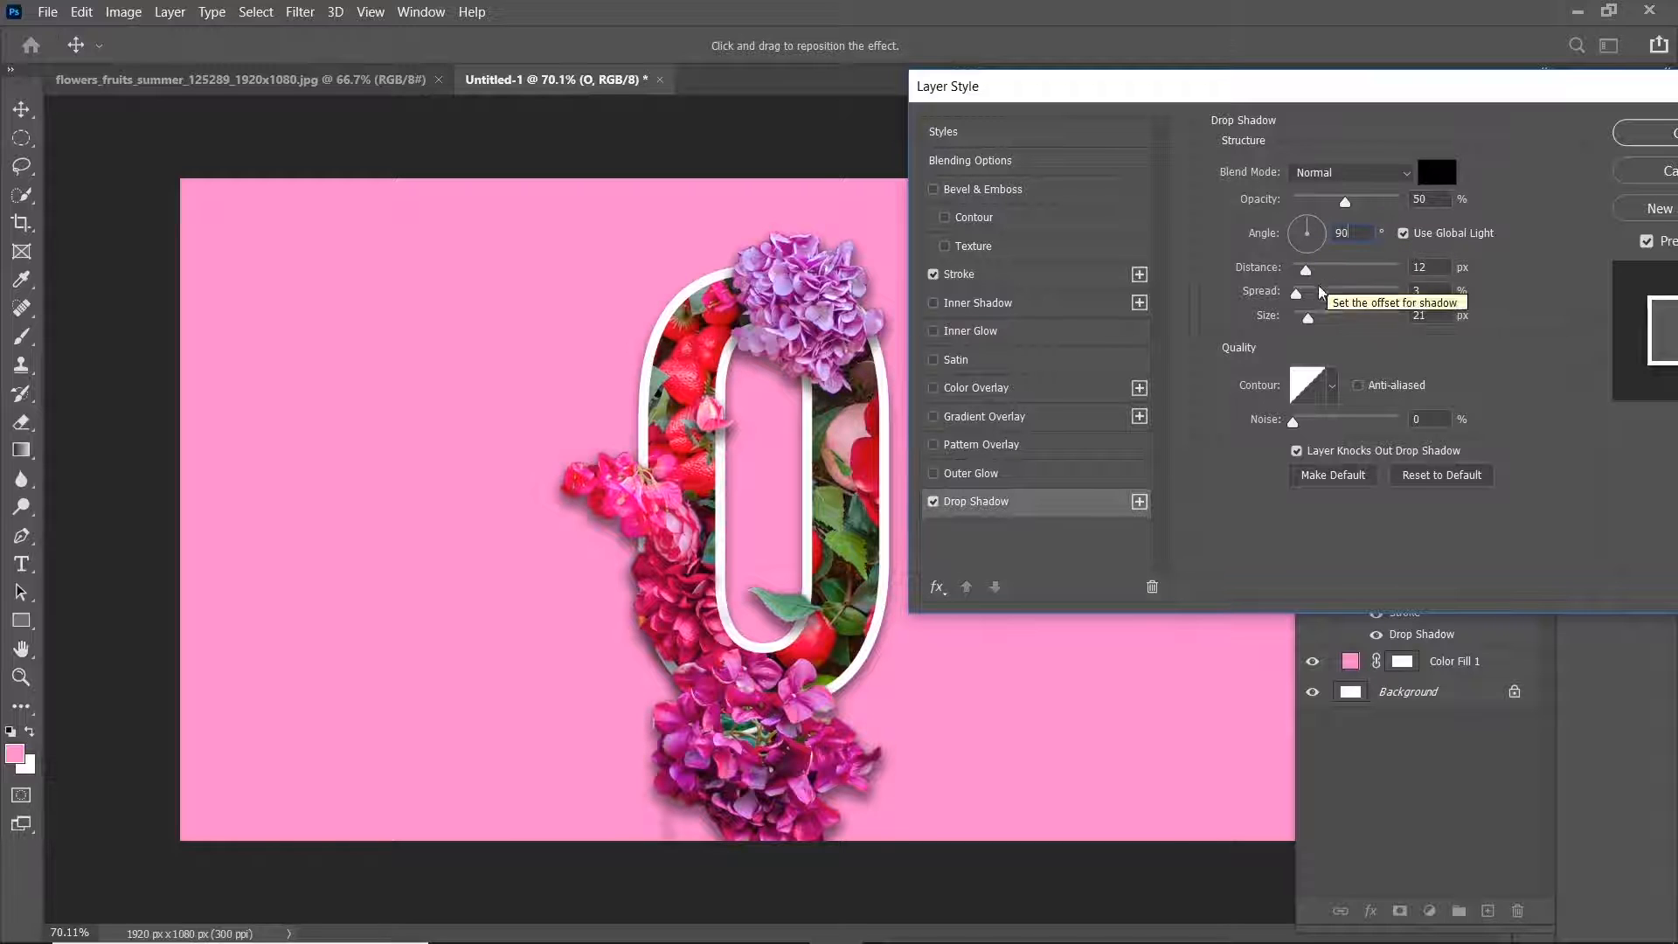
drag(1306, 269, 1338, 275)
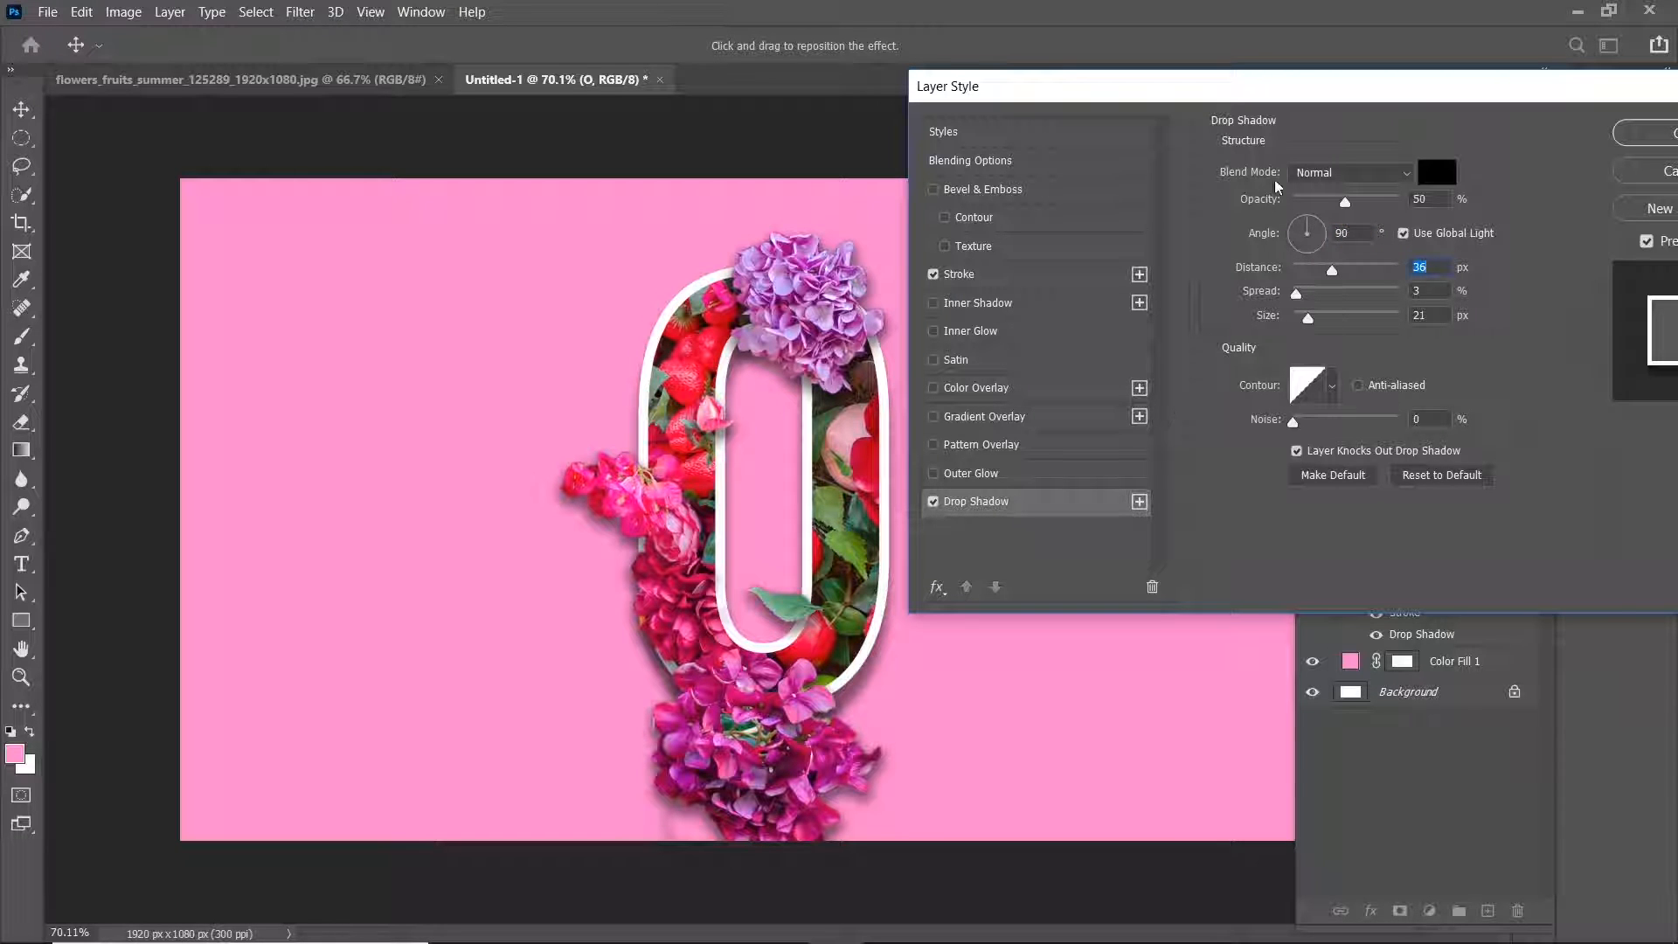
drag(1292, 99, 1037, 120)
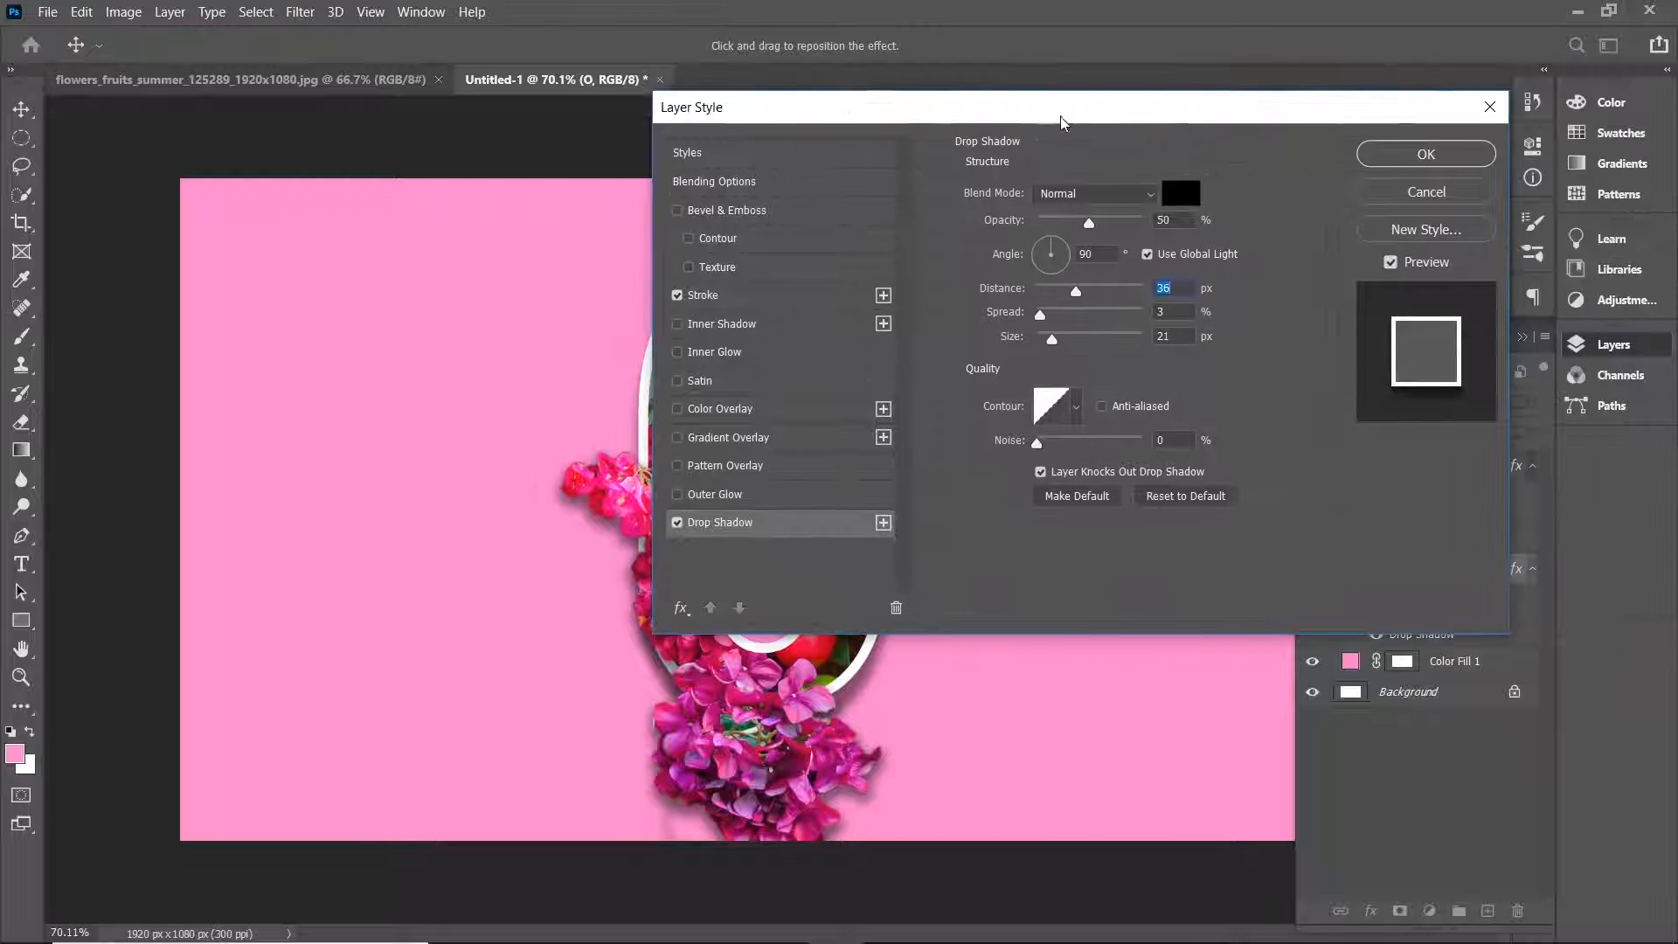
click(1425, 155)
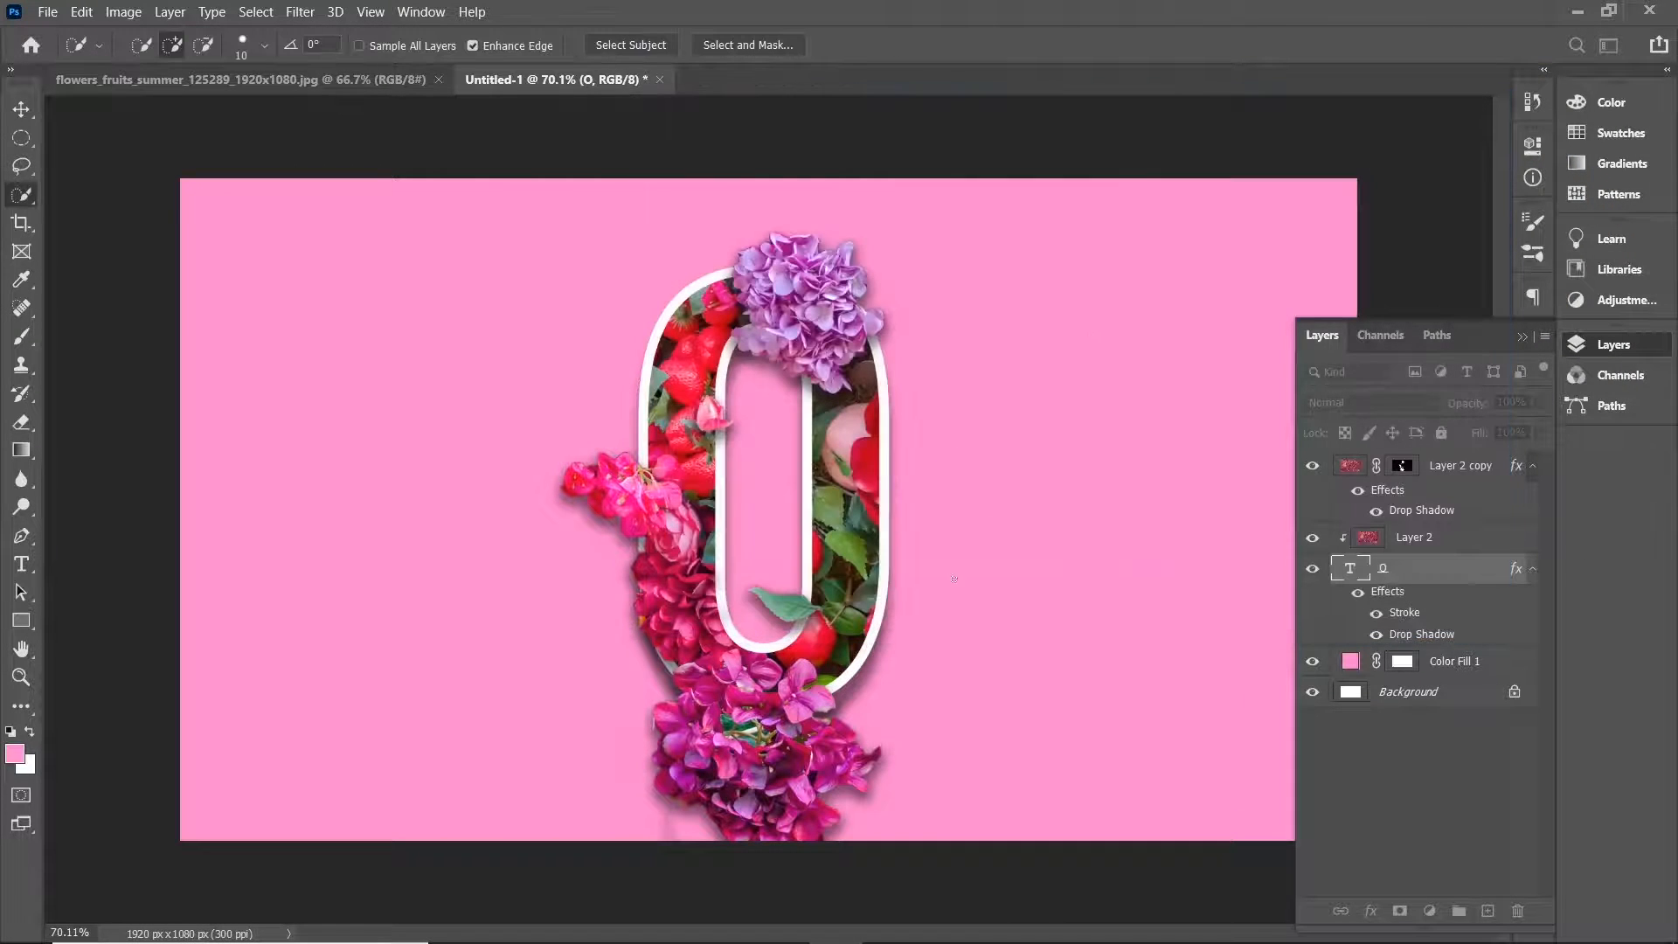
click(1532, 466)
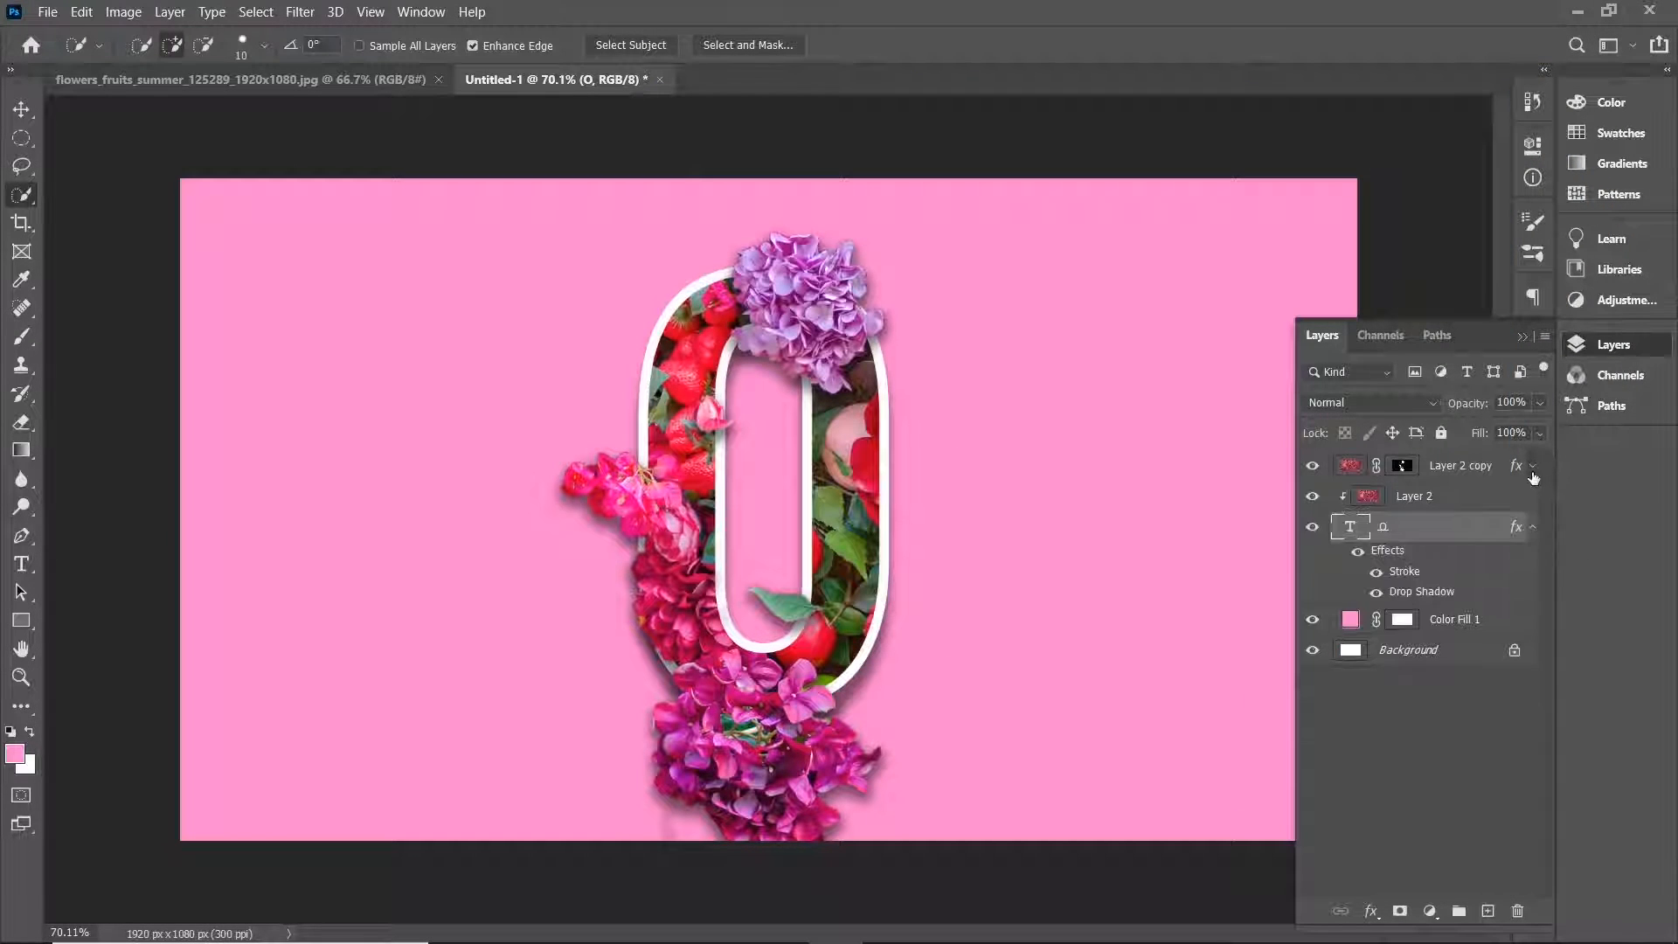
click(1531, 527)
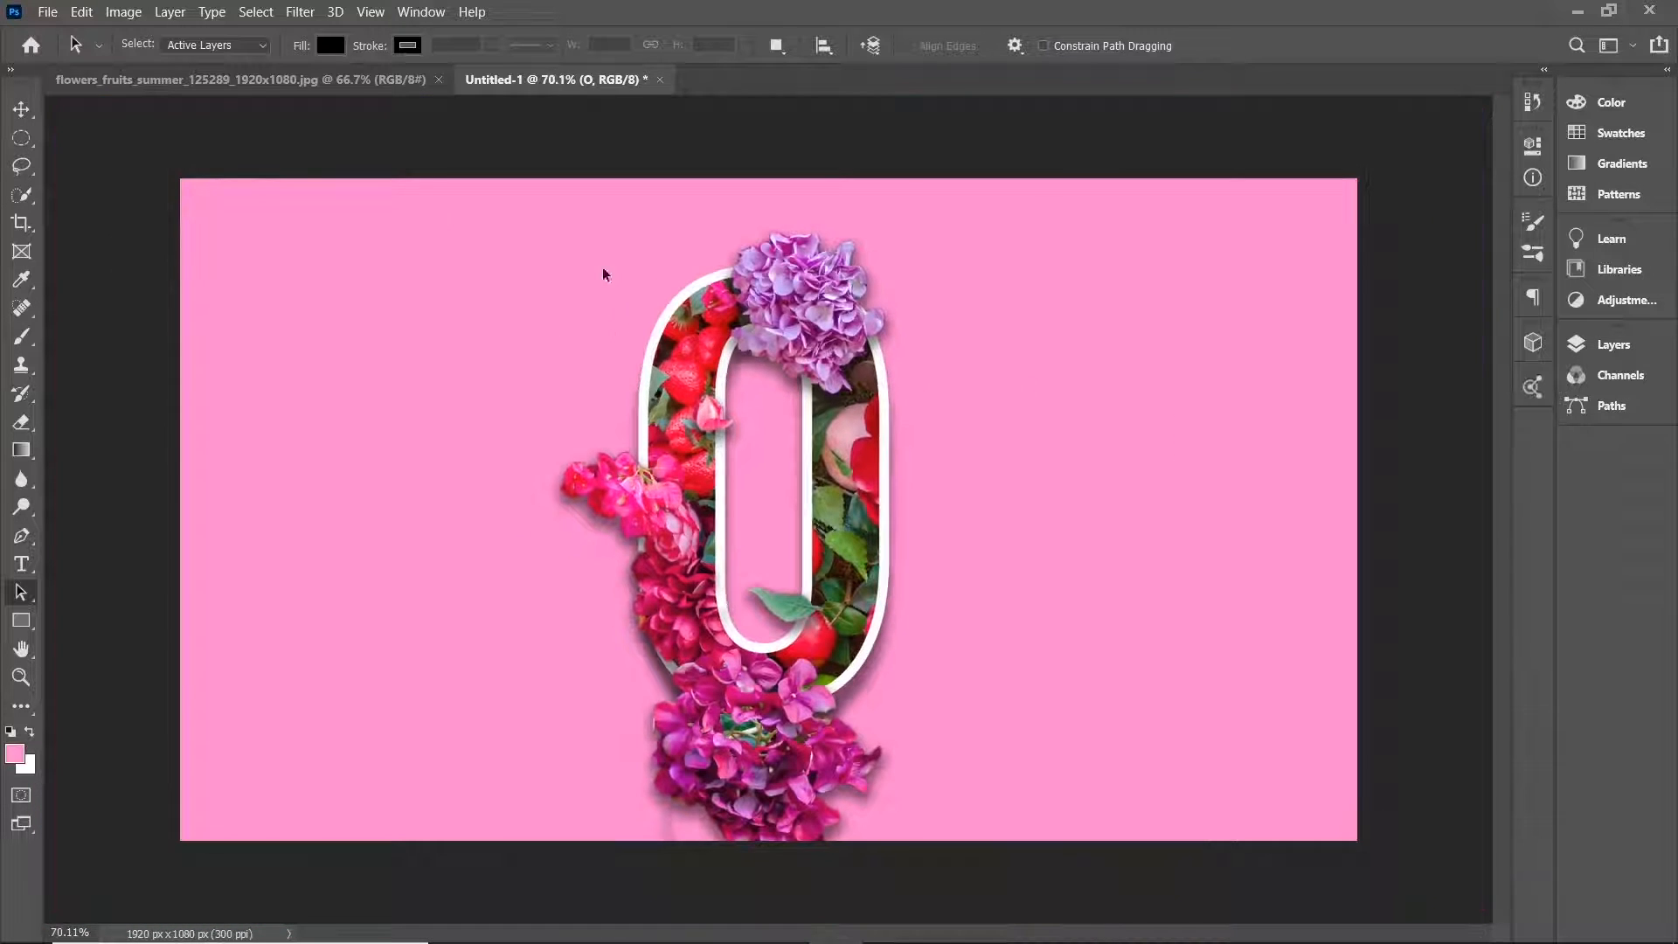
Export the image as a 1920 × 1080 PNG file named youtube.png in the Domestica folder.
click(47, 11)
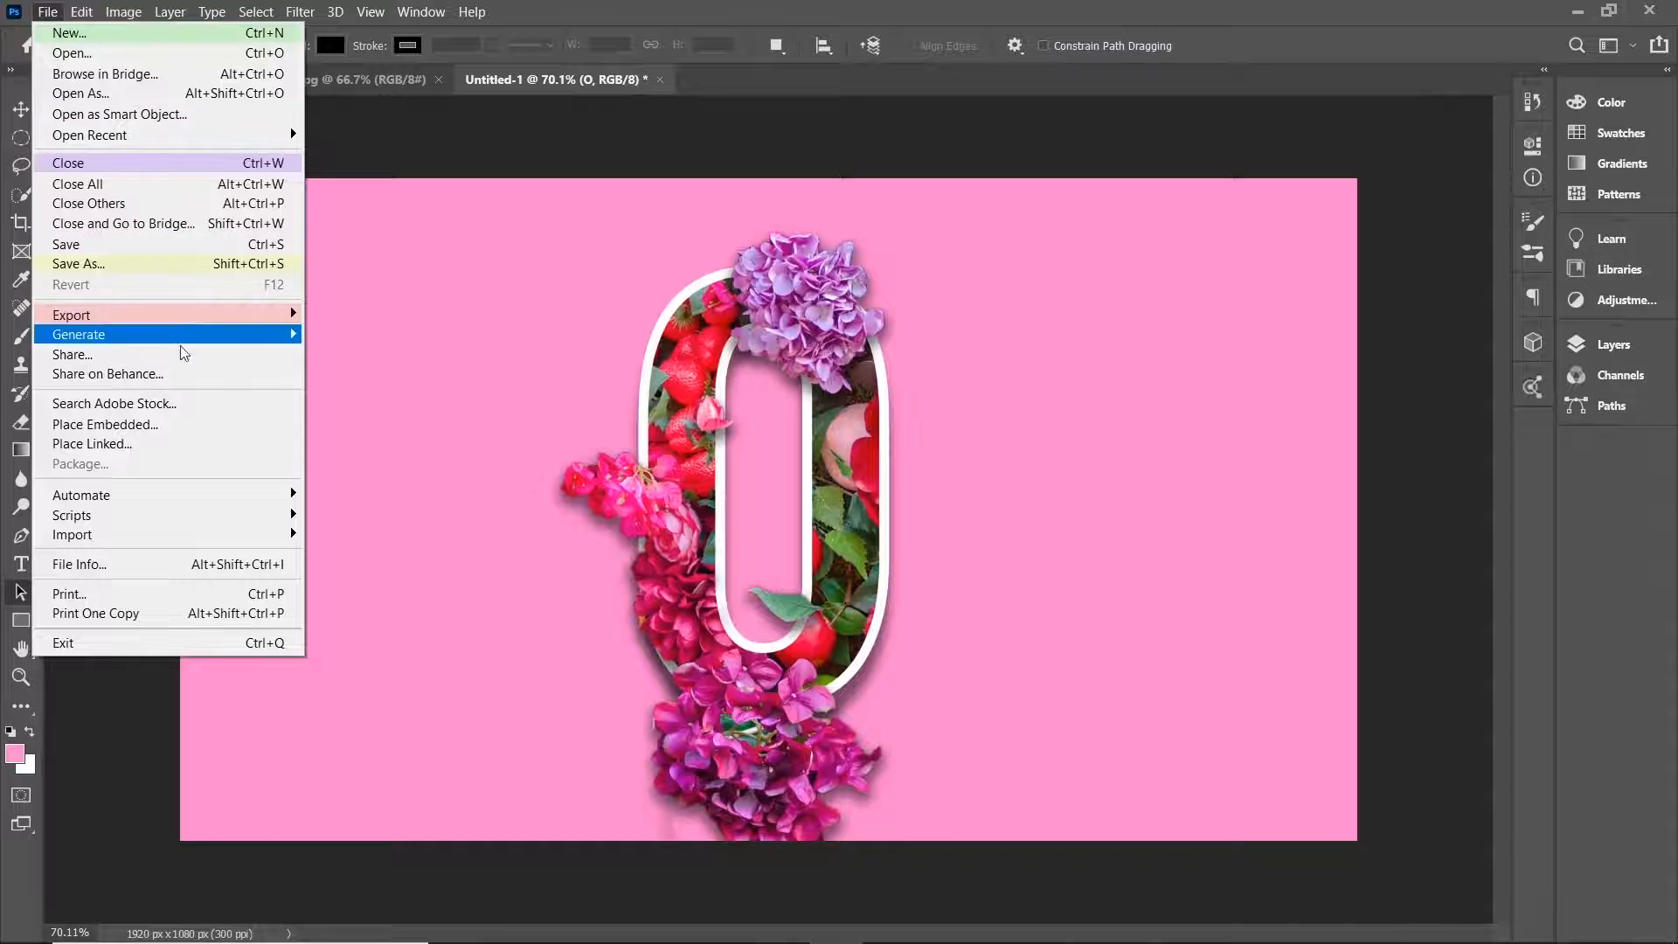
mouse_move(188, 314)
click(382, 340)
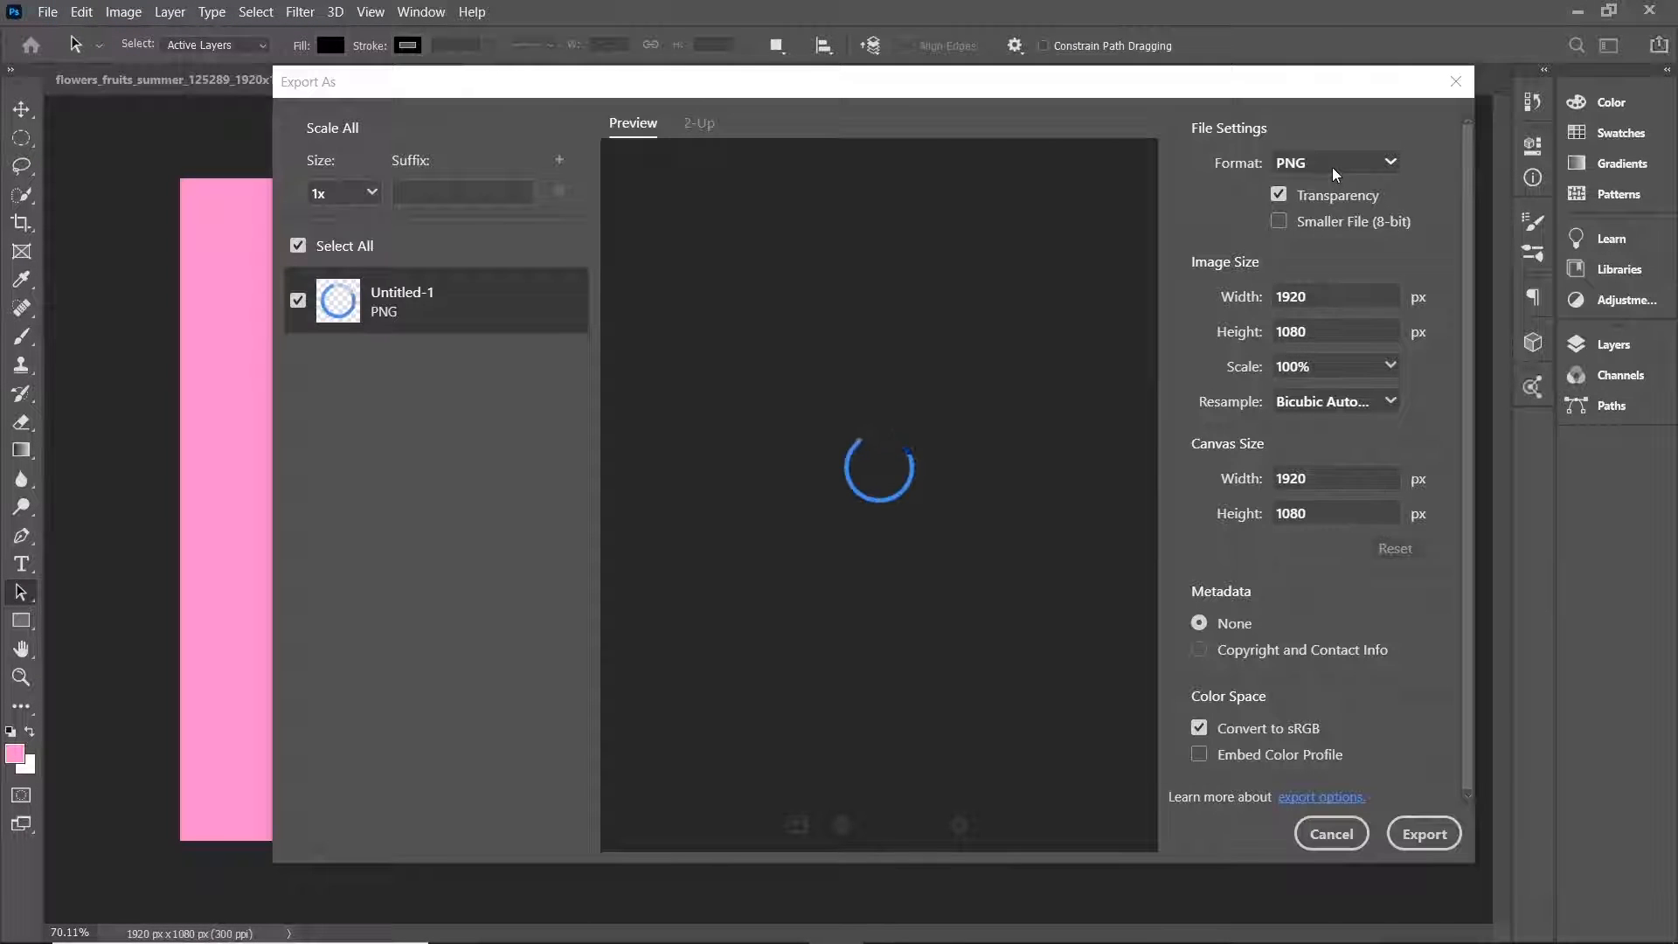
click(1334, 169)
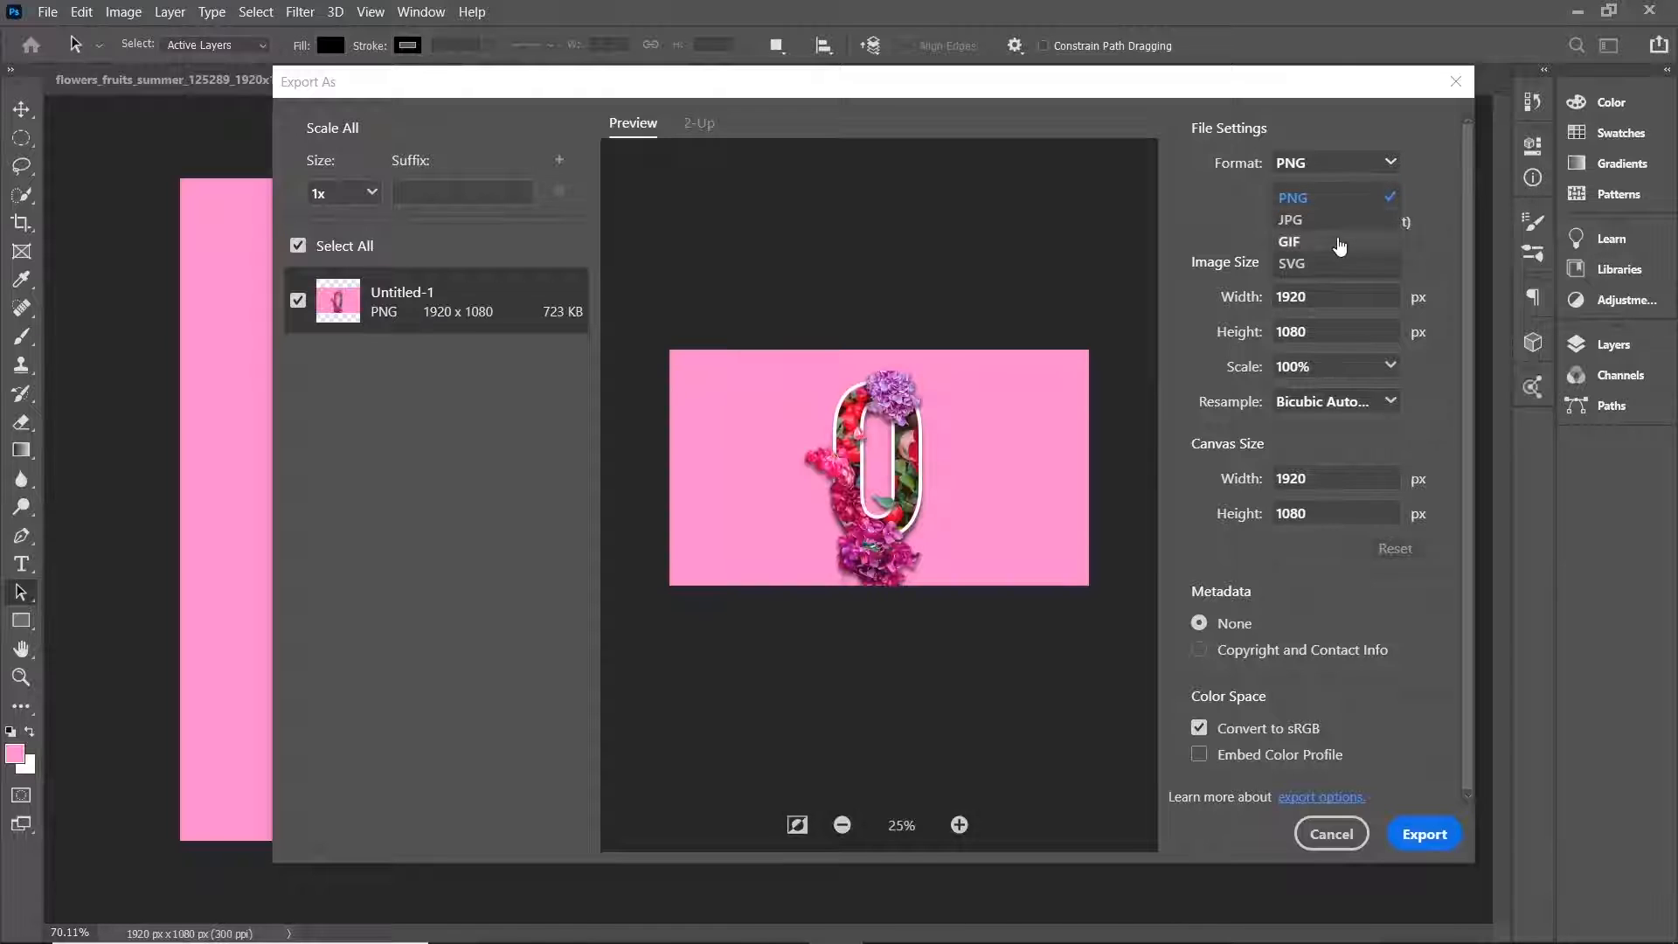
click(1336, 199)
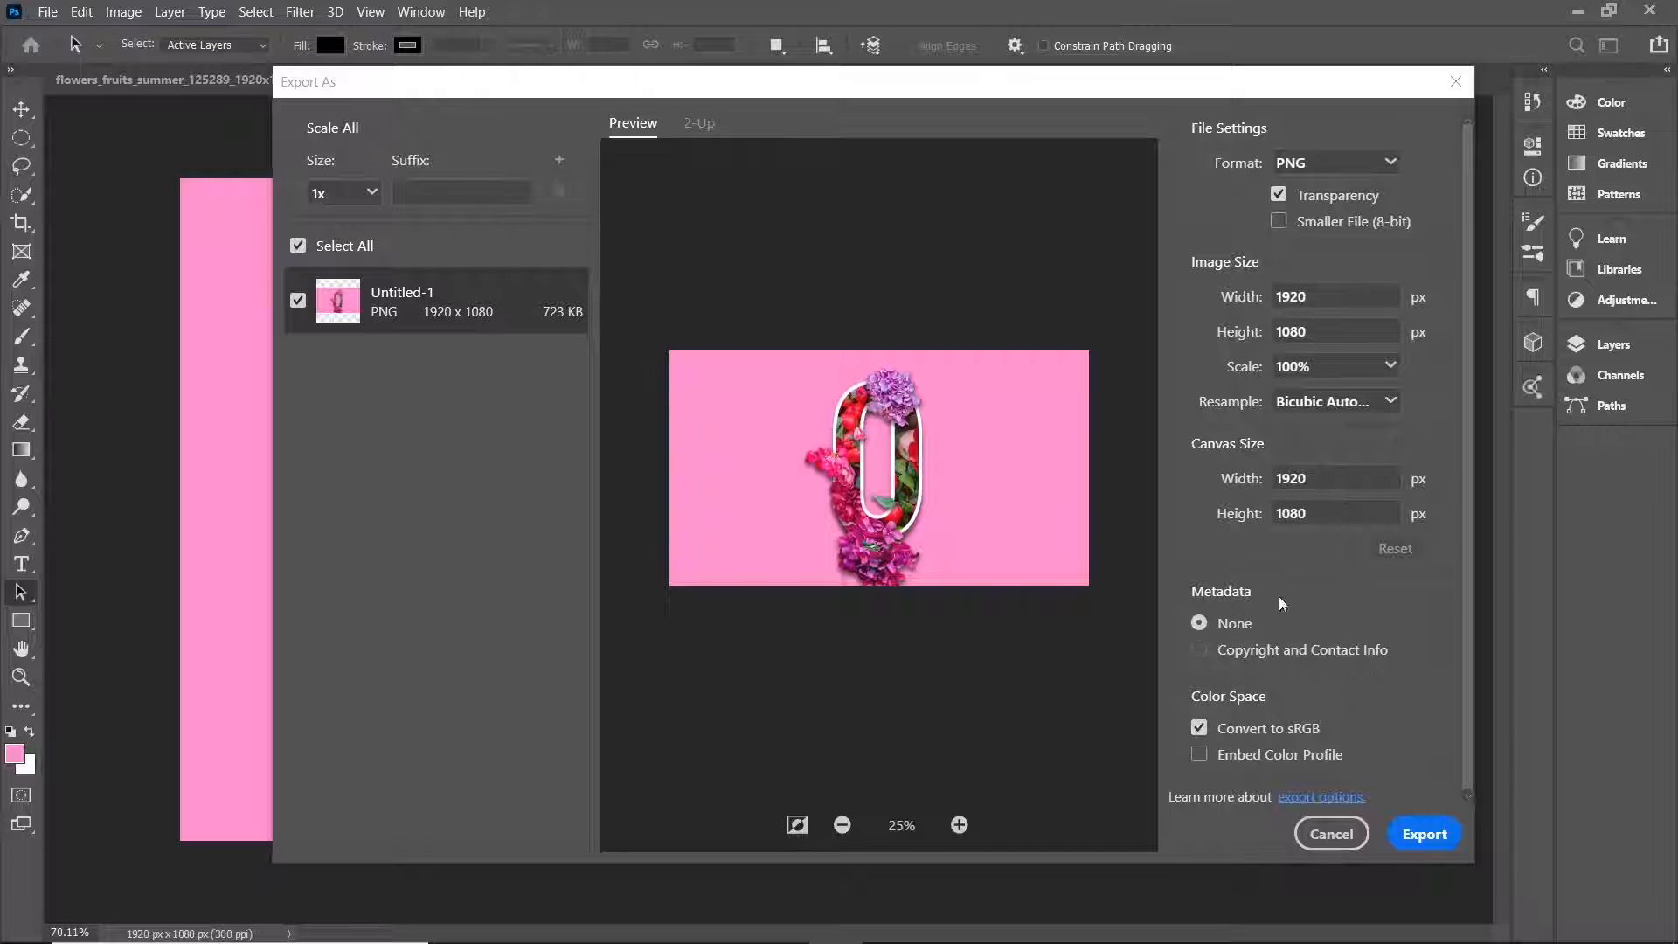
click(1426, 836)
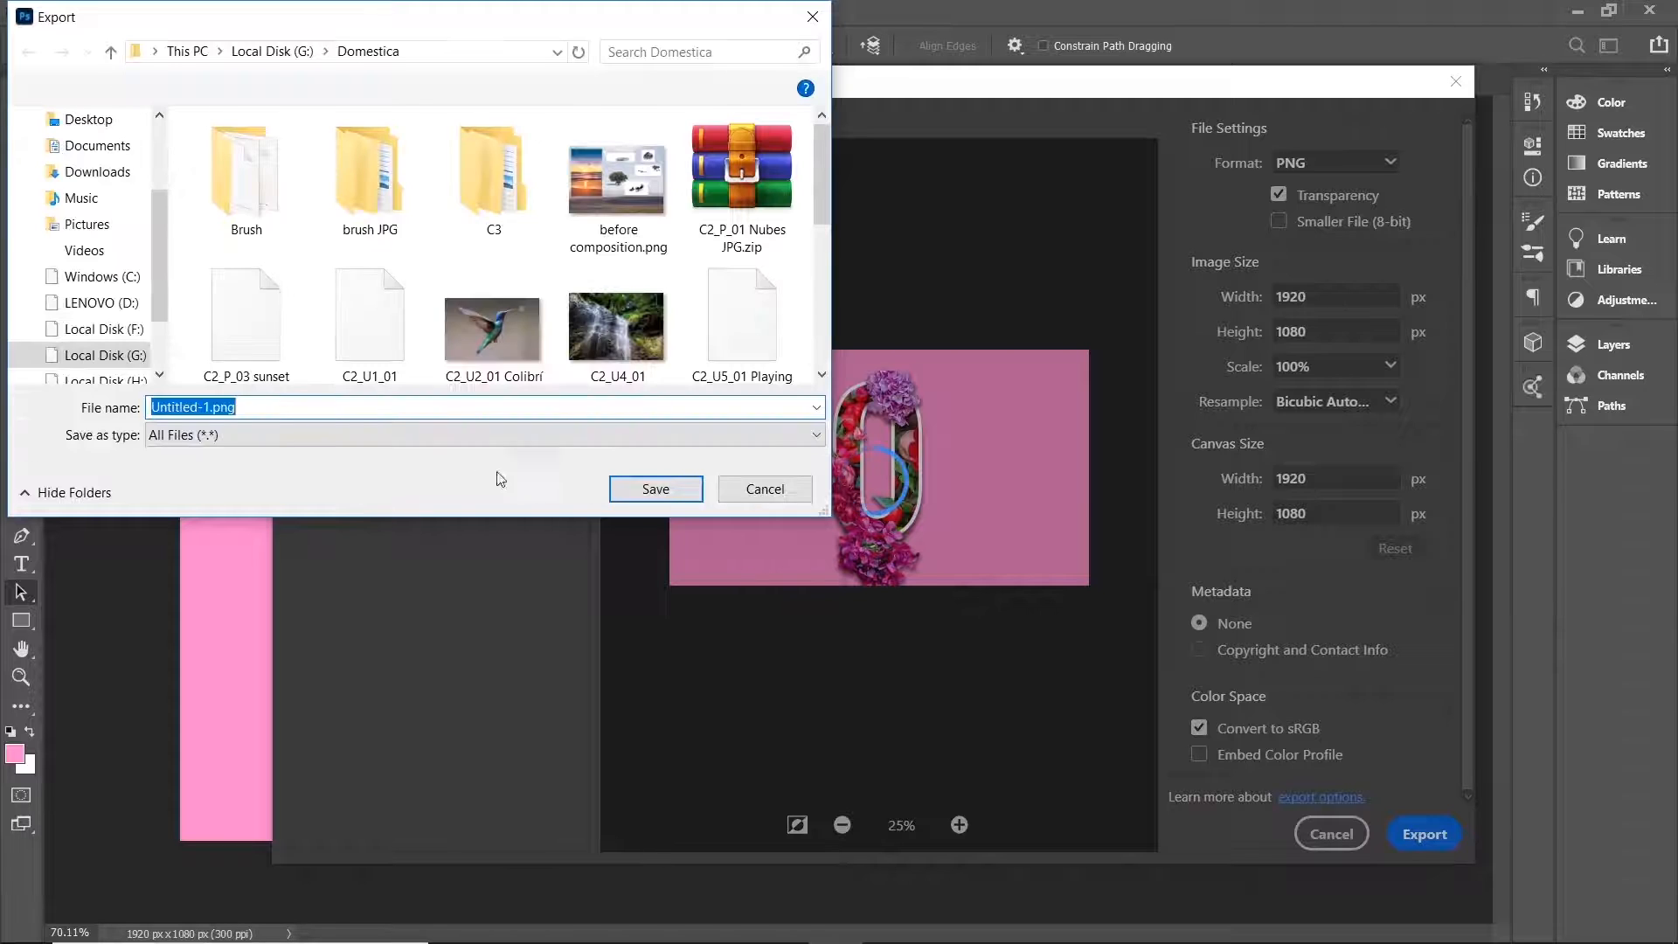
drag(211, 407, 140, 406)
text(youtu)
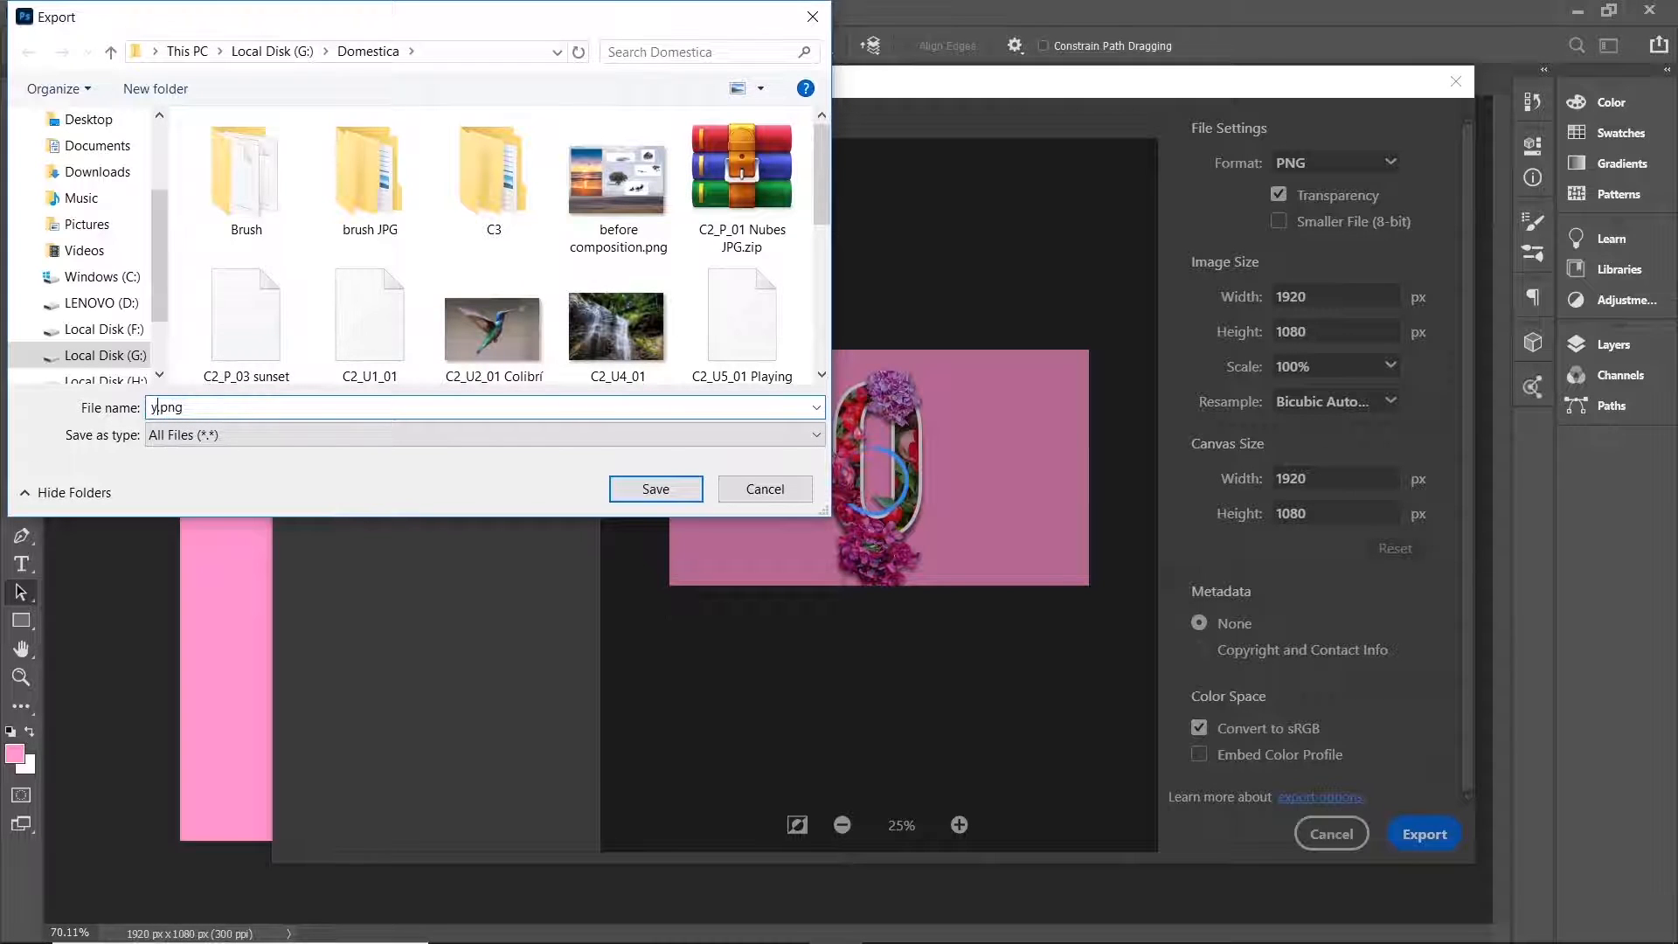
text(be)
click(646, 491)
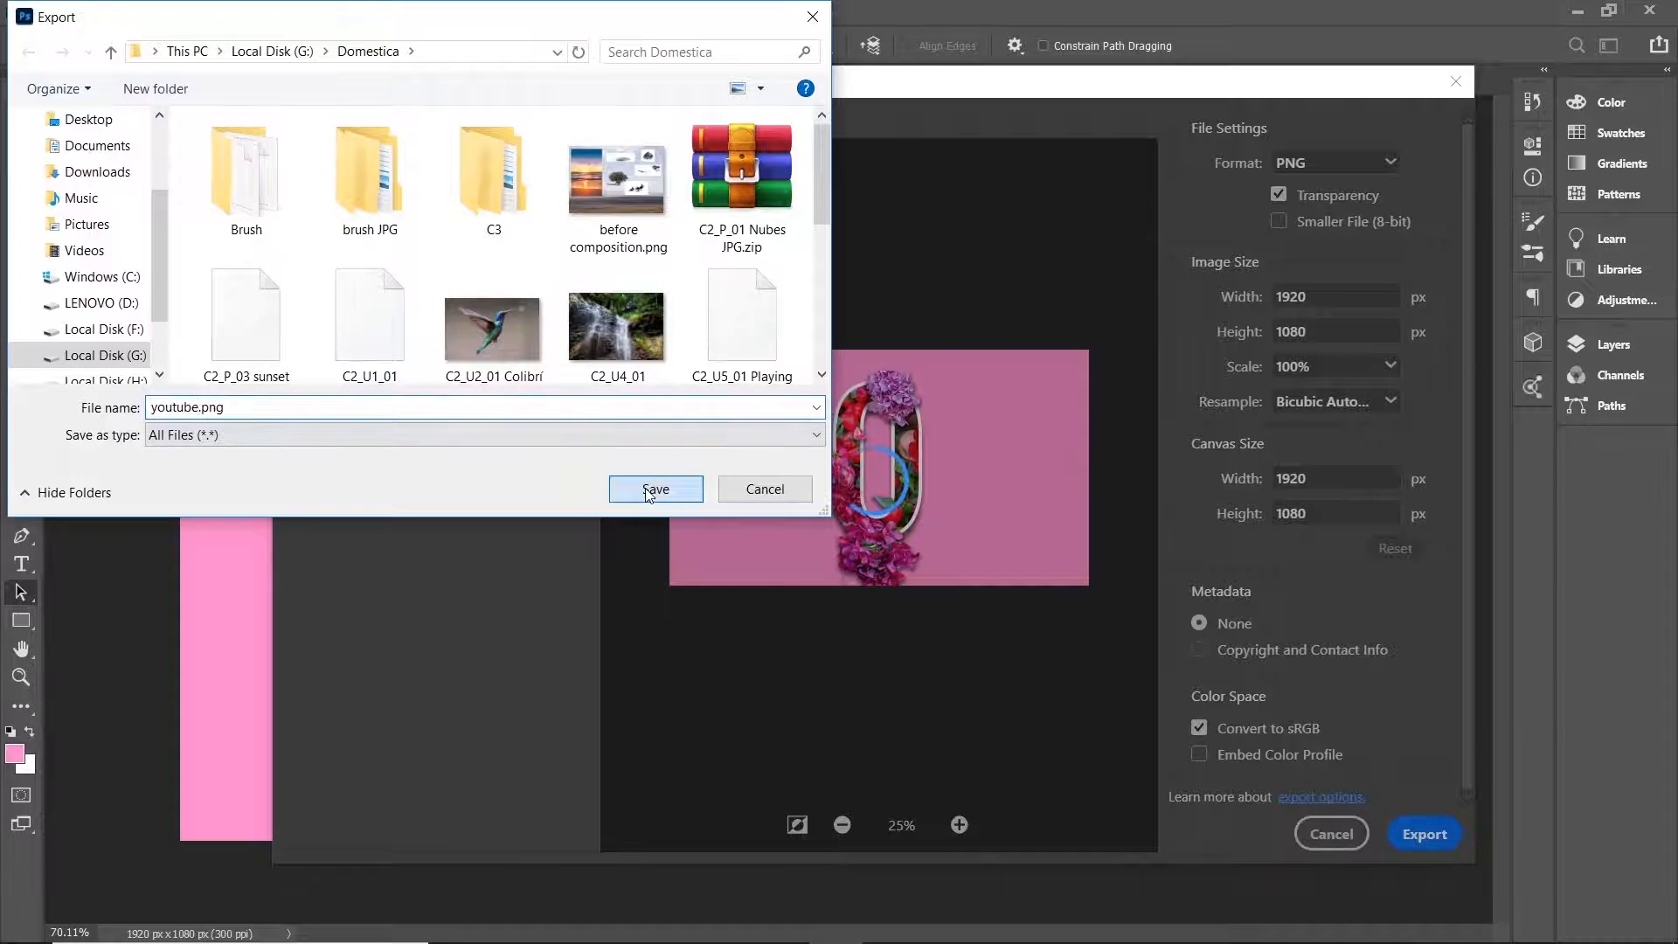